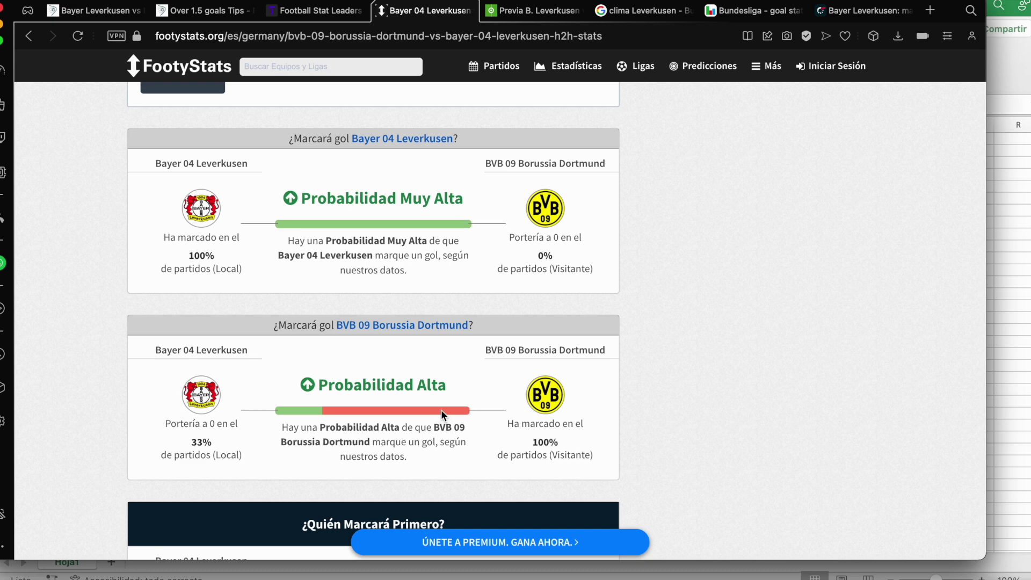
- Examine the Leverkusen vs Dortmund head-to-head page for scoring probabilities, first-scorer rates, over/under goal percentages and half-time figures
scroll(441, 411, "down", 6)
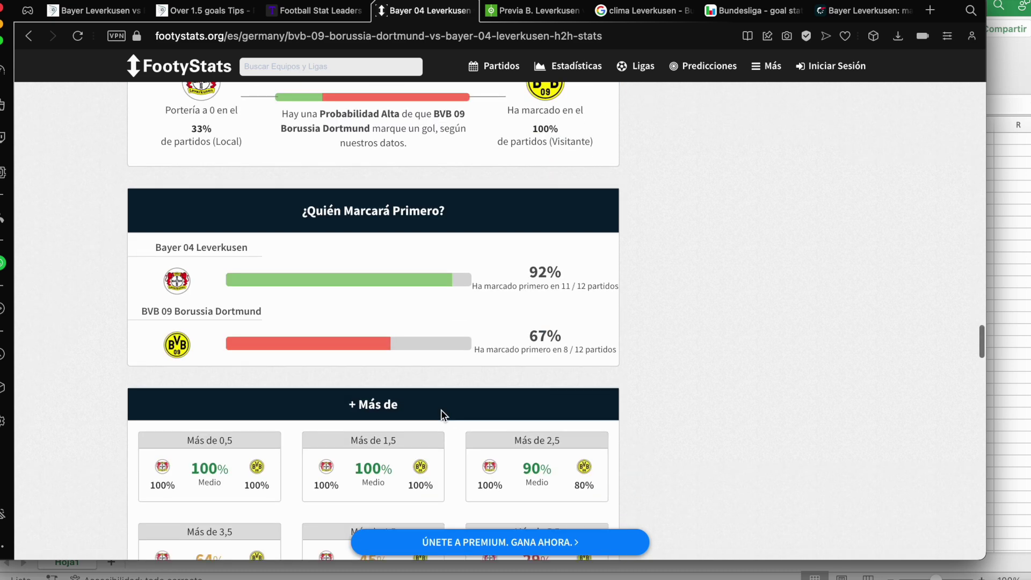
scroll(441, 411, "down", 5)
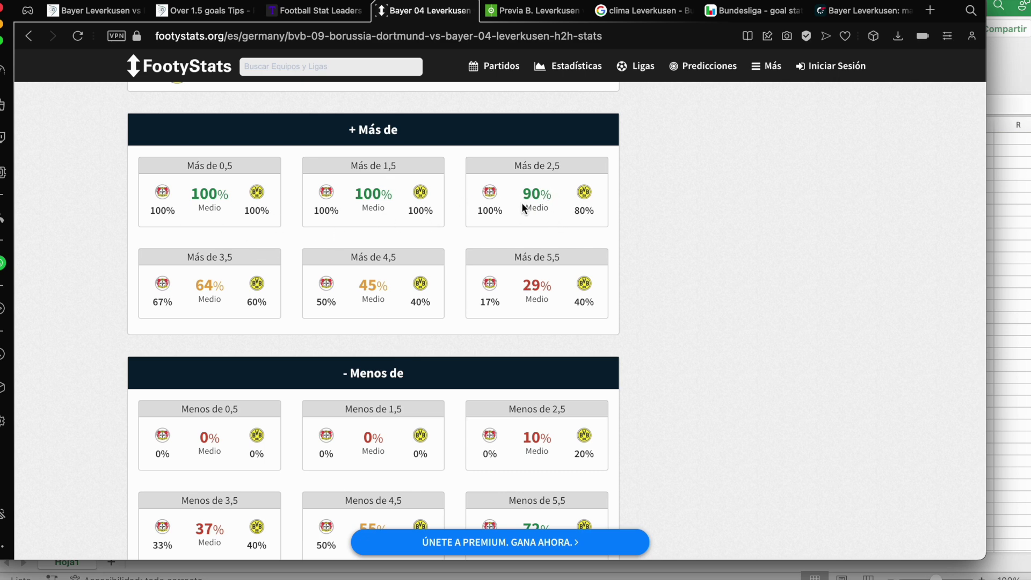
scroll(531, 206, "down", 5)
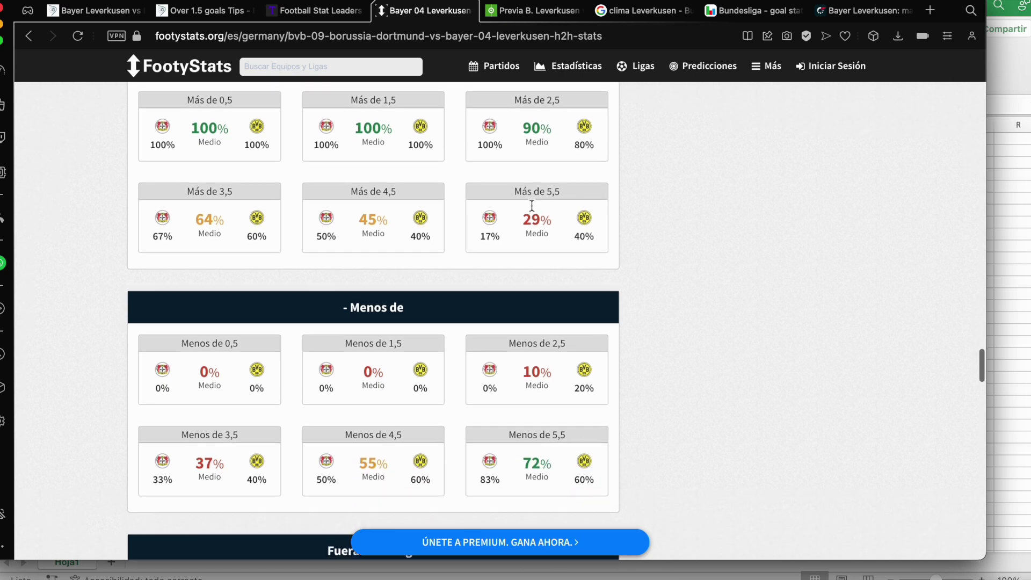
scroll(531, 206, "up", 5)
scroll(531, 205, "down", 20)
scroll(530, 210, "down", 5)
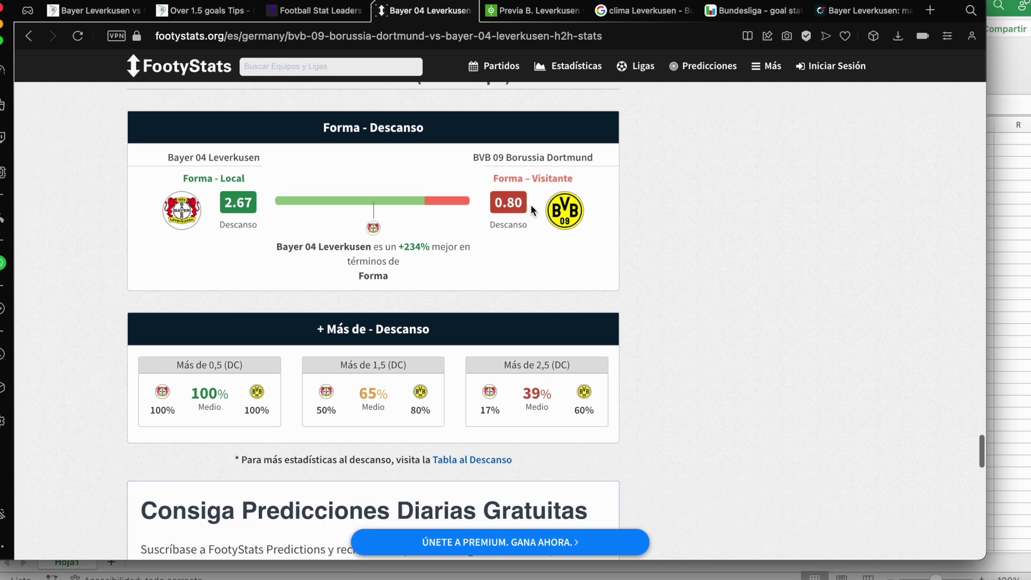
scroll(531, 209, "up", 1)
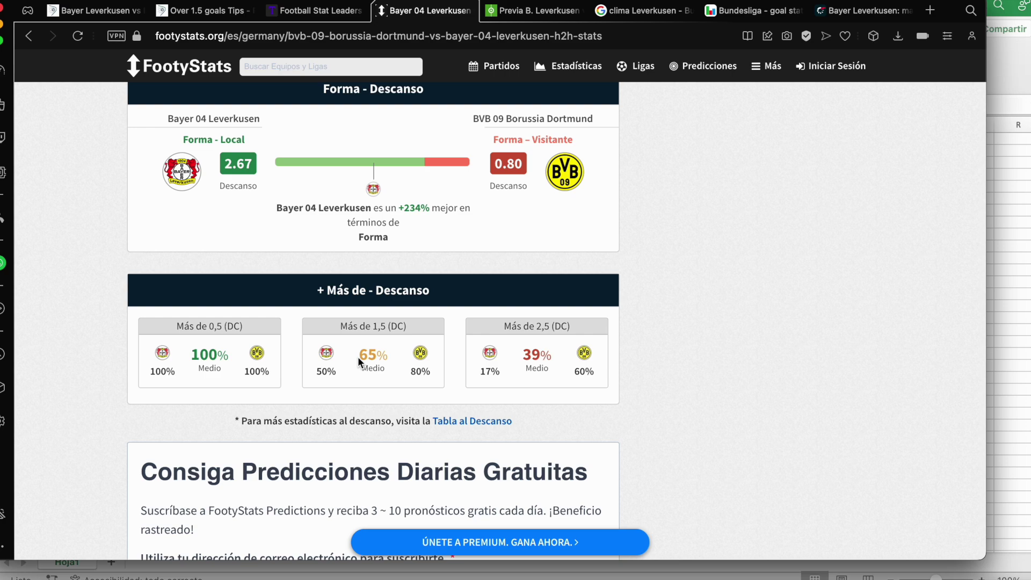
scroll(358, 358, "down", 10)
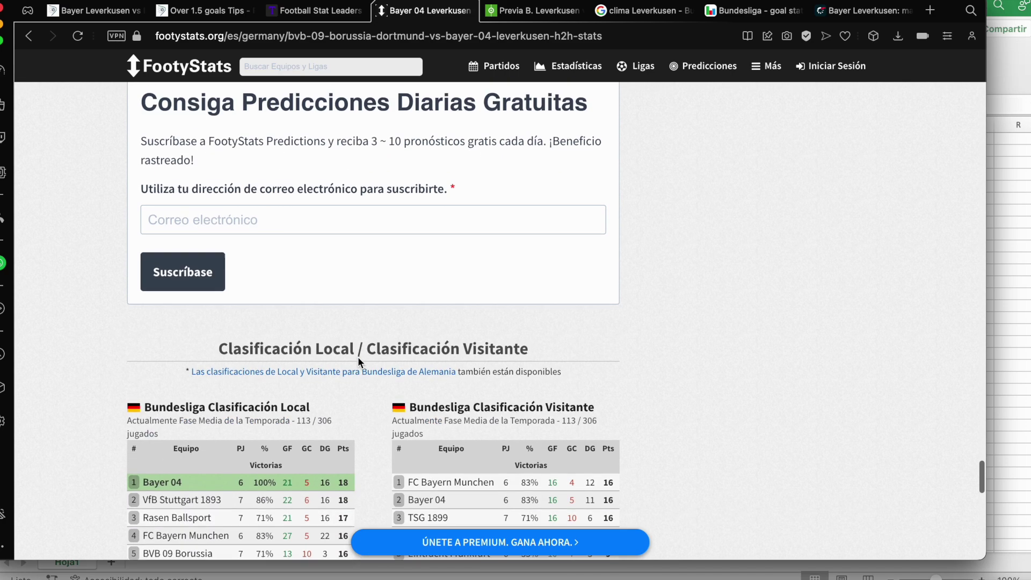
scroll(358, 356, "up", 15)
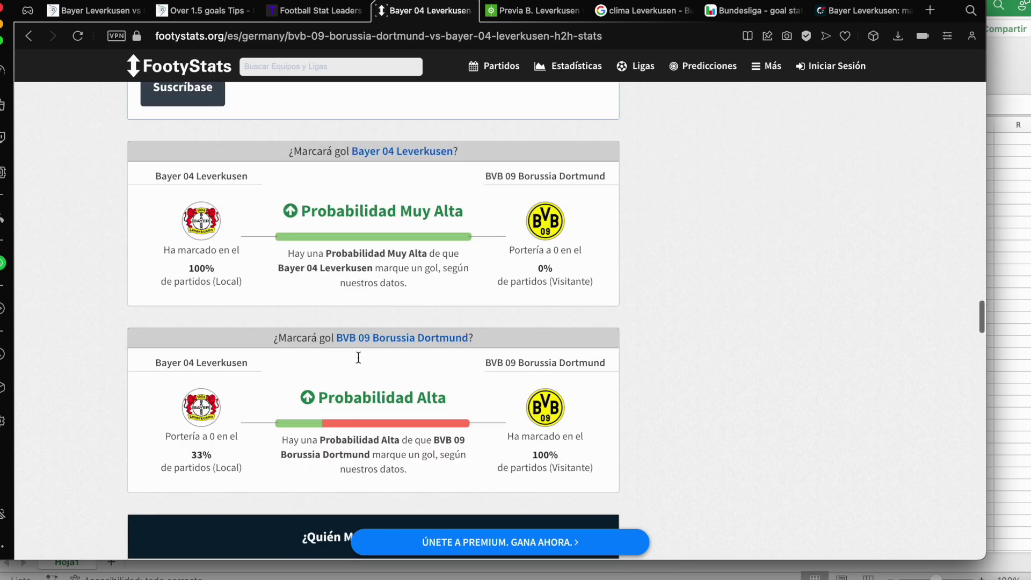
scroll(443, 408, "up", 7)
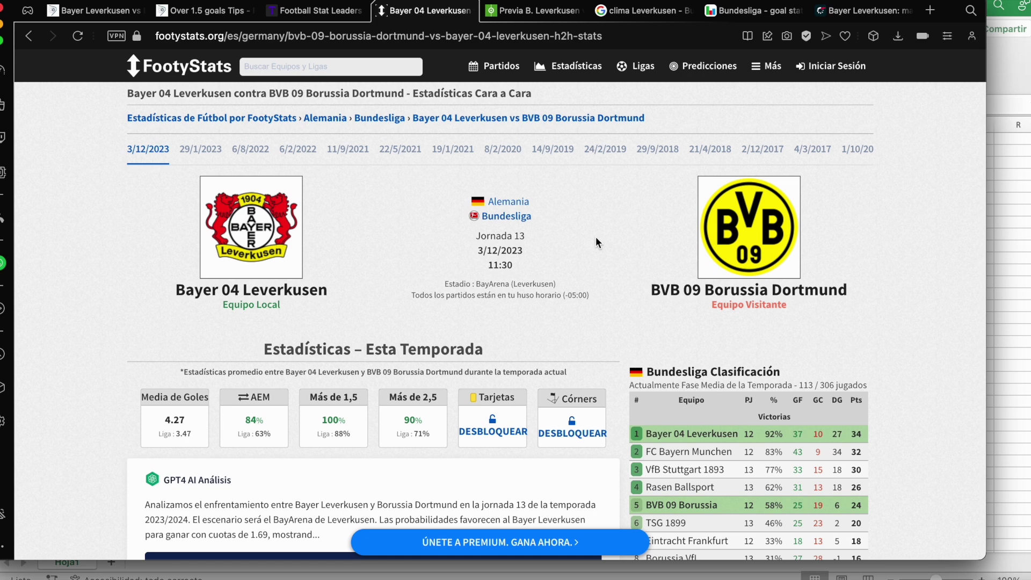
- Open the SoccerSTATS Bundesliga goals statistics page and look through its full-time and half-time match goals tables
mouse_move(650, 75)
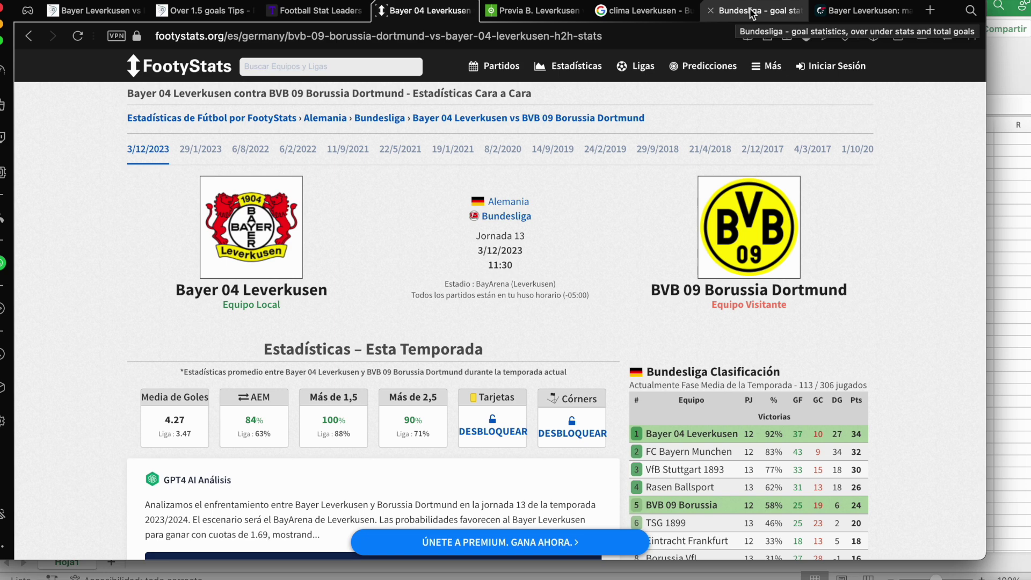
left_click(752, 13)
scroll(531, 239, "down", 10)
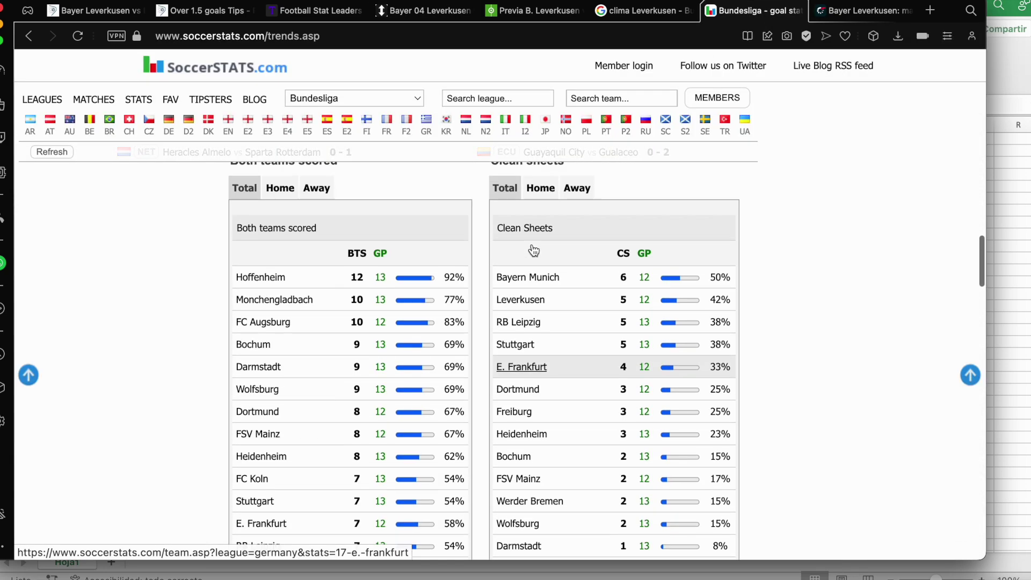
scroll(532, 244, "down", 10)
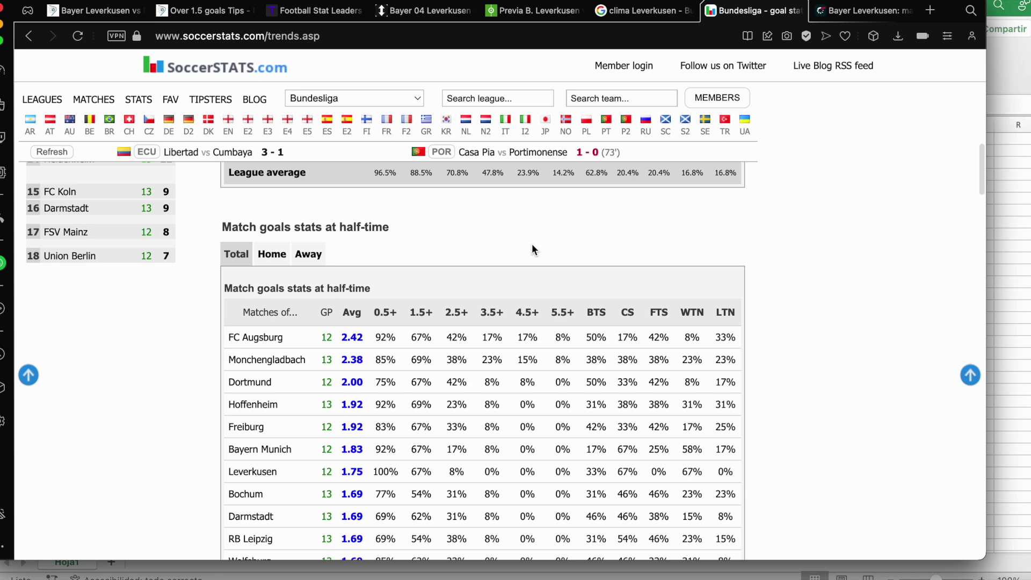
scroll(532, 244, "up", 7)
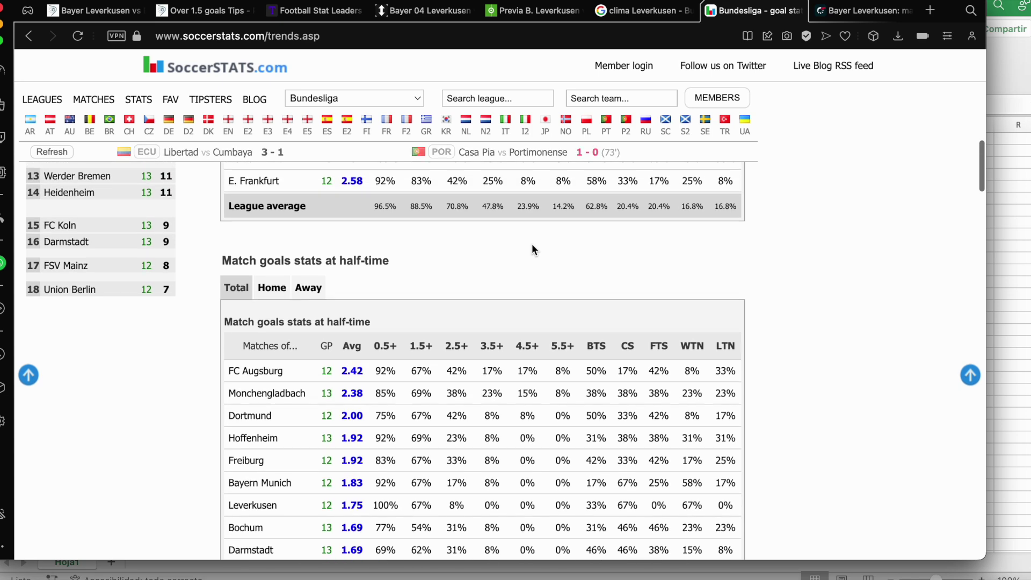
scroll(532, 244, "up", 8)
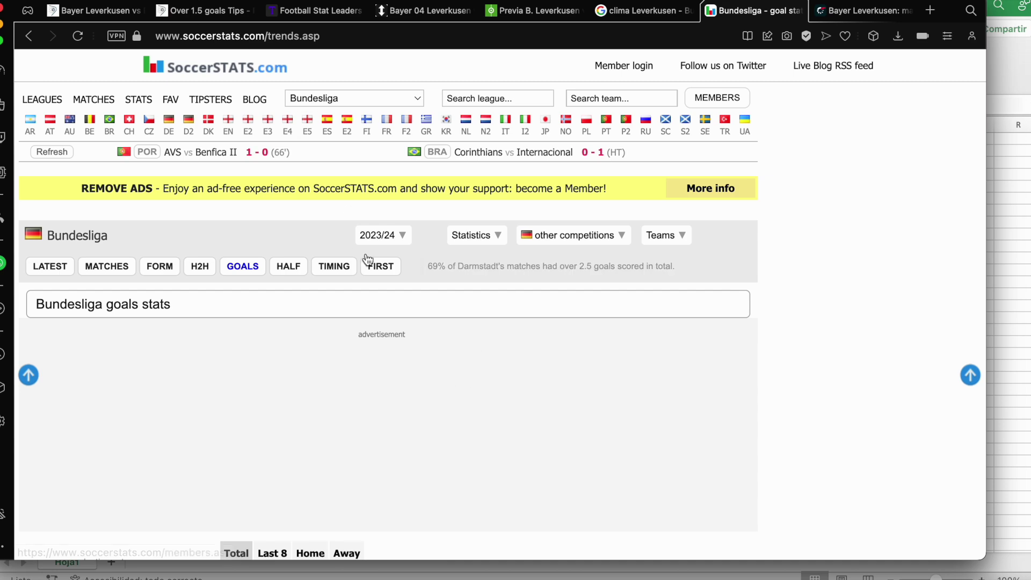
scroll(373, 314, "down", 8)
scroll(372, 314, "down", 1)
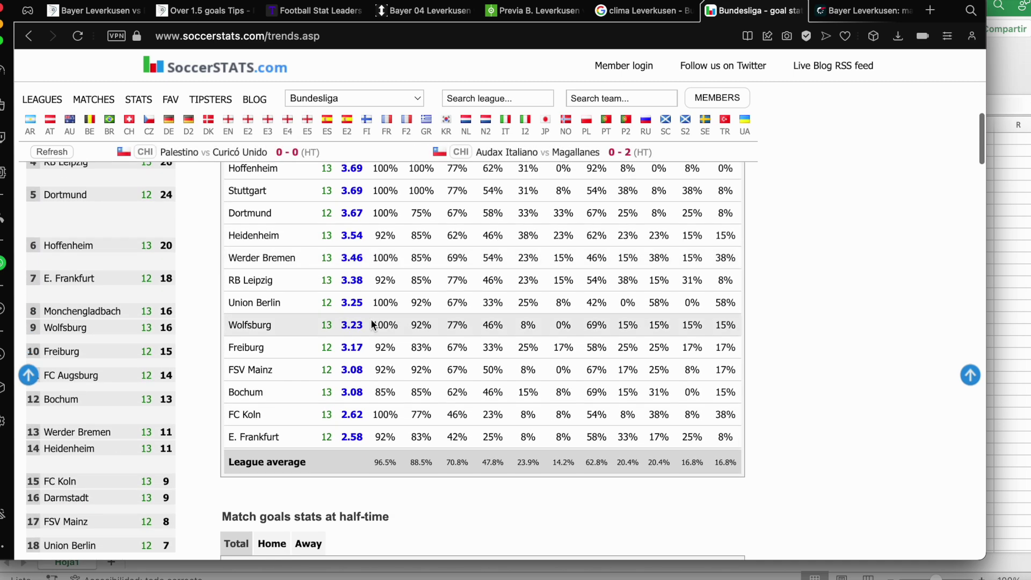
- Examine the League average row of the Bundesliga match goals table, highlighting the 2.5+ percentage
left_click_drag(375, 462, 740, 462)
left_click(438, 459)
scroll(440, 461, "up", 5)
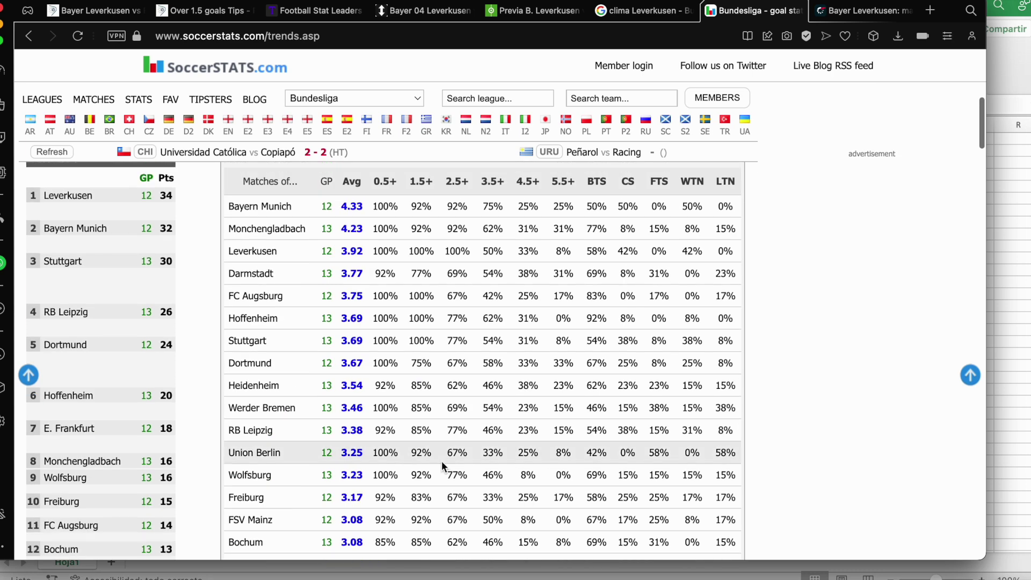
scroll(483, 166, "down", 6)
double_click(457, 416)
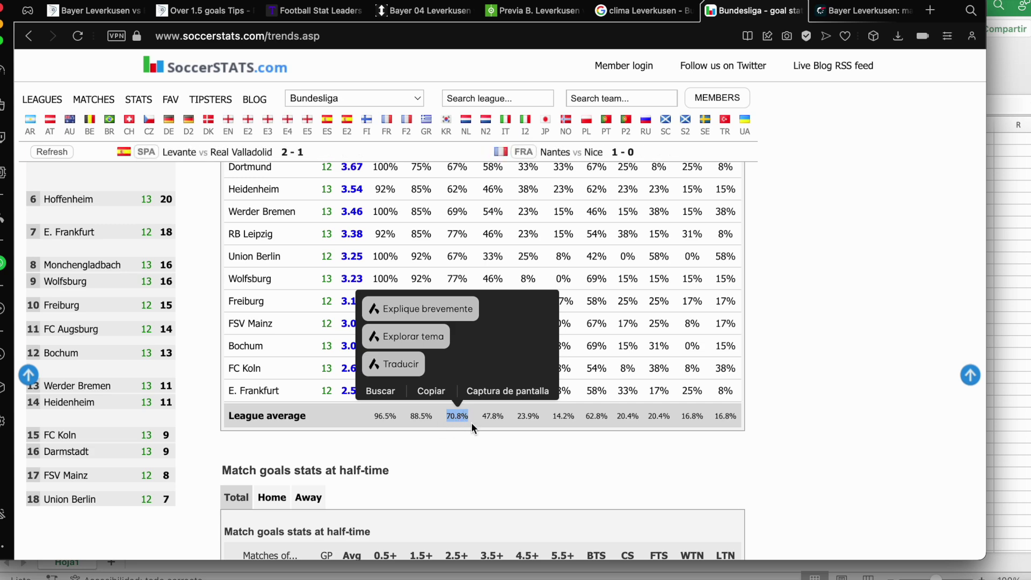
- Compare the 2.5+ goals percentages of Leverkusen and Dortmund in the Bundesliga match goals table
scroll(465, 418, "up", 3)
scroll(465, 418, "up", 2)
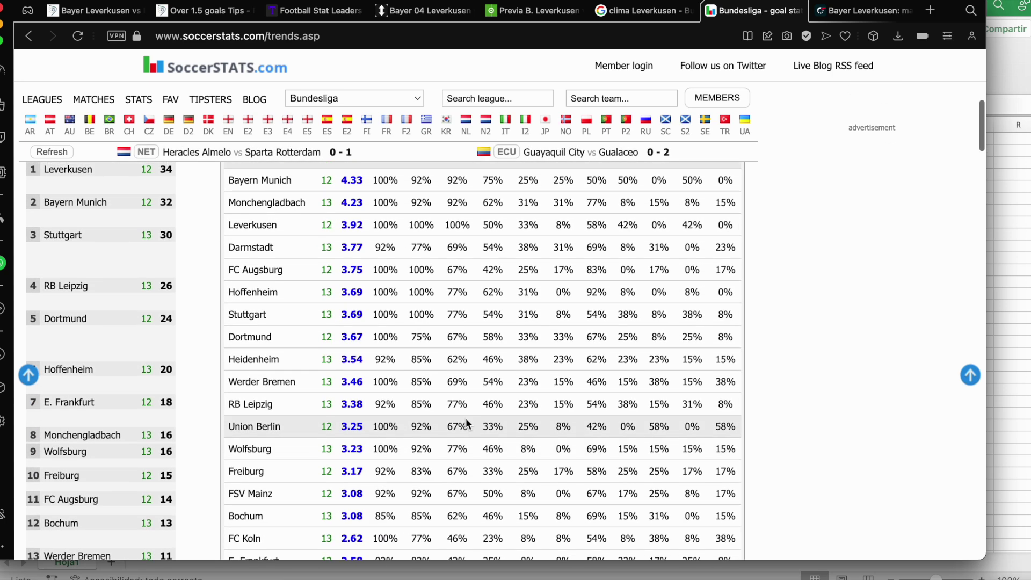
double_click(461, 226)
left_click(462, 257)
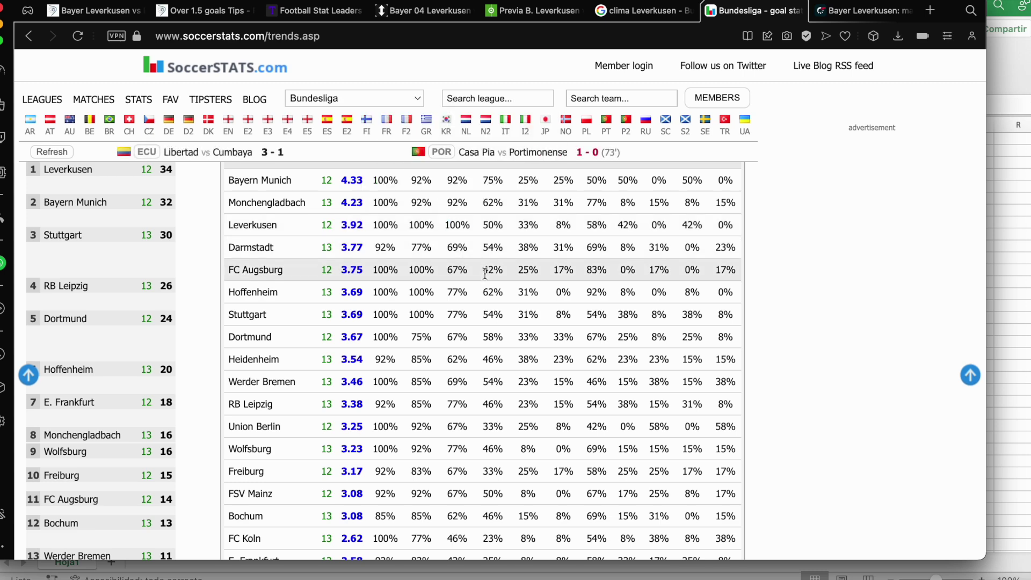
scroll(477, 279, "down", 3)
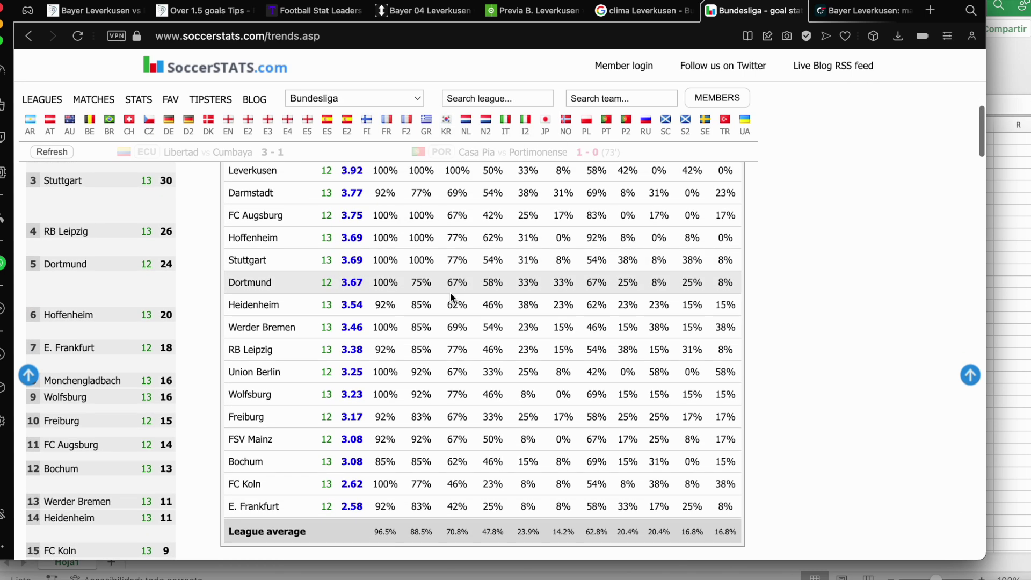
scroll(451, 293, "up", 1)
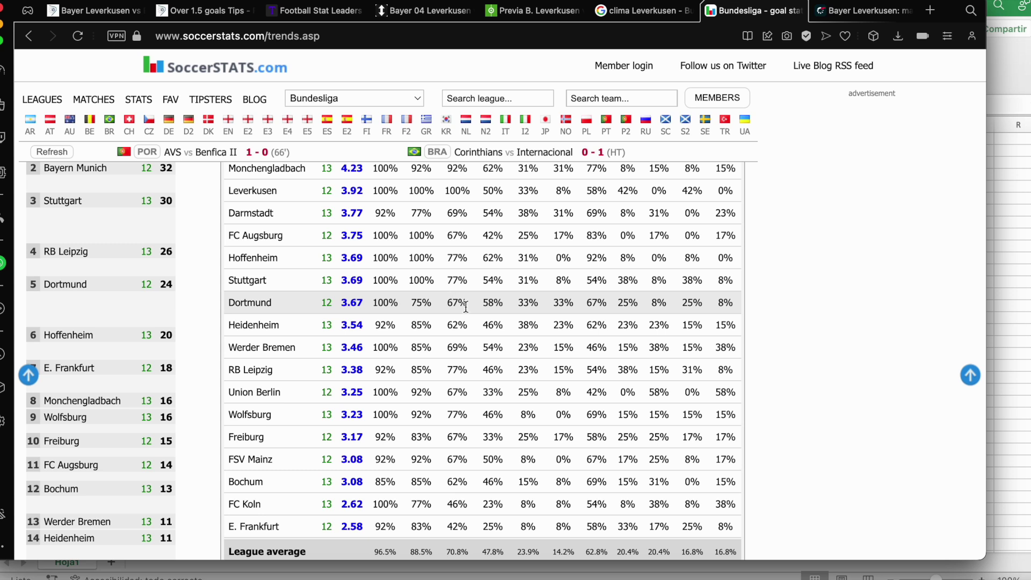
double_click(456, 303)
left_click(470, 306)
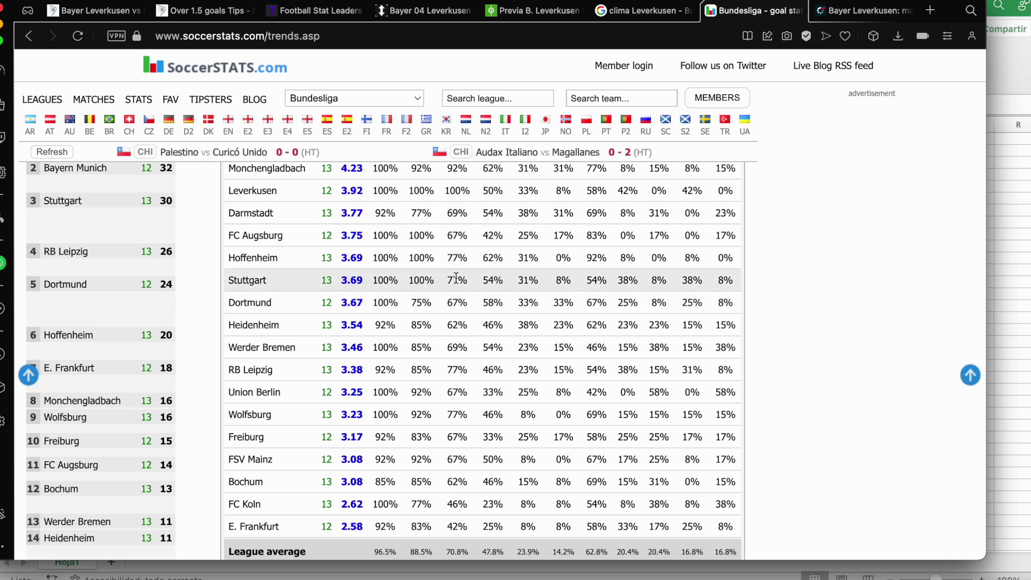
mouse_move(456, 278)
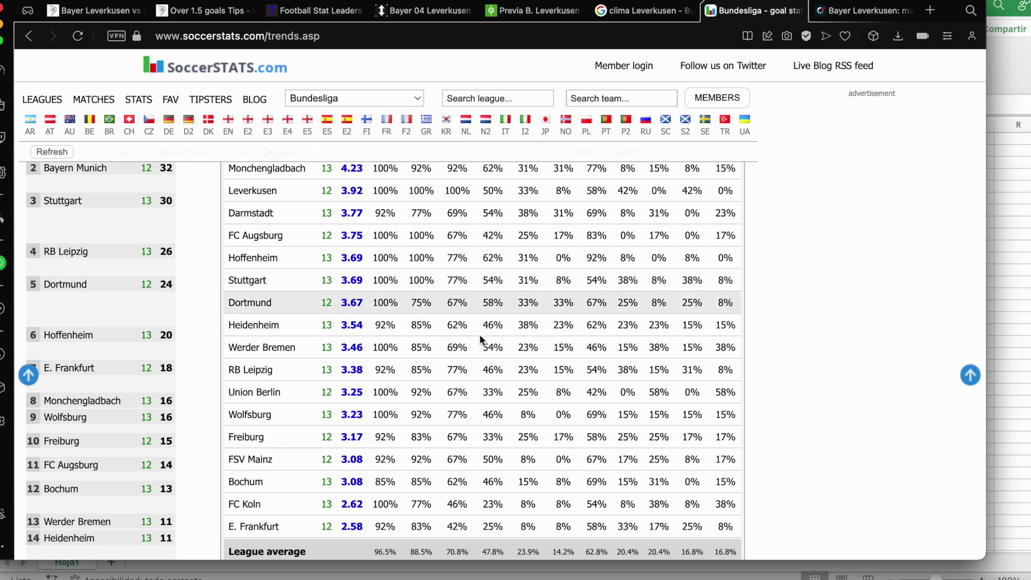
- Review the 2.5+ league average and the half-time match goals table for the Bundesliga teams
scroll(462, 333, "down", 2)
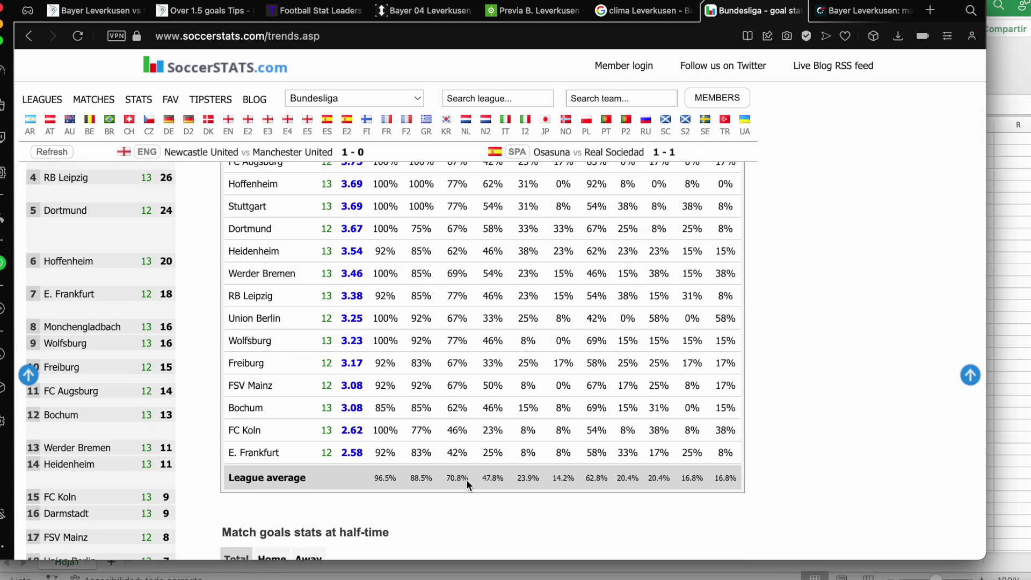
left_click(451, 498)
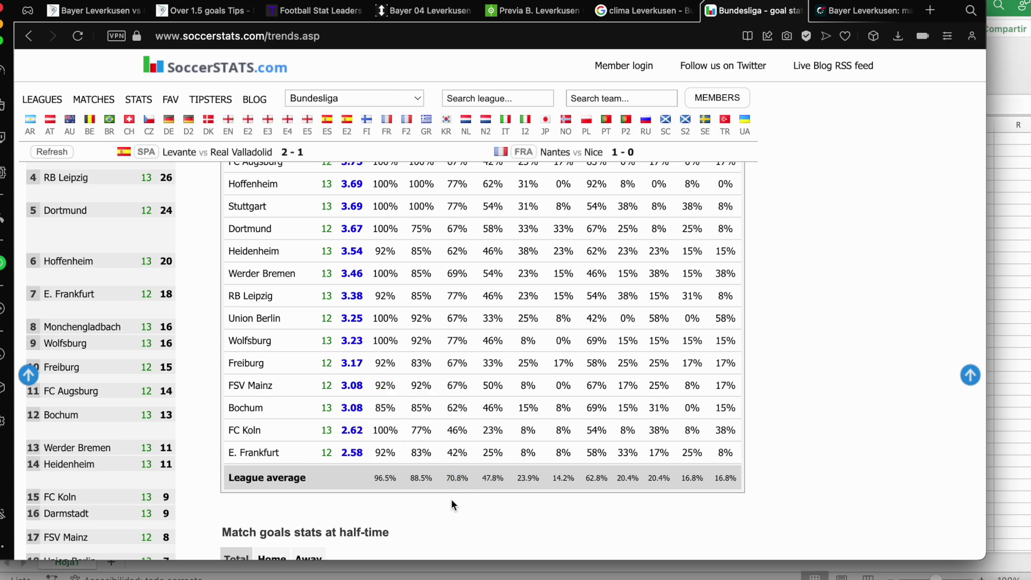
scroll(451, 501, "down", 12)
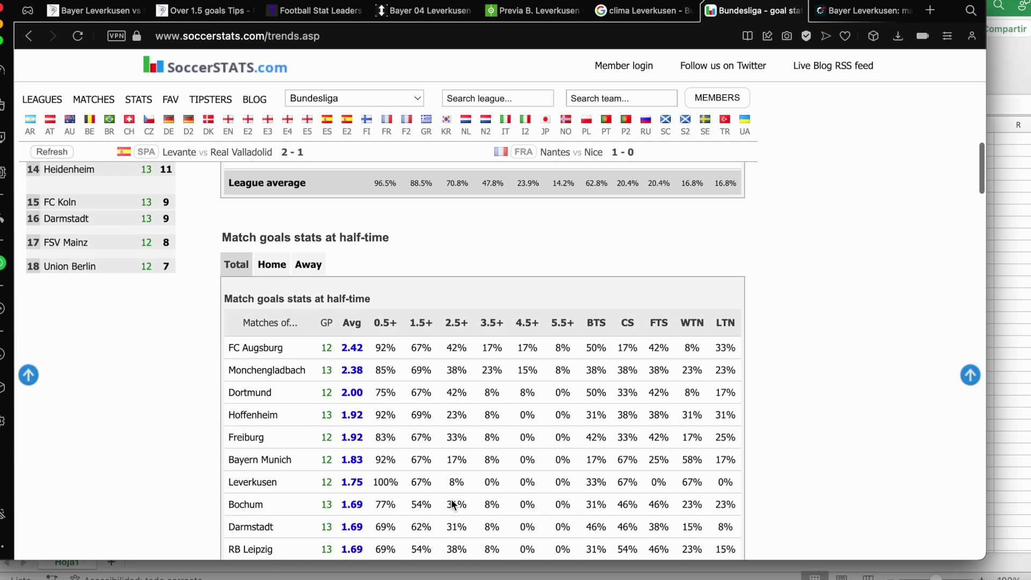
scroll(452, 500, "up", 4)
scroll(452, 499, "up", 4)
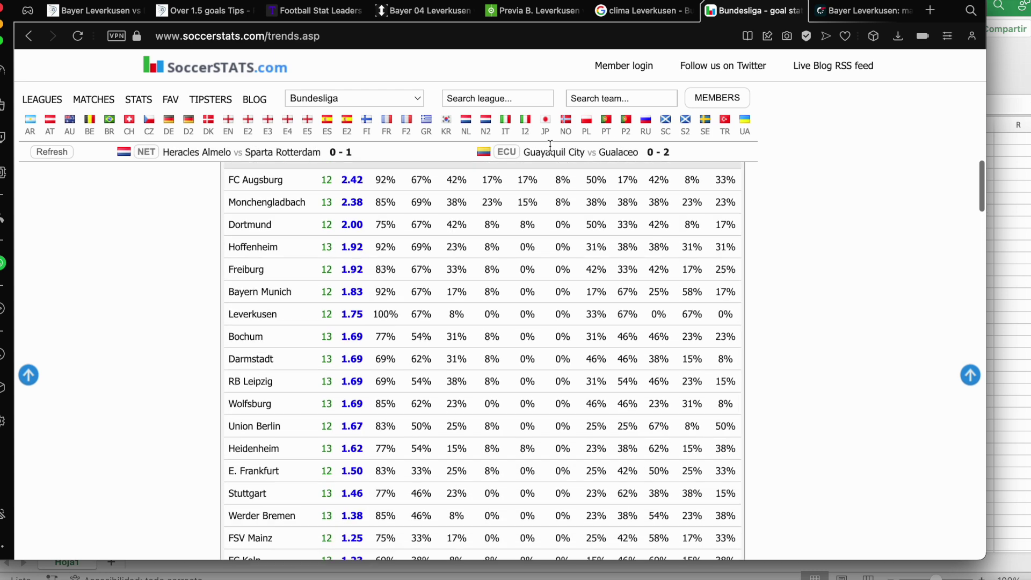
scroll(444, 219, "up", 3)
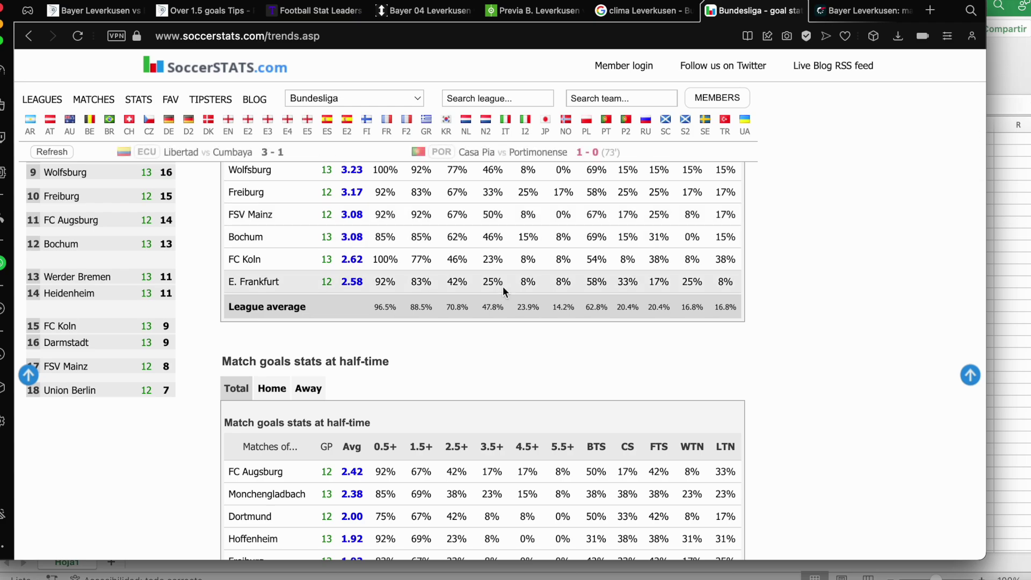
- Switch to the Libro6 workbook in Excel and undo the latest CLIMA column entries for both betting lines
left_click(1000, 316)
scroll(521, 298, "right", 3)
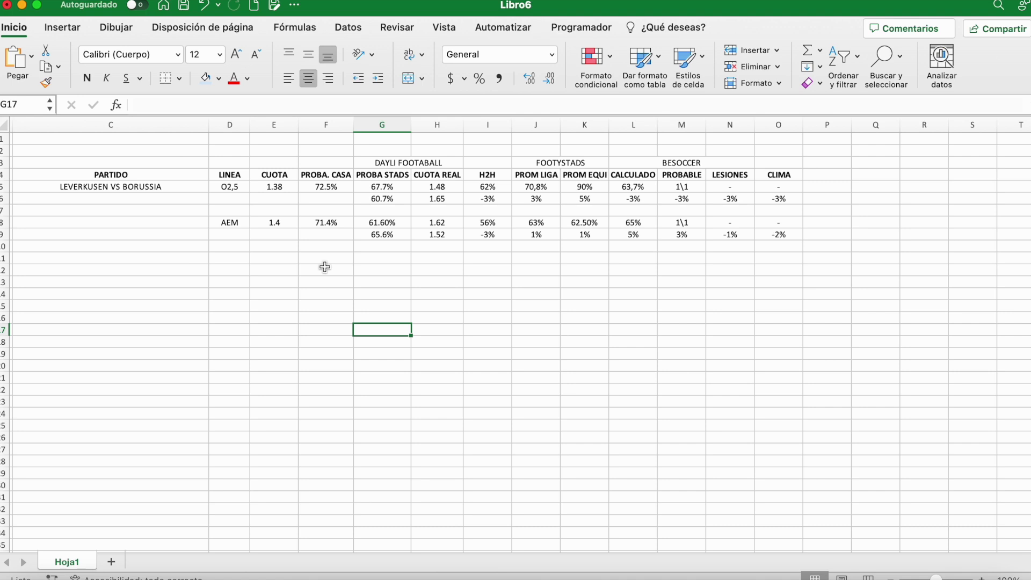
key("super+z")
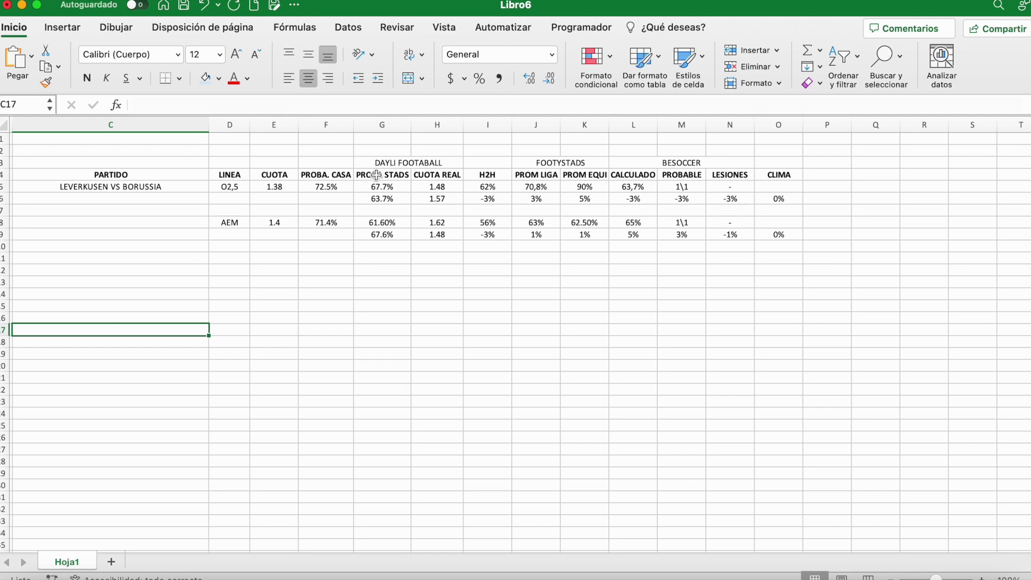
- Review the betting table's column headings from LINEA through CLIMA and return to CUOTA
left_click(246, 174)
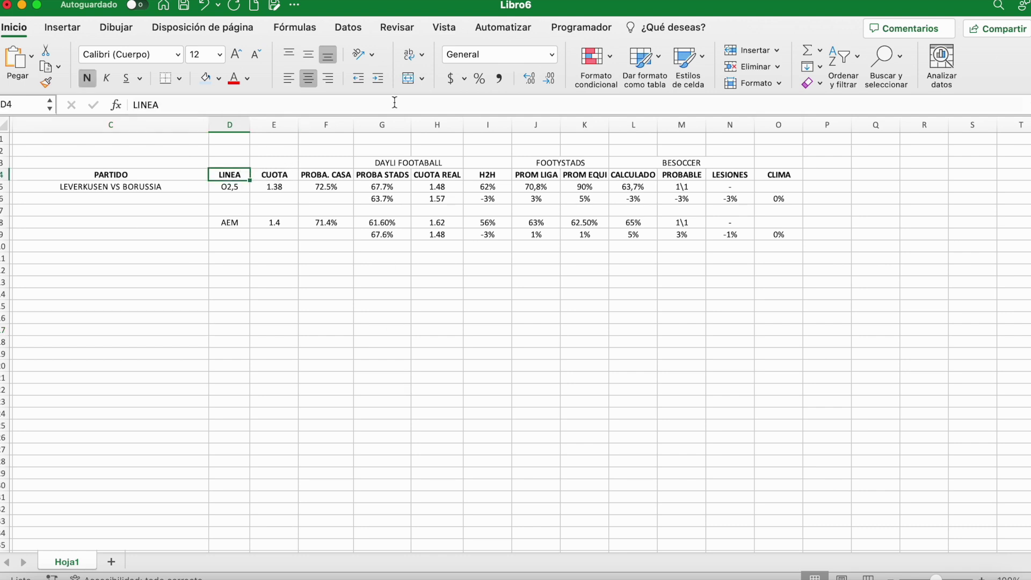
key("Right")
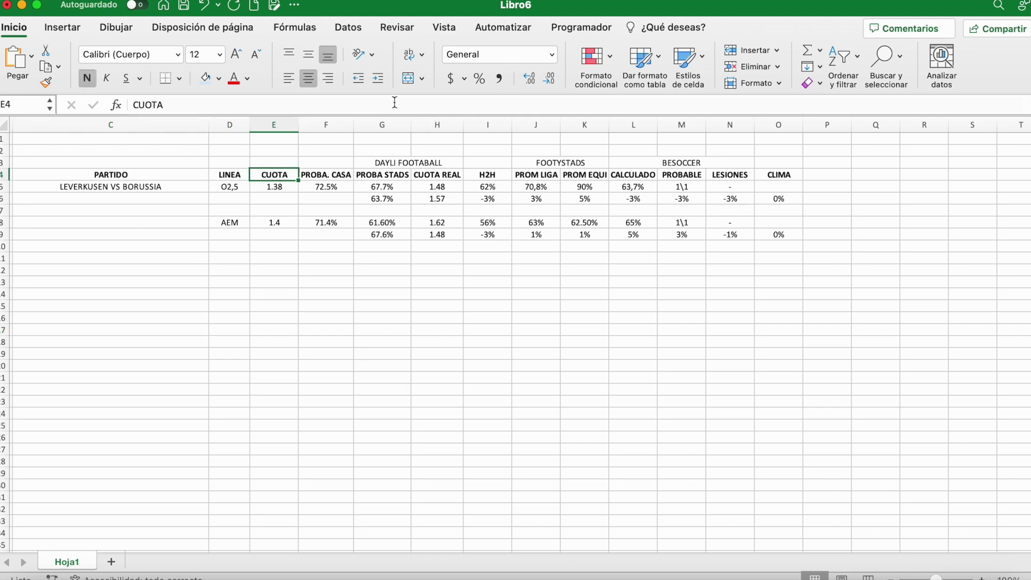
key("Right")
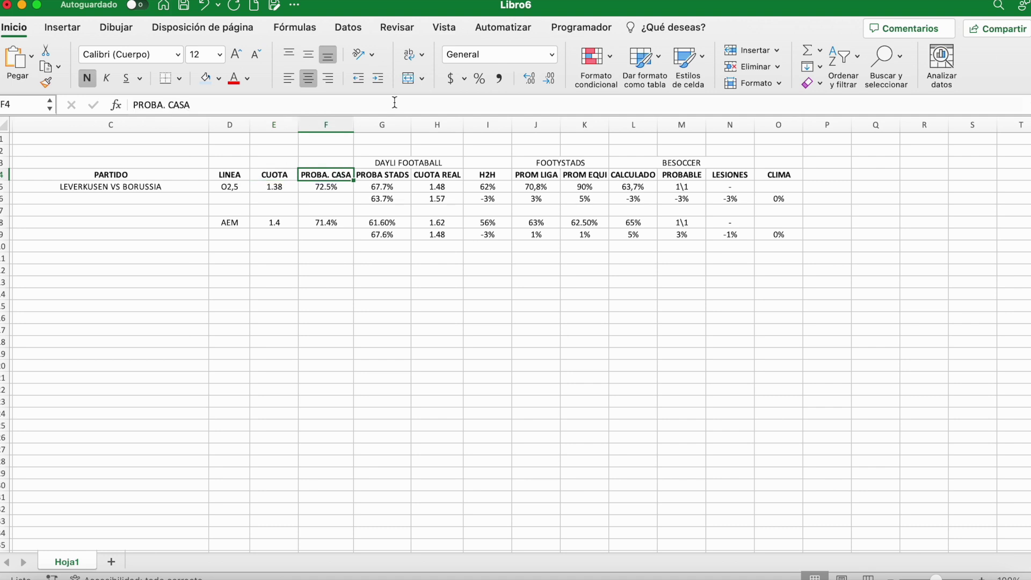
key("Right")
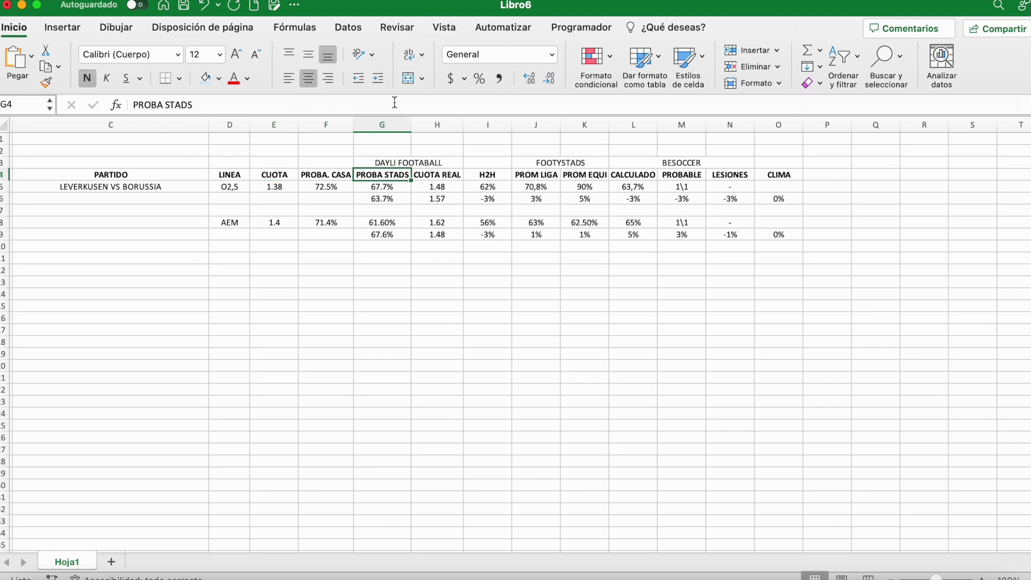
key("Right")
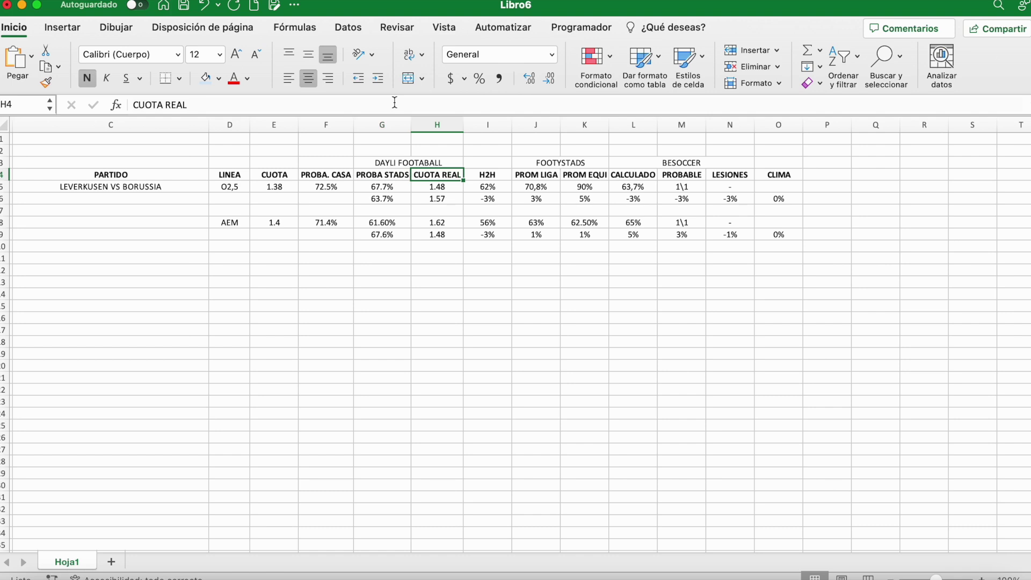
key("Right")
key("Right")
key("Right")
key("Left")
key("Right")
key("Right")
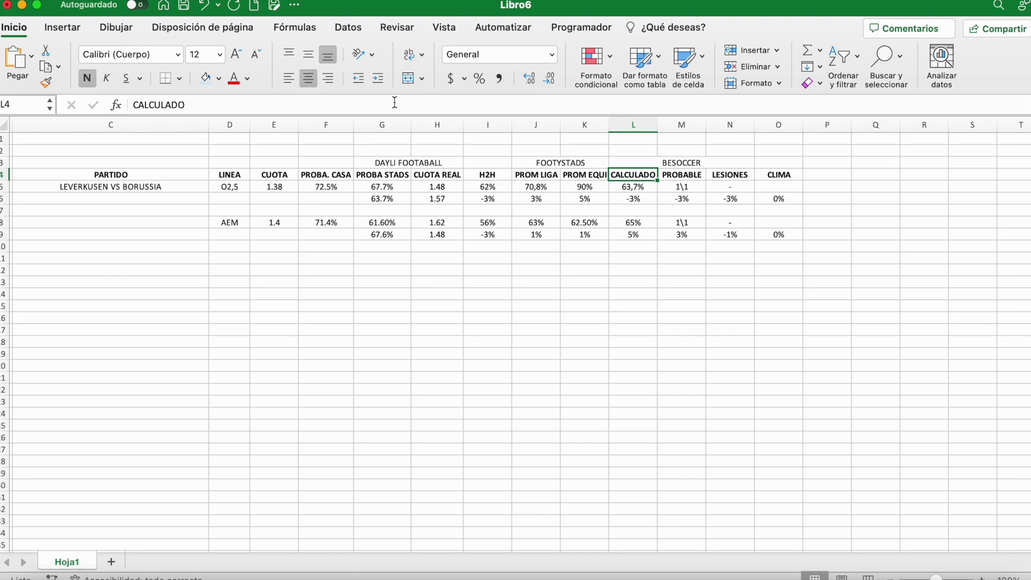
key("Right")
key("Right")
key("Right")
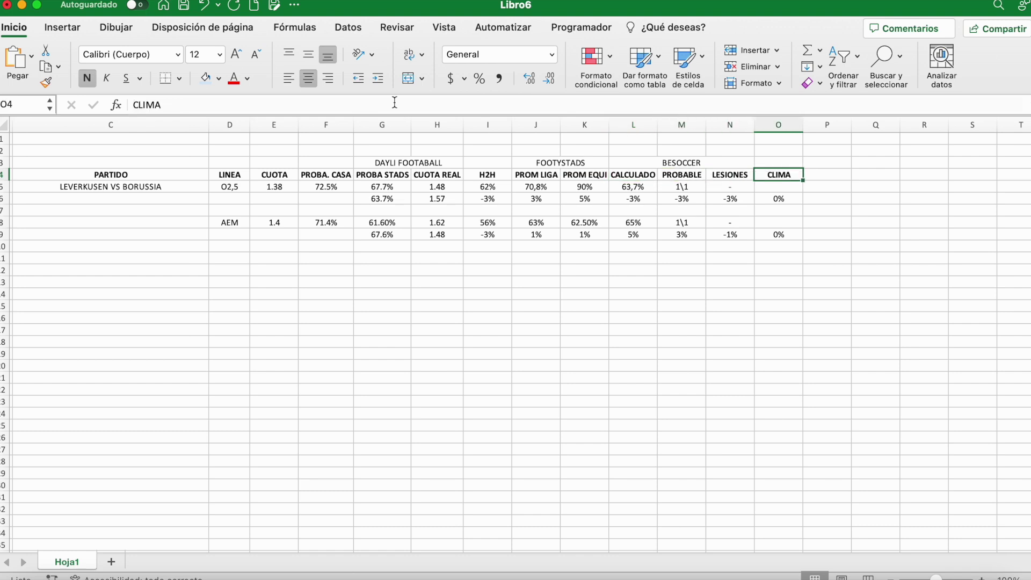
key("Left")
key("Left")
key("Left")
key("Left")
key("Left")
key("Left")
key("Left")
key("Left")
key("Left")
key("Left")
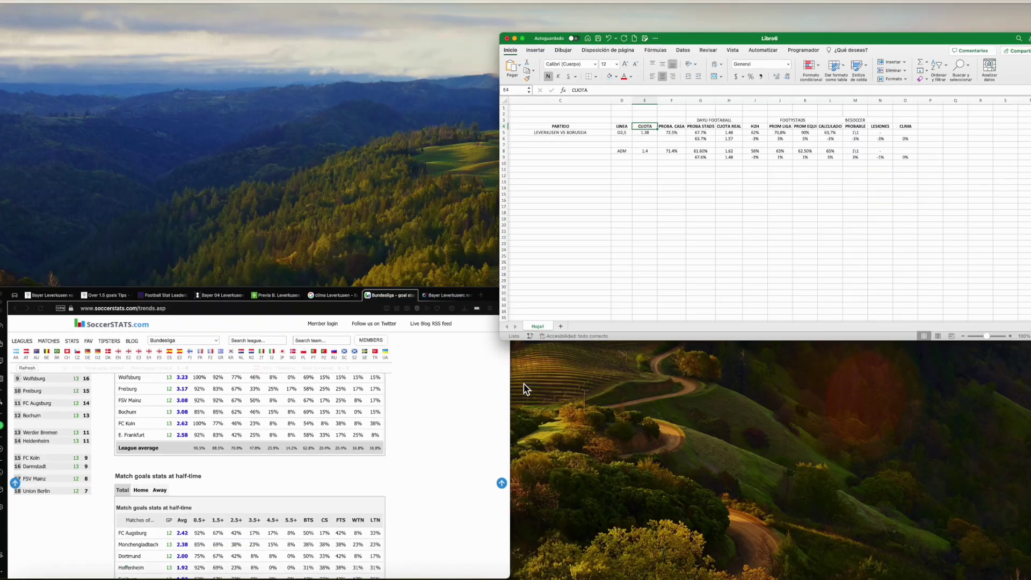
- Switch to the browser and check the over/under 2.5 goals odds for Bayer Leverkusen vs Borussia Dortmund on Flashscore
left_click(363, 479)
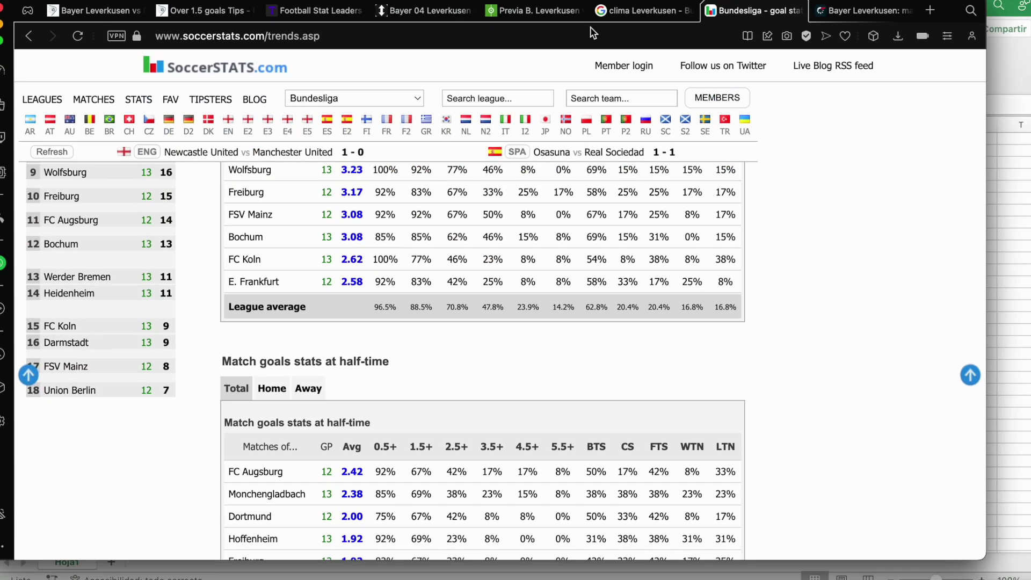
left_click(870, 10)
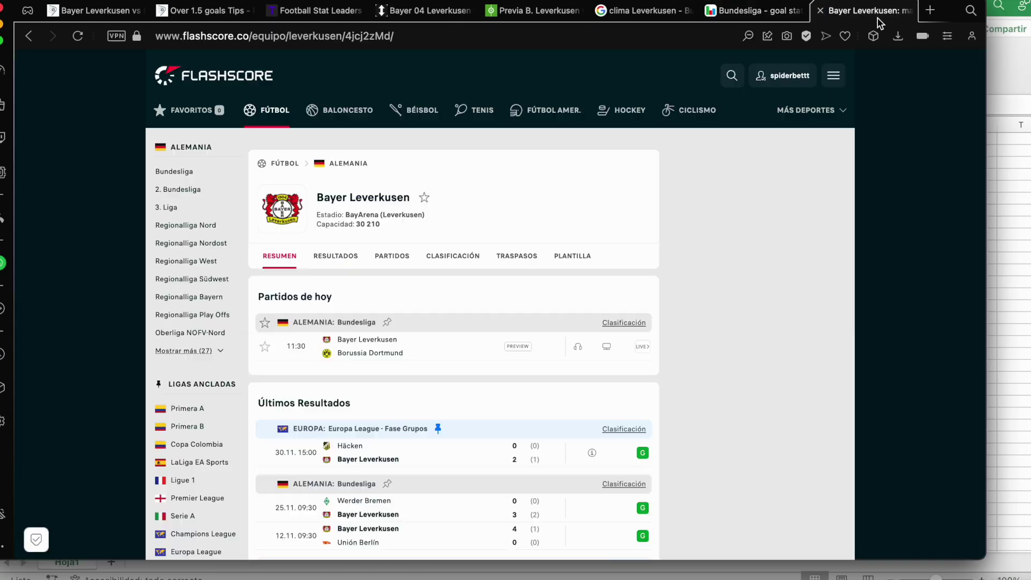
left_click(356, 355)
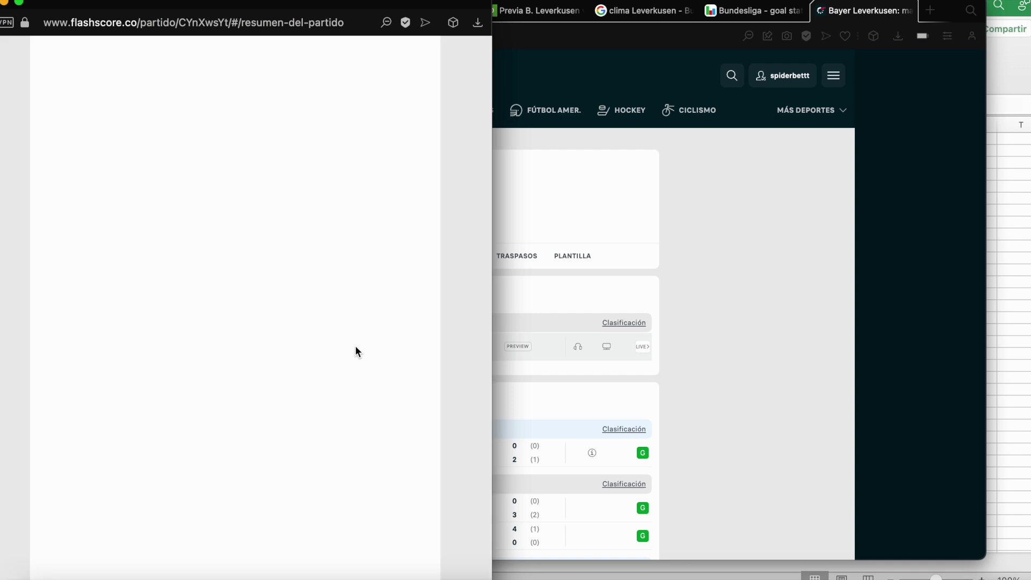
left_click(112, 289)
left_click(111, 321)
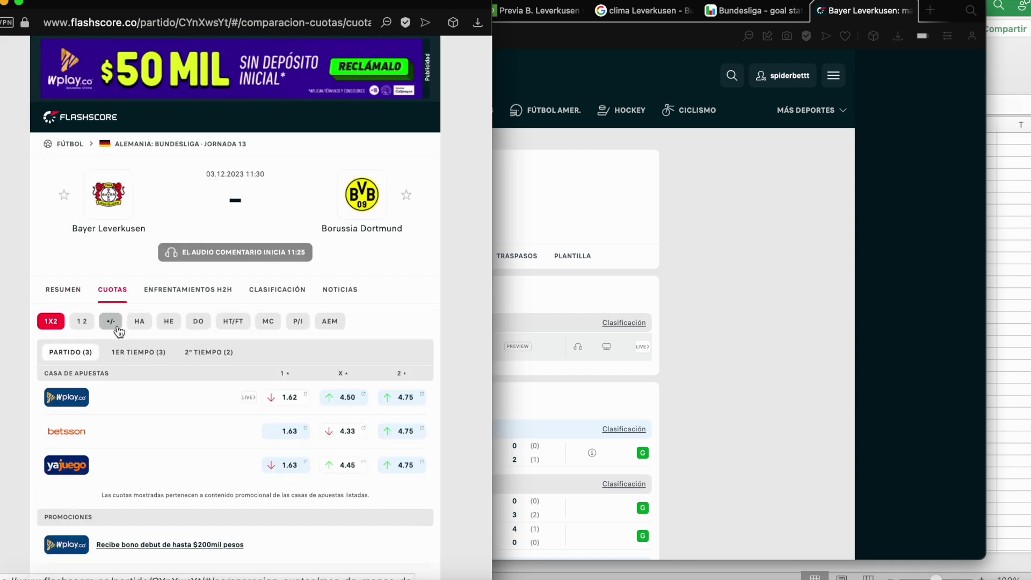
scroll(315, 438, "down", 10)
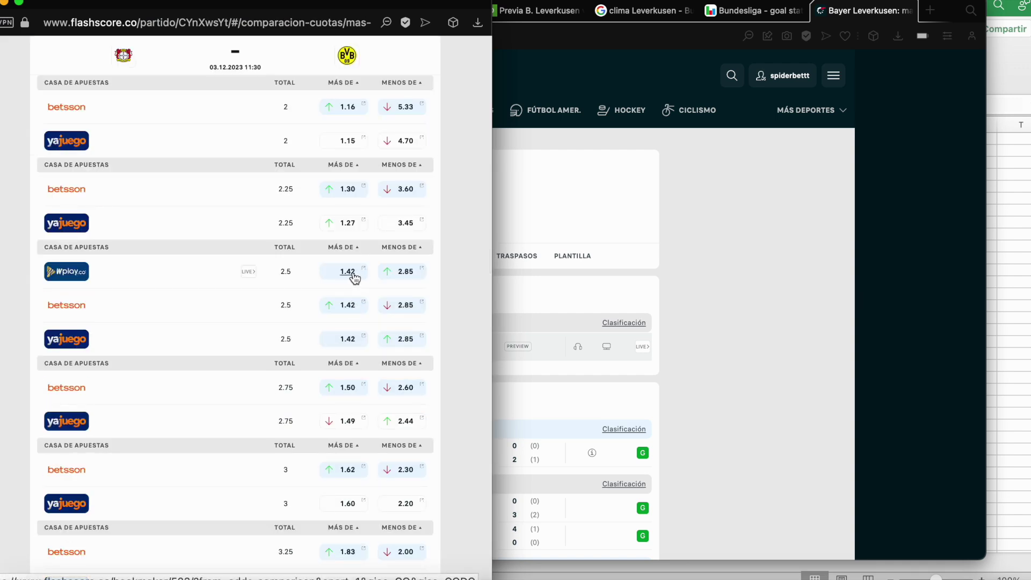
- Return to the Libro6 workbook in Excel and set the CUOTA of the O2,5 line to 1.42
left_click(1007, 355)
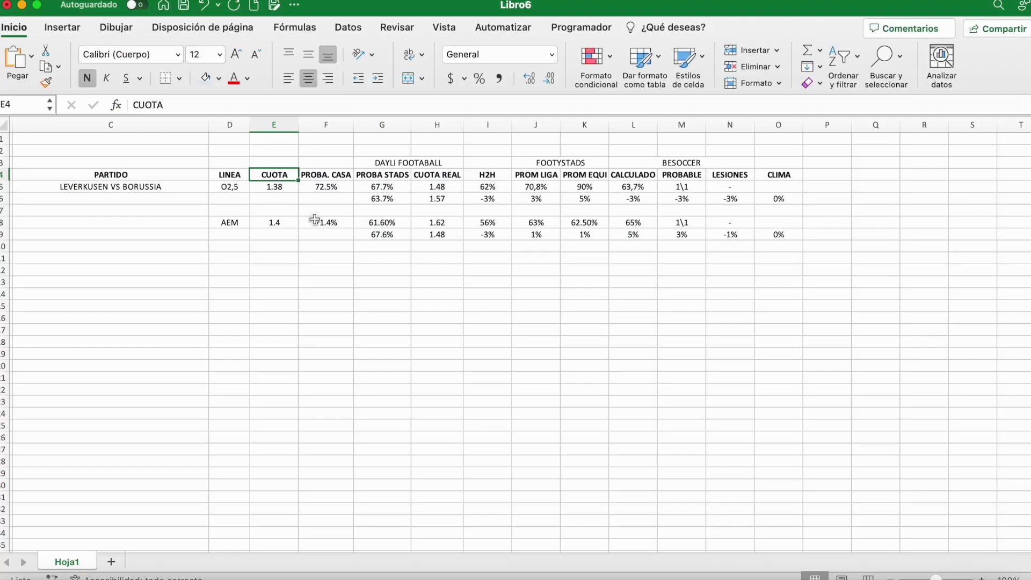
left_click(272, 187)
type("1,4")
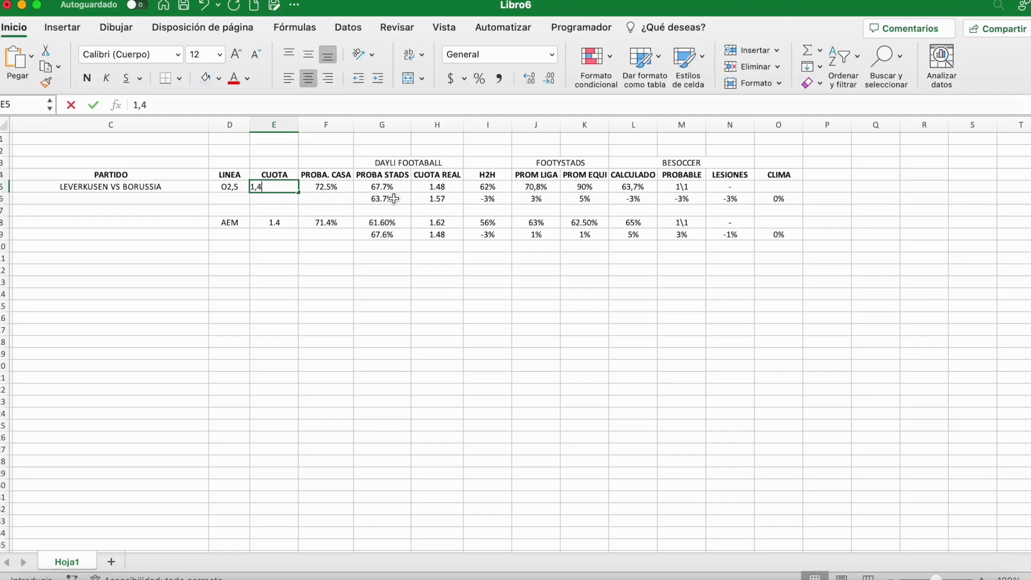
type("2")
key("Return")
left_click(284, 186)
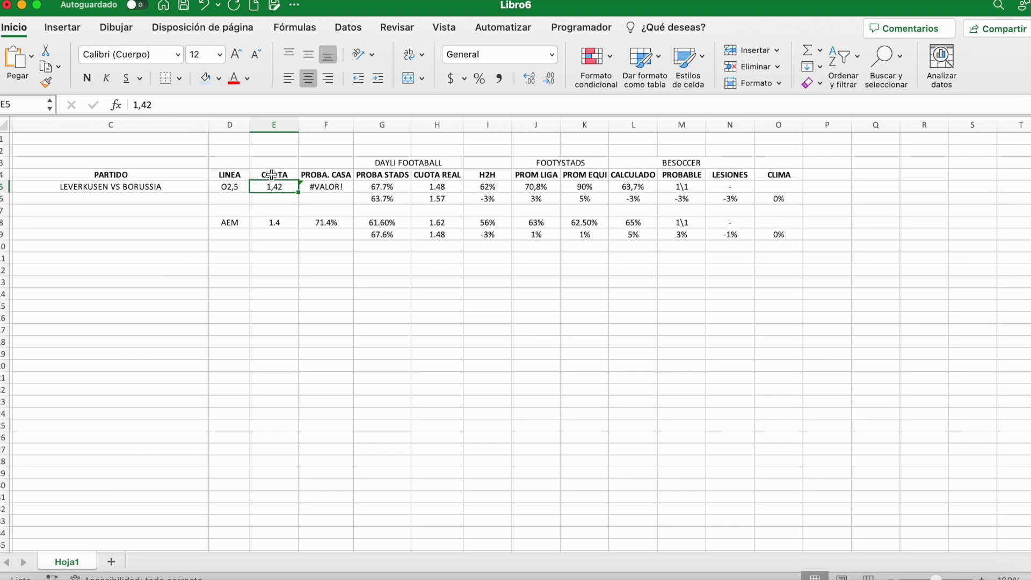
left_click(144, 105)
key("BackSpace")
type(".")
key("Return")
- Switch to the Flashscore match odds and view the AEM market for Leverkusen vs Dortmund
key("ctrl+Up")
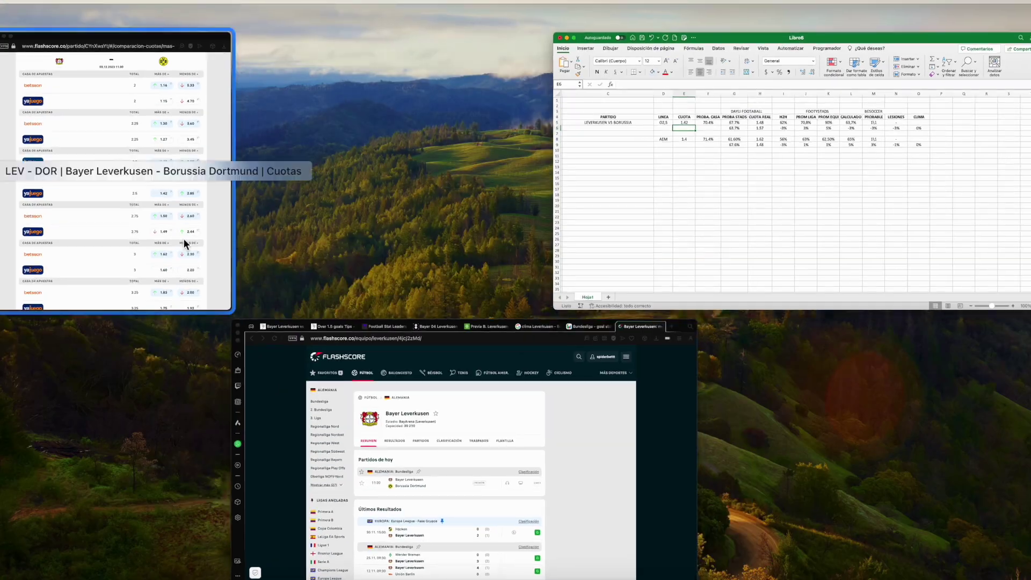
left_click(362, 422)
key("ctrl+Up")
left_click(116, 161)
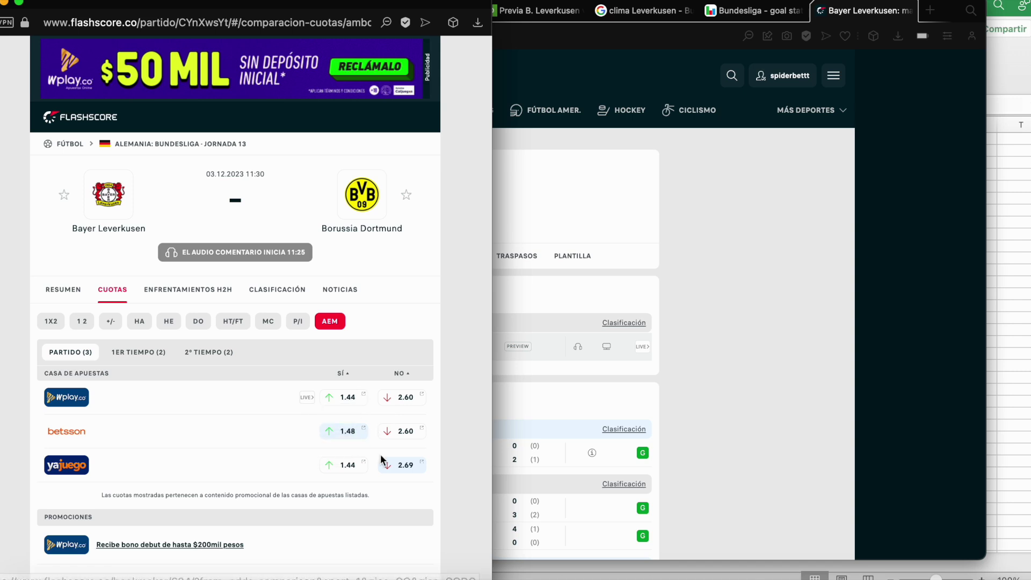
- Switch back to Excel and set the CUOTA of the AEM line to 1.48
key("super+Tab")
left_click(274, 223)
type("1.48")
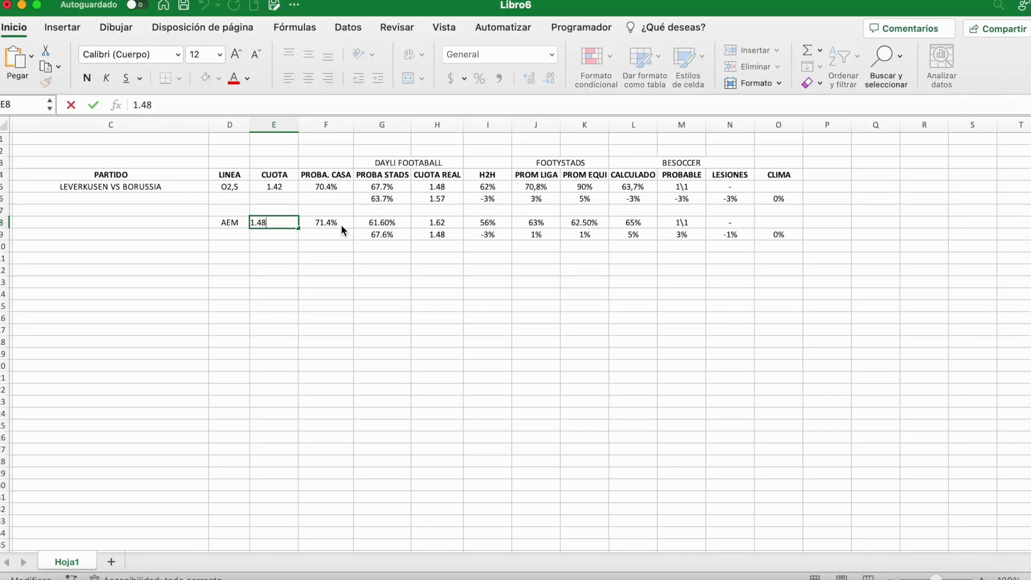
key("Return")
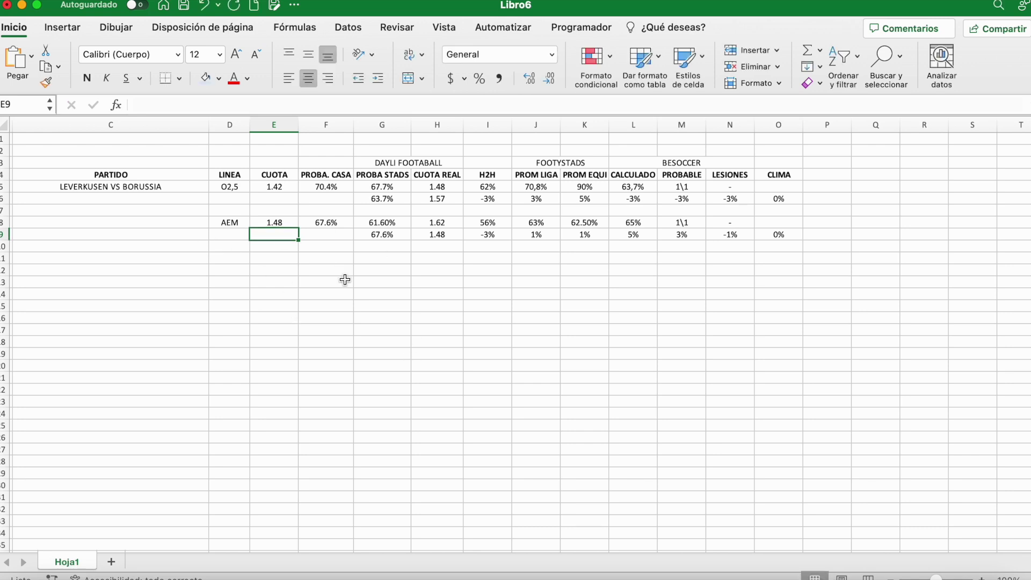
- Examine how PROBA. CASA derives from CUOTA in the O2,5 line and compare it with PROBA STADS
left_click(274, 188)
key("Right")
key("Right")
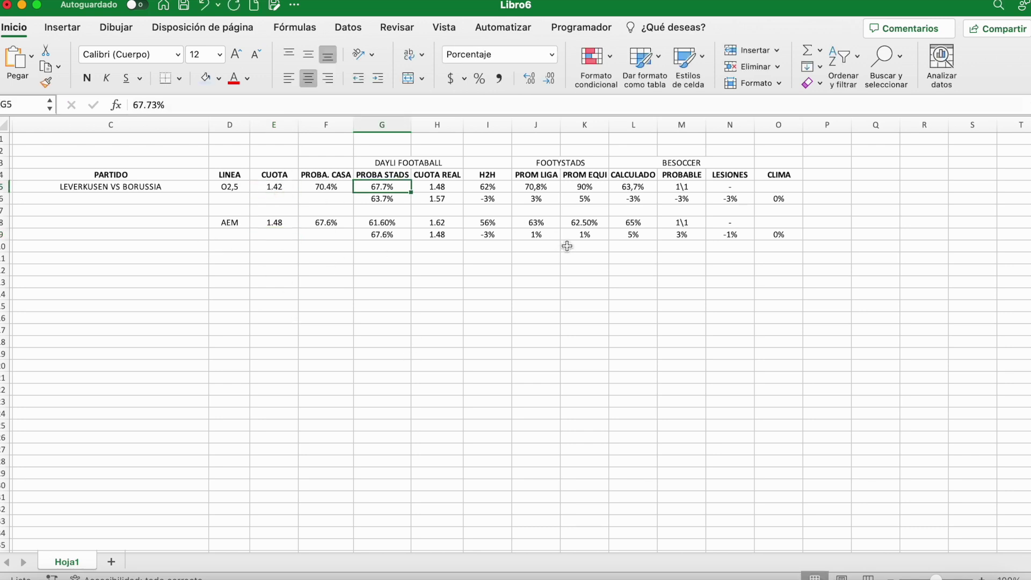
left_click(332, 189)
left_click(284, 187)
left_click(322, 188)
left_click(280, 188)
left_click(321, 188)
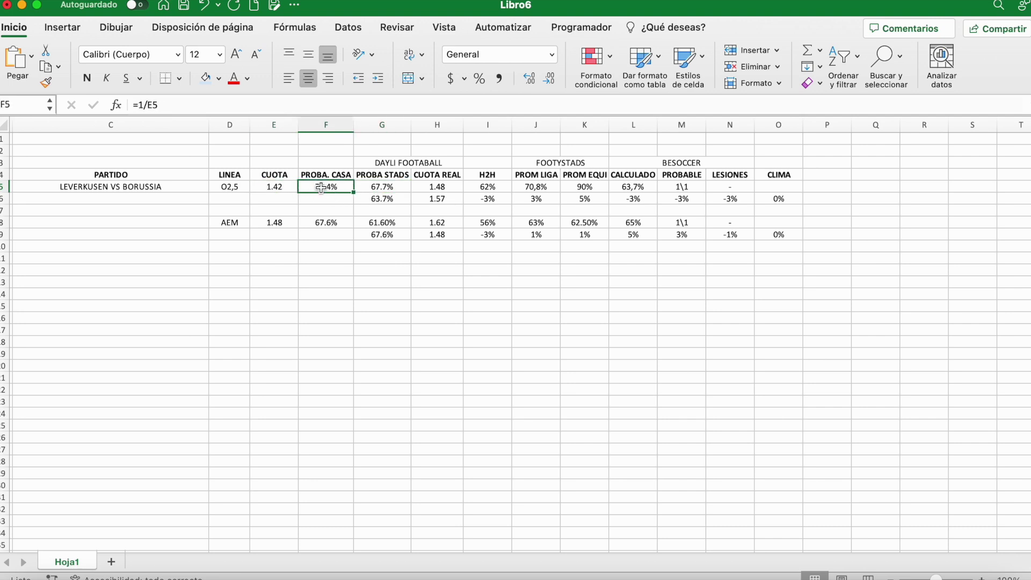
left_click(276, 175)
left_click(276, 223)
left_click(320, 198)
left_click(343, 186)
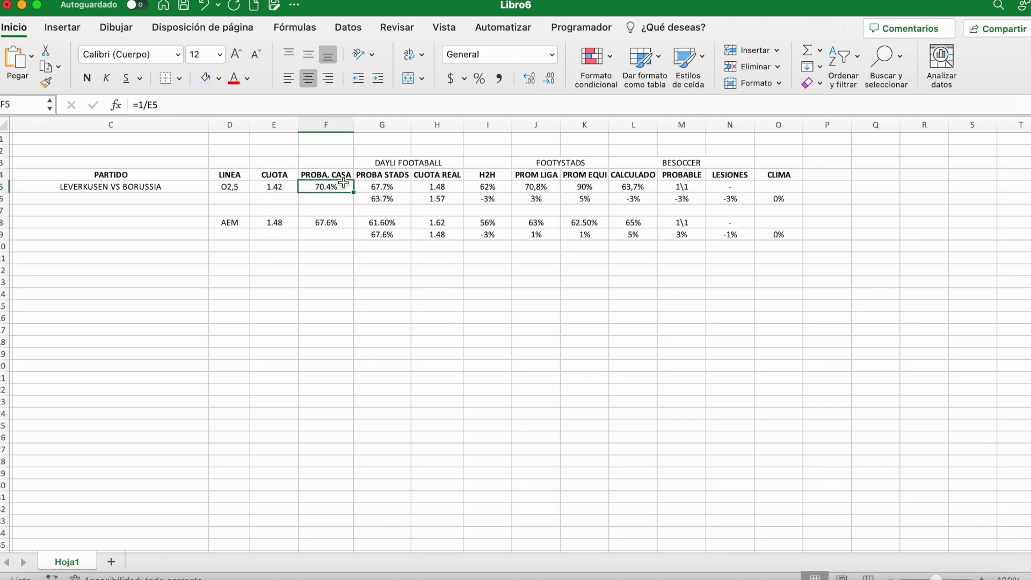
left_click(382, 187)
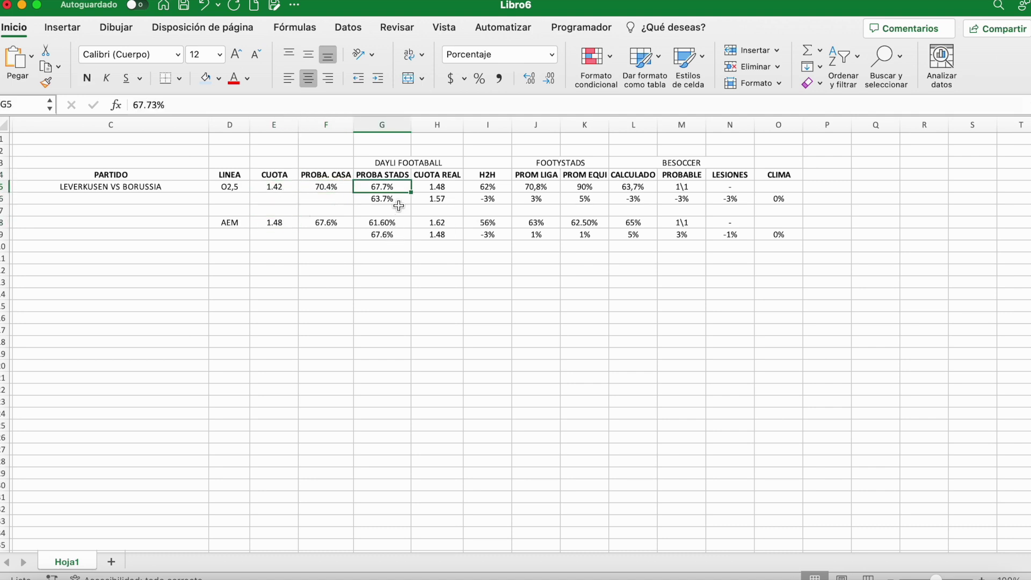
- Switch to the Daily Football Predictions page for Leverkusen vs Dortmund and check the 2.5 OVER and GG / BTTS Yes percentages
key("ctrl+Up")
left_click(478, 539)
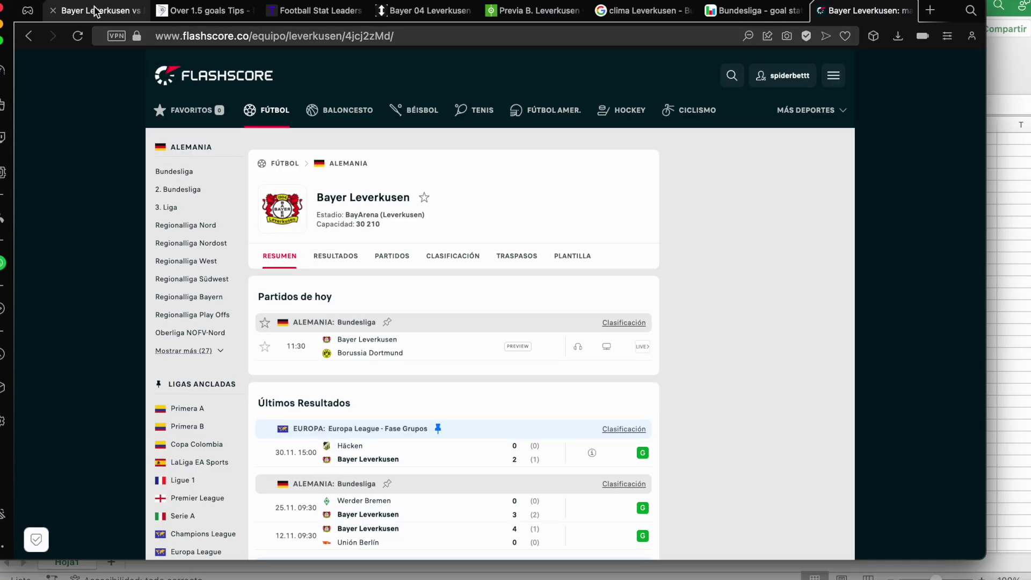
left_click(171, 12)
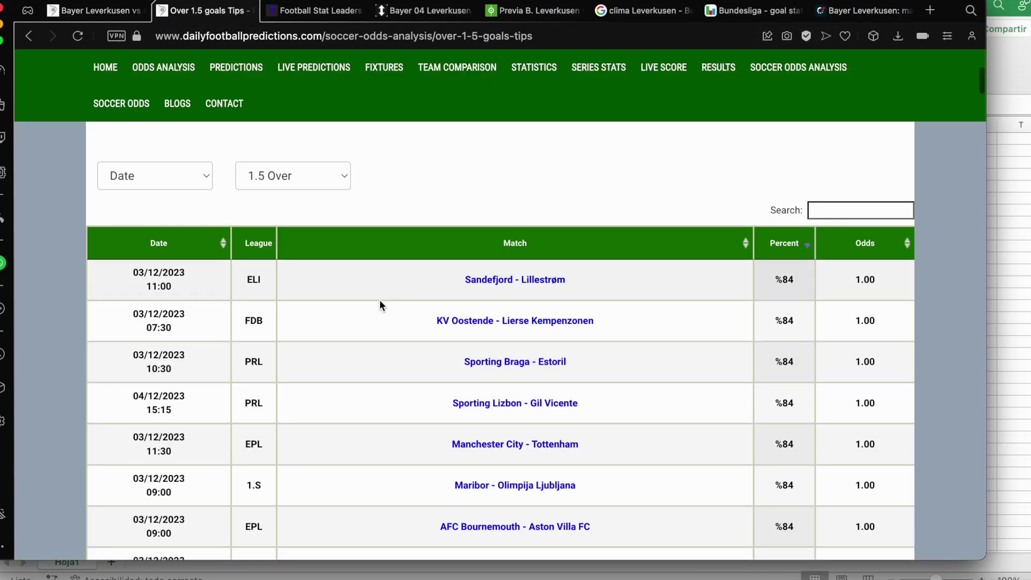
scroll(379, 298, "down", 3)
left_click(80, 13)
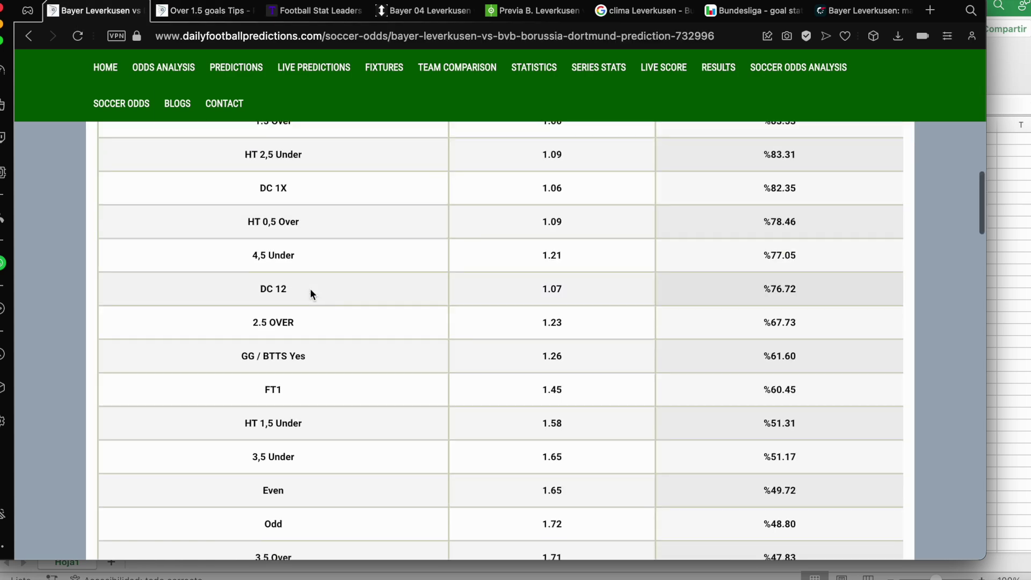
scroll(311, 288, "up", 3)
scroll(310, 289, "down", 3)
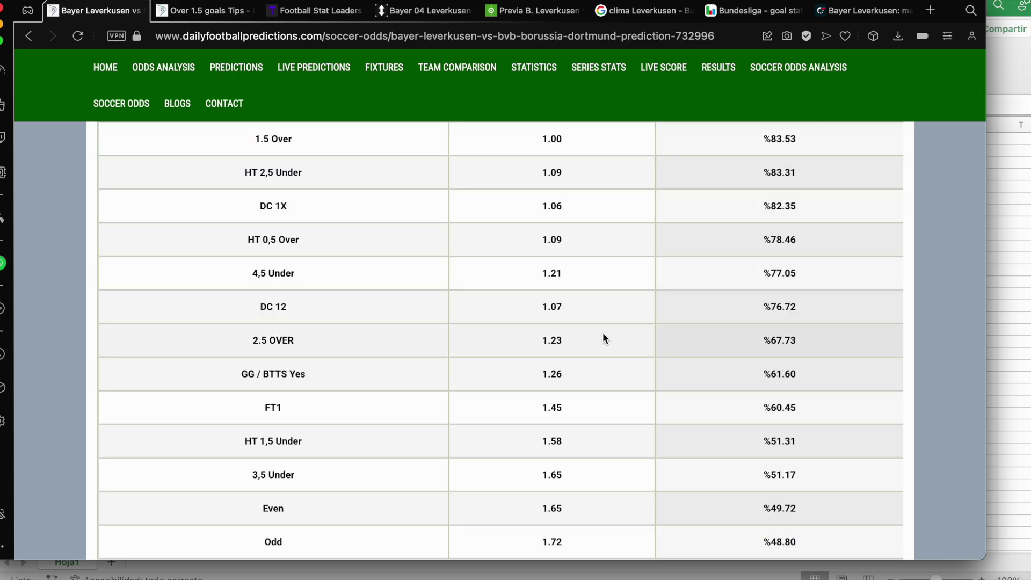
scroll(769, 344, "down", 2)
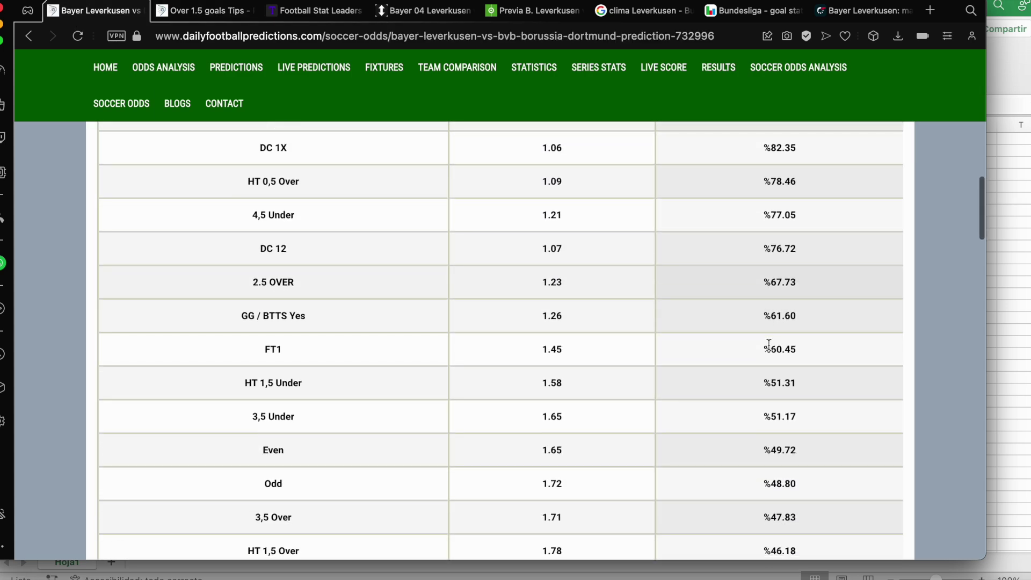
- Return to Excel and compare CUOTA with CUOTA REAL for the O2,5 and AEM lines, selecting the AEM cells between them
left_click(1018, 341)
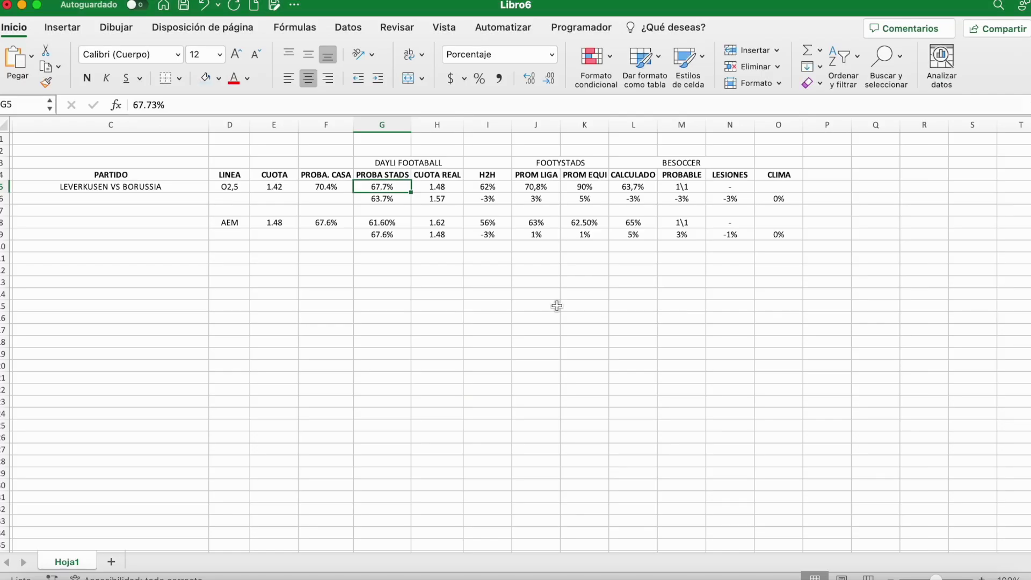
key("Right")
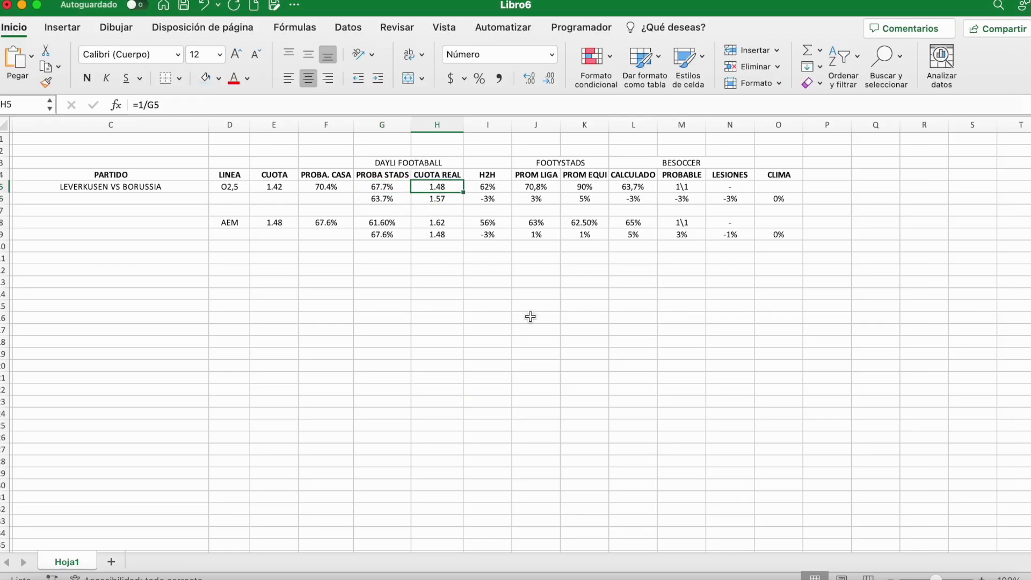
left_click(280, 187)
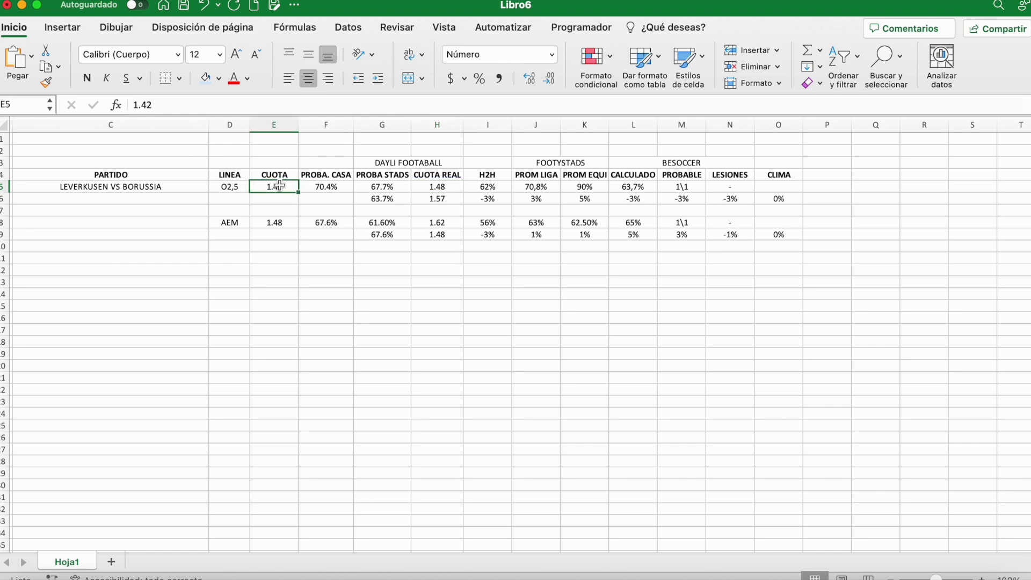
left_click(437, 191)
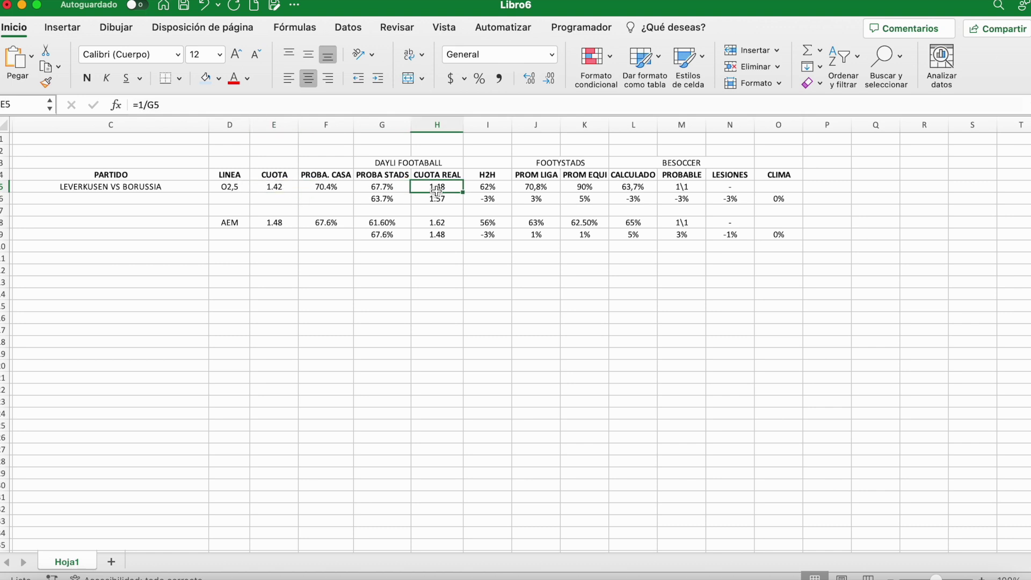
left_click(286, 225)
left_click(447, 220)
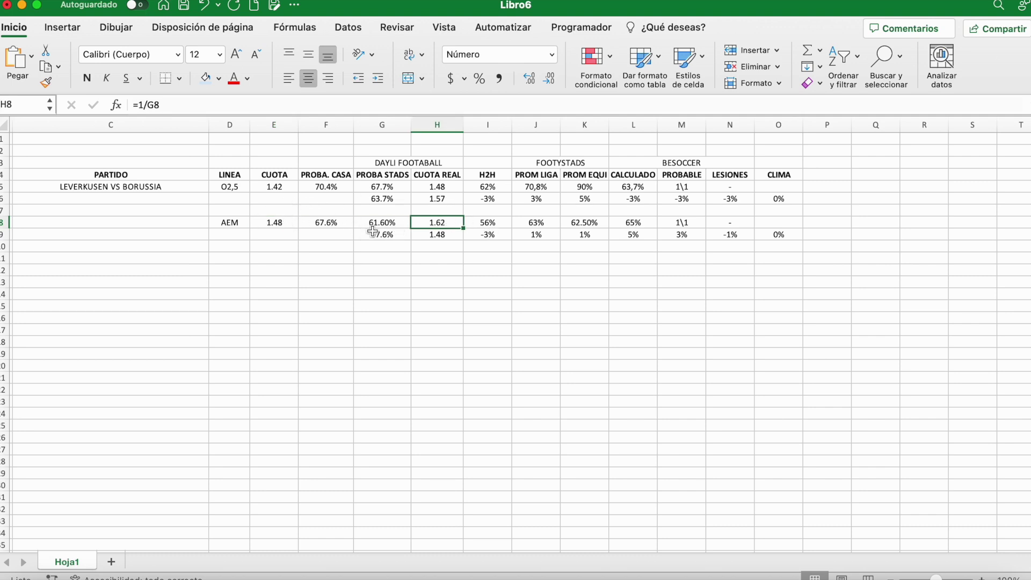
left_click_drag(282, 223, 428, 221)
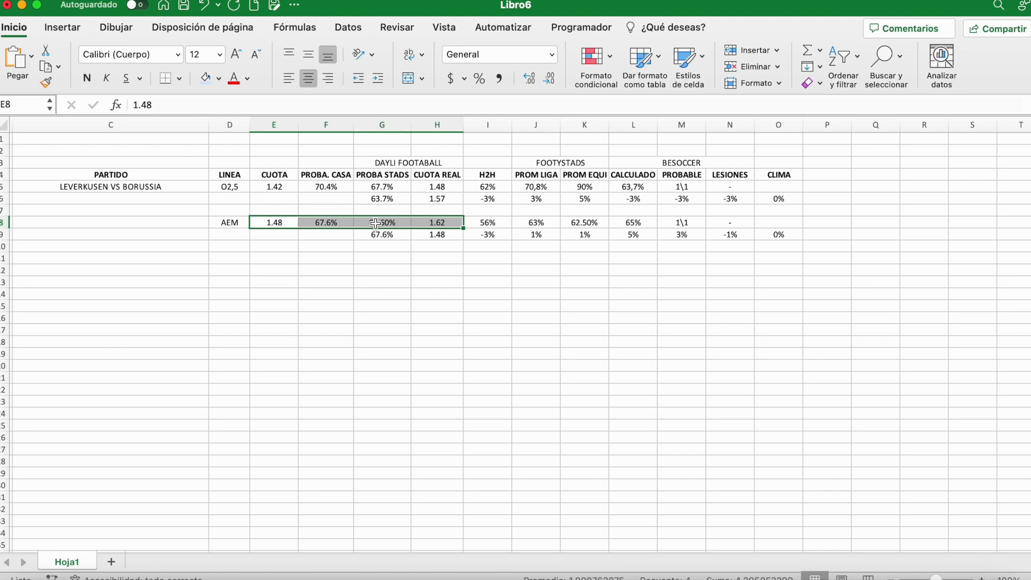
- Compare PROBA STADS with CUOTA, PROBA. CASA and CUOTA REAL in the O2,5 line, starting from the AEM line's PROBA STADS
left_click(373, 225)
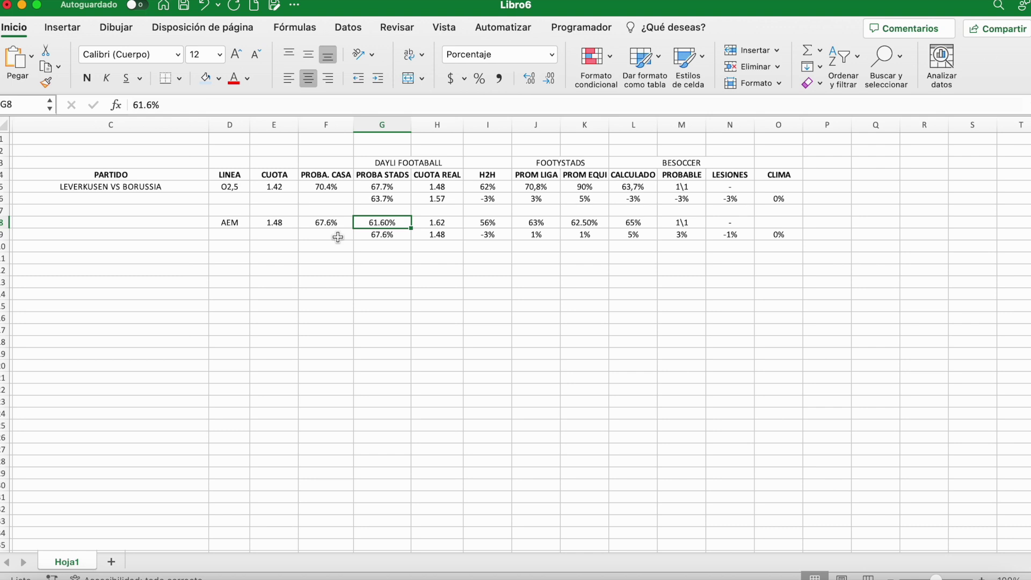
left_click(383, 188)
left_click(287, 189)
left_click(391, 188)
left_click(428, 187)
left_click(274, 186)
left_click_drag(323, 185, 365, 186)
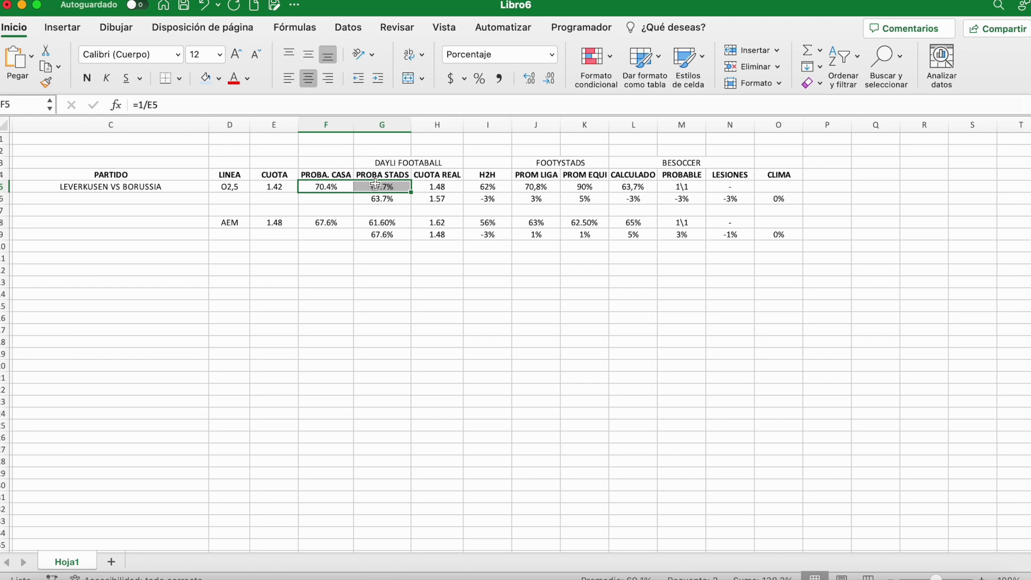
- Examine the H2H column for the O2,5 and AEM lines
left_click(489, 189)
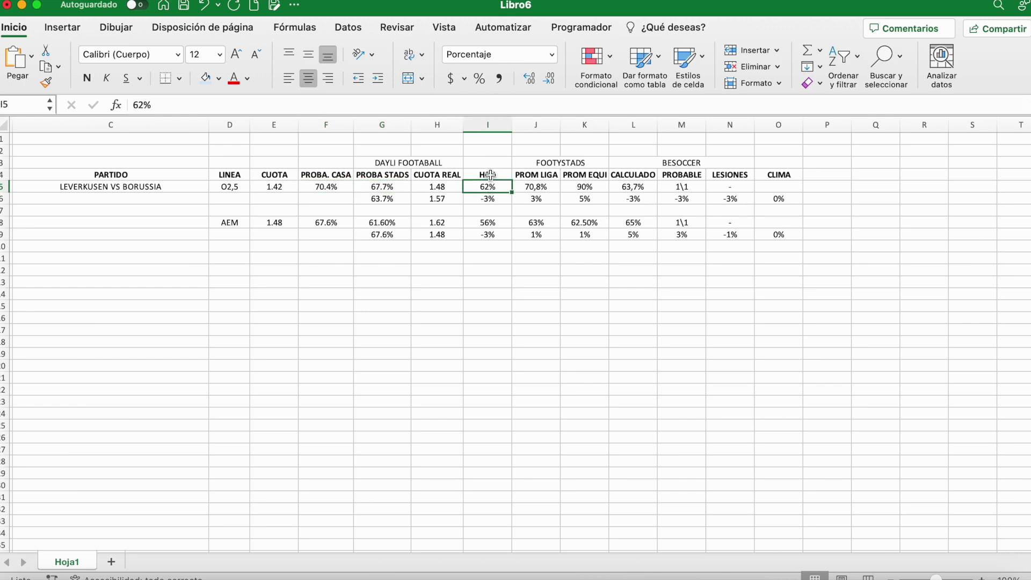
left_click(489, 175)
left_click(494, 219)
left_click(490, 176)
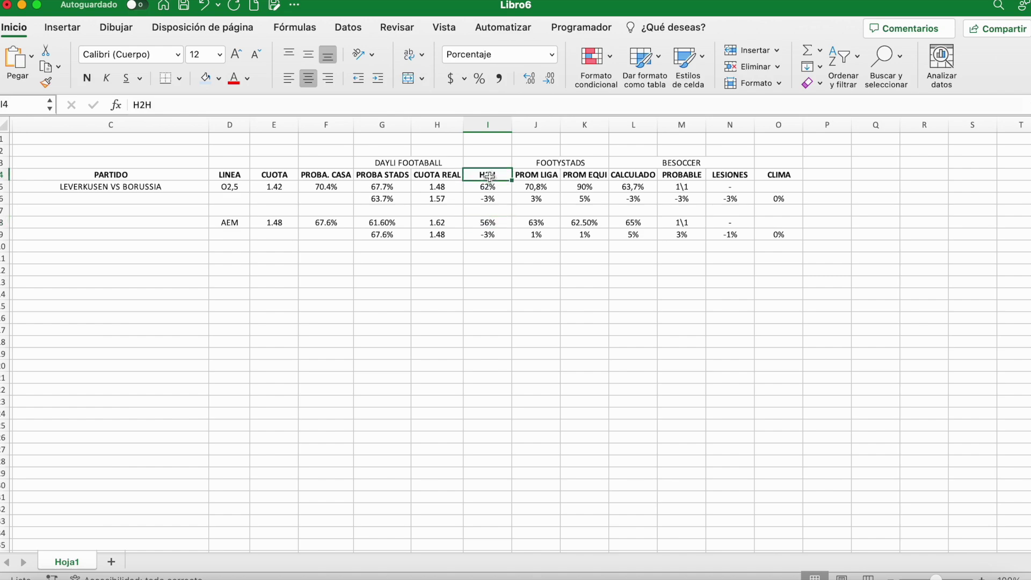
- Switch to the FootyStats Leverkusen vs Dortmund page and highlight the Más de 2,5 percentage in Resultados Anteriores
key("ctrl+Up")
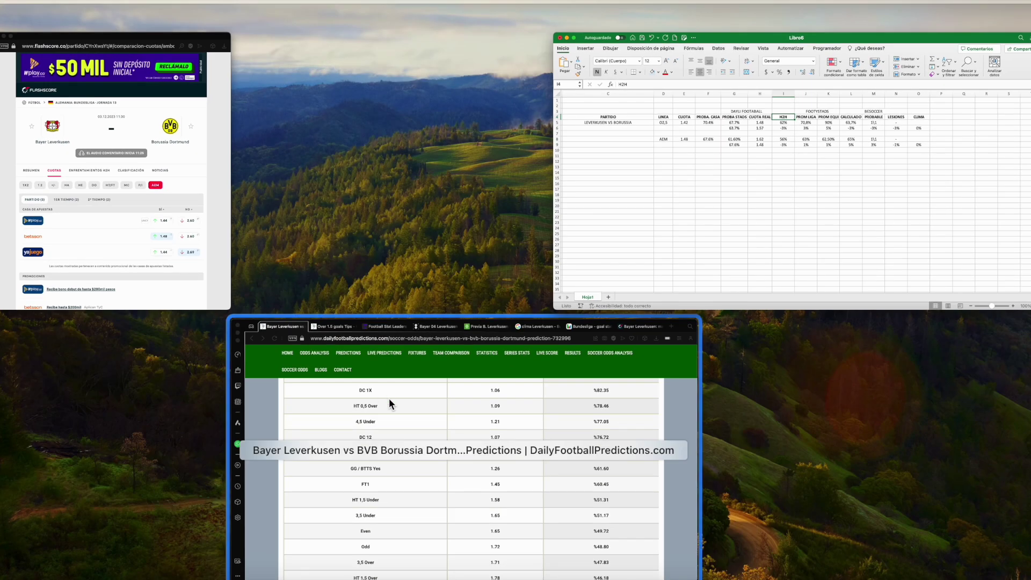
left_click(389, 403)
left_click(424, 10)
left_click(321, 10)
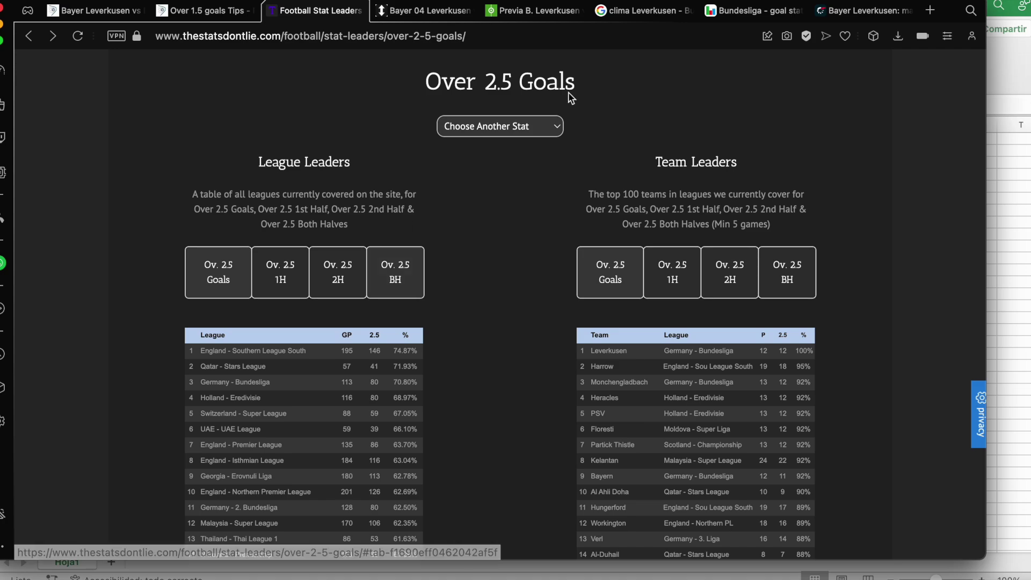
left_click(424, 10)
scroll(516, 343, "down", 10)
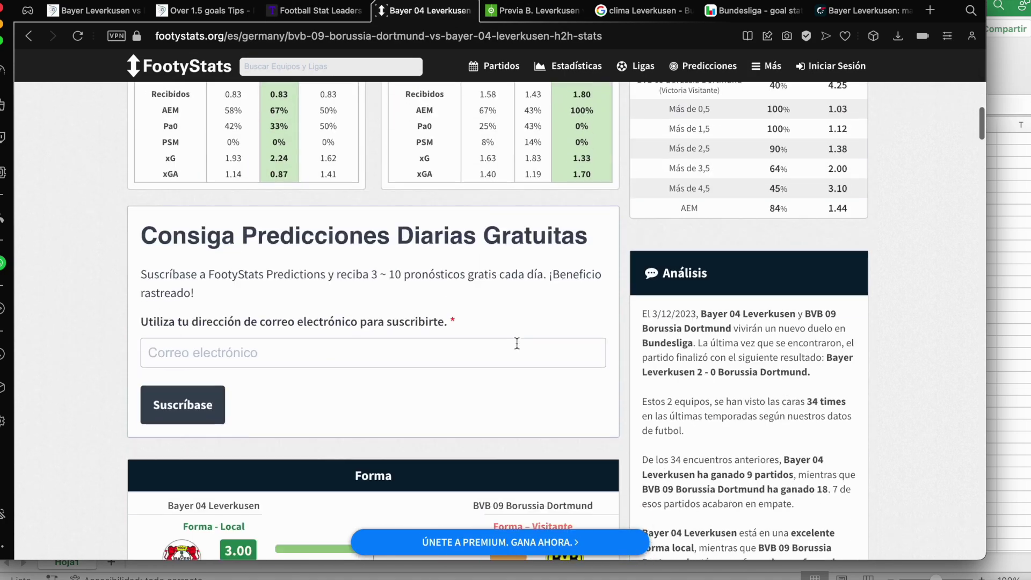
scroll(517, 343, "down", 15)
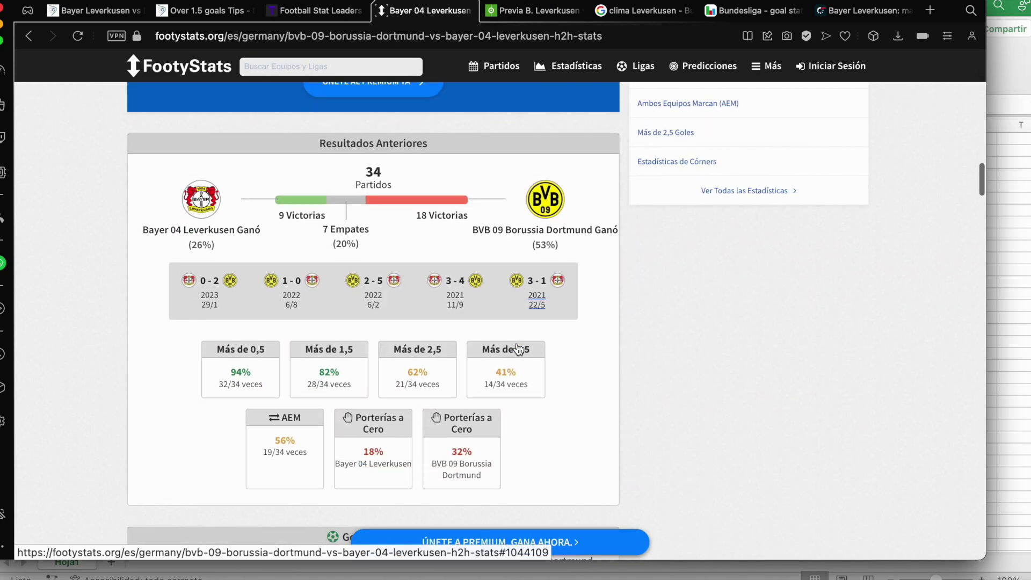
double_click(430, 374)
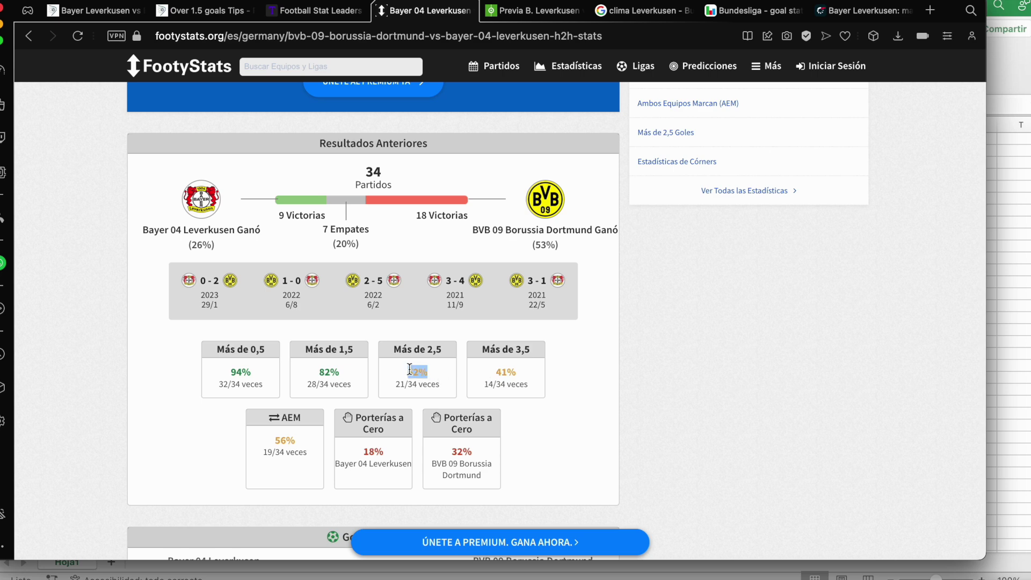
- Return to Excel and compare the O2,5 line's H2H percentage with FootyStats and with the adjustment beneath it
left_click(1019, 322)
left_click(485, 191)
key("ctrl+Up")
left_click(461, 443)
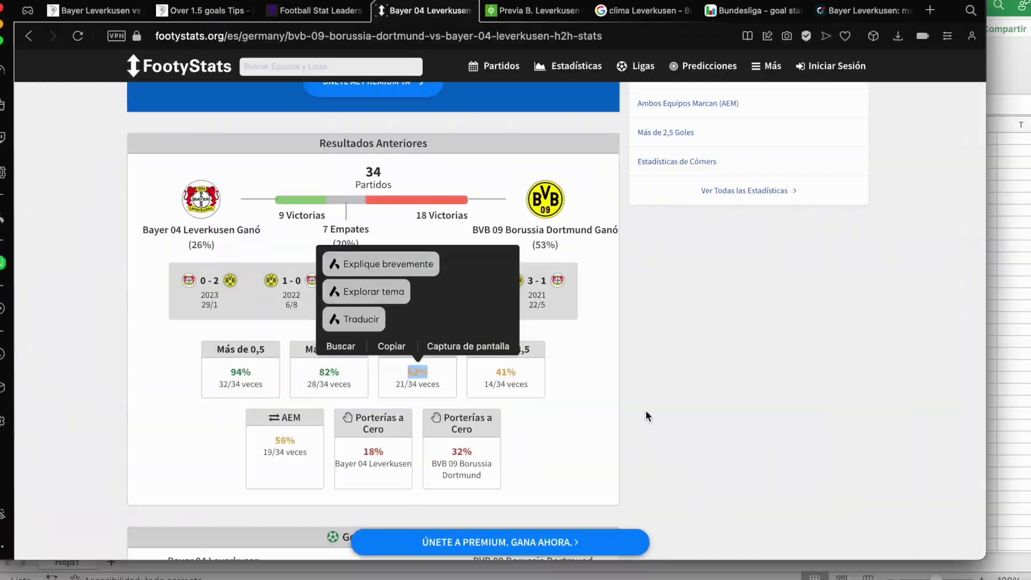
key("super+Tab")
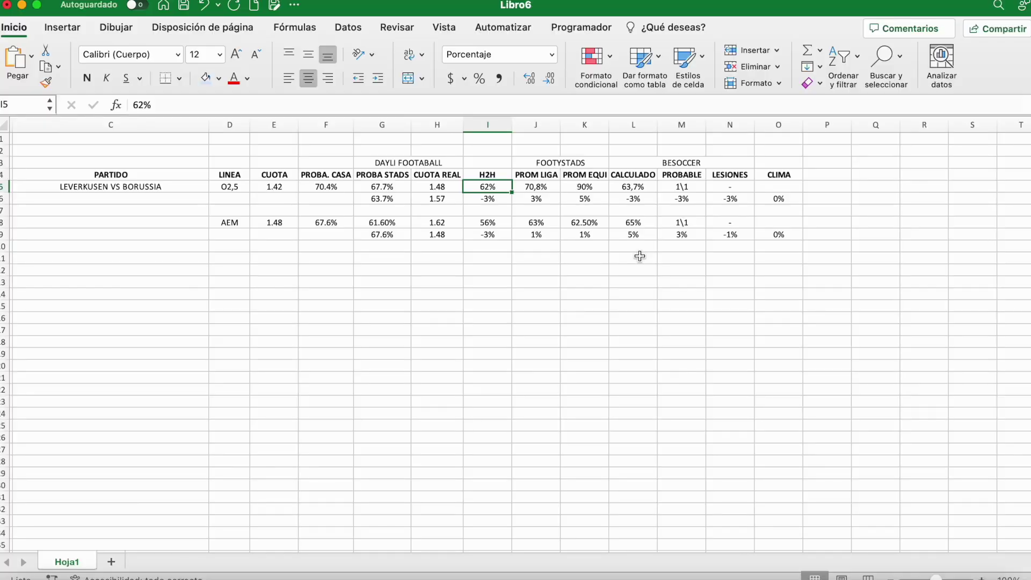
left_click(489, 197)
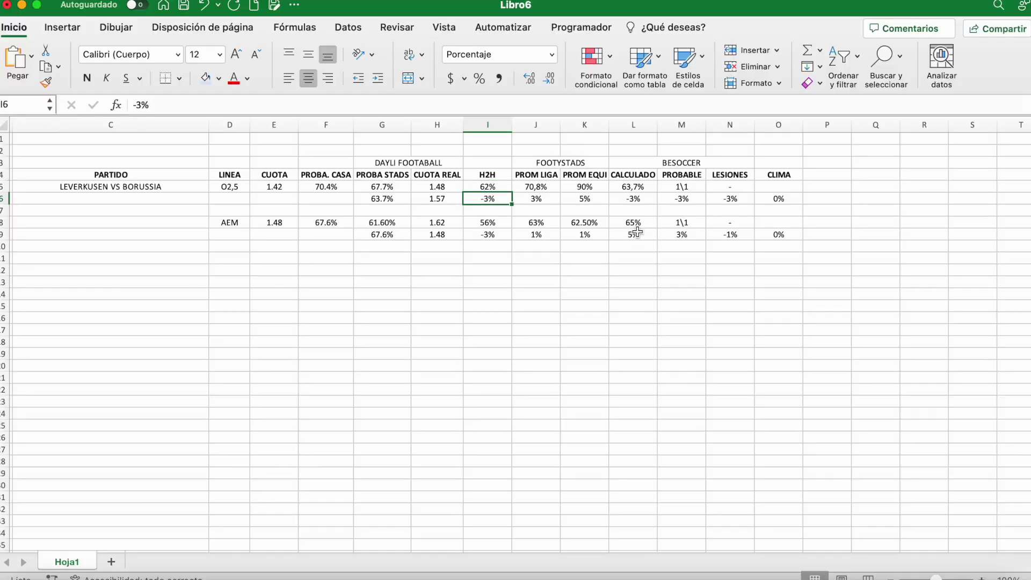
key("Up")
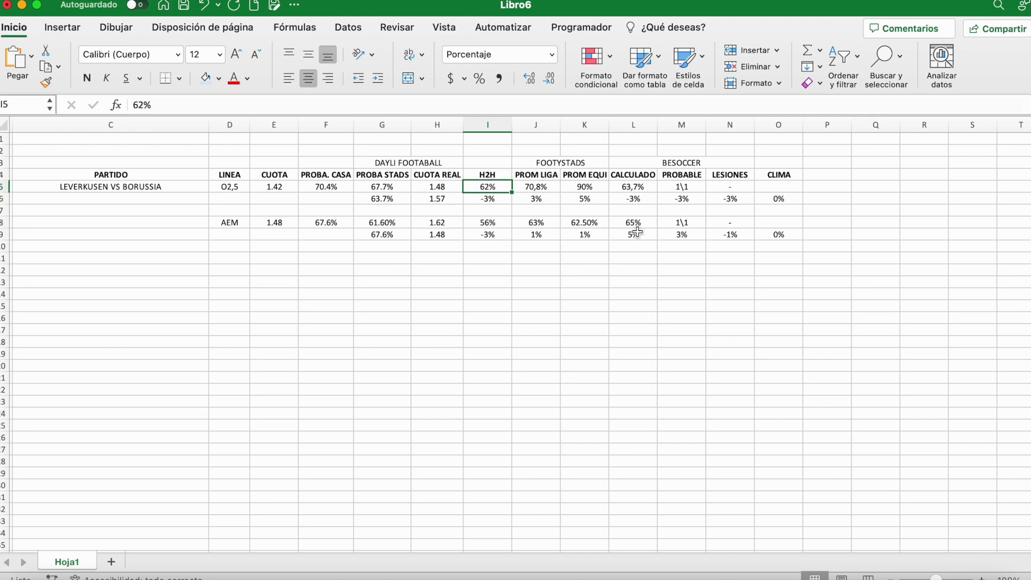
key("Down")
key("Up")
key("Down")
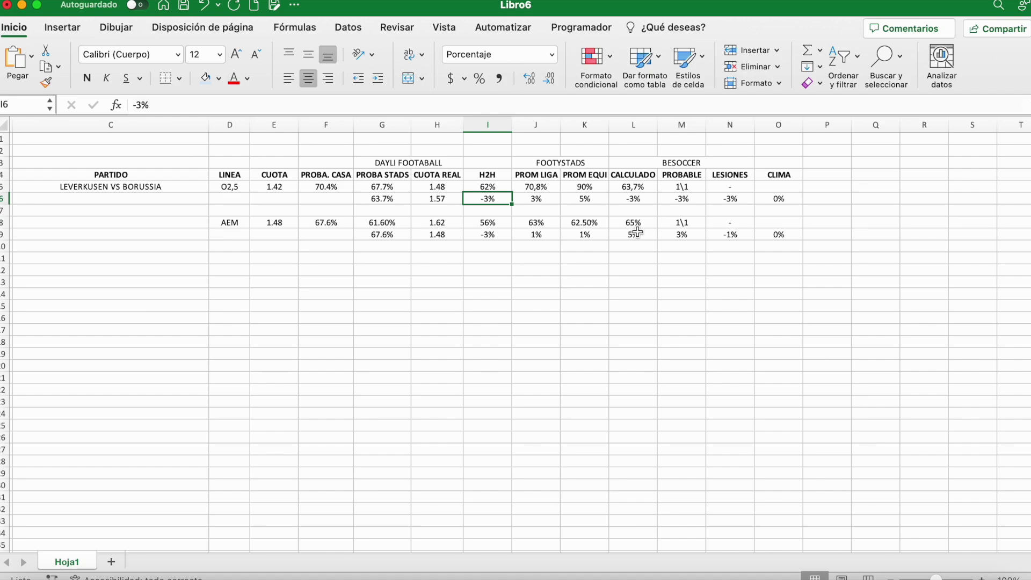
key("Up")
- Select PROM LIGA of the O2,5 line and highlight the league percentage under Más de 2,5 on FootyStats
key("Right")
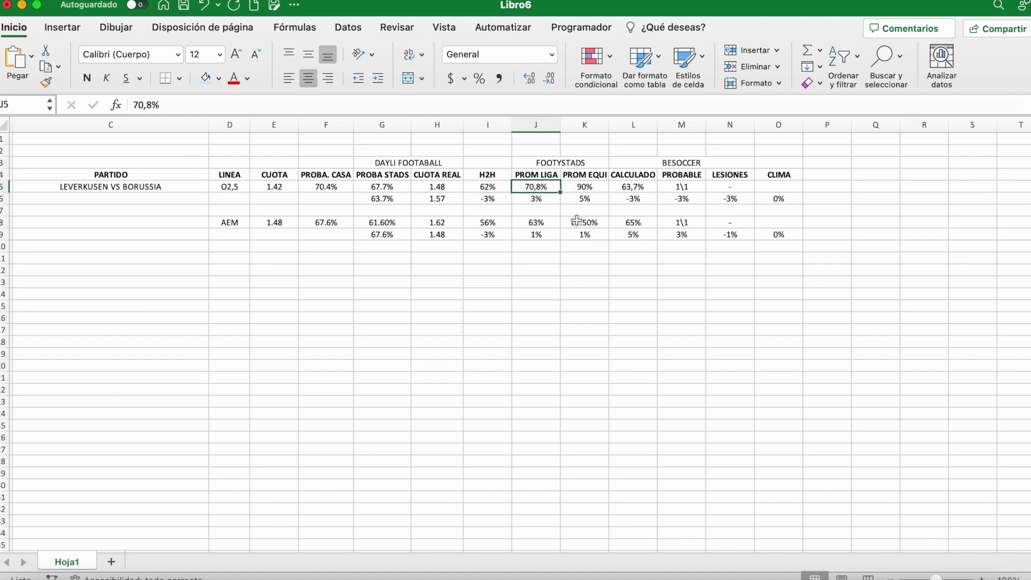
key("ctrl+Up")
left_click(375, 382)
scroll(375, 382, "up", 10)
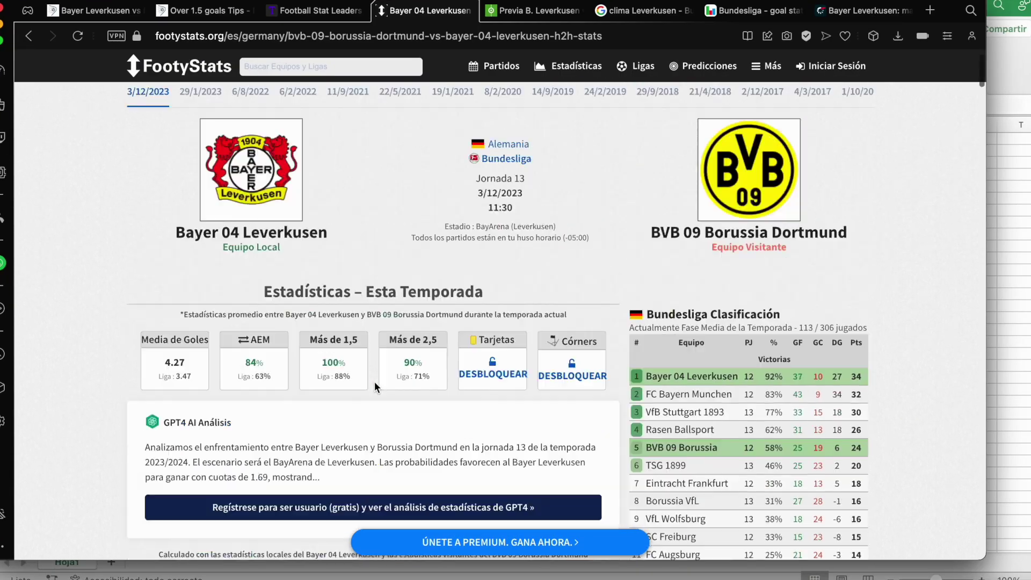
left_click_drag(430, 434, 418, 434)
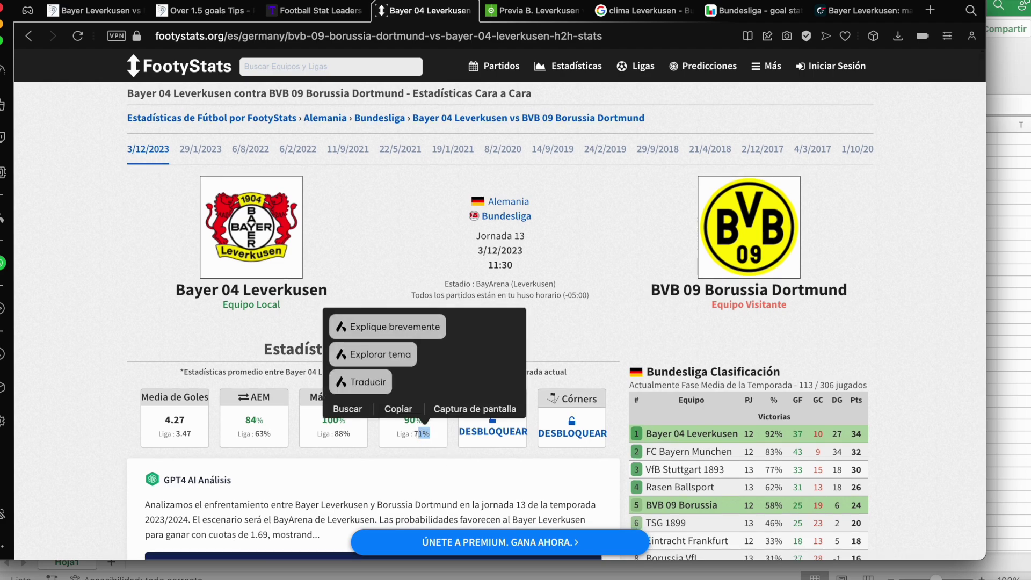
- Review the PROM LIGA value in Excel and check it against the Bundesliga league average for 2.5+ goals on SoccerSTATS
left_click(1012, 380)
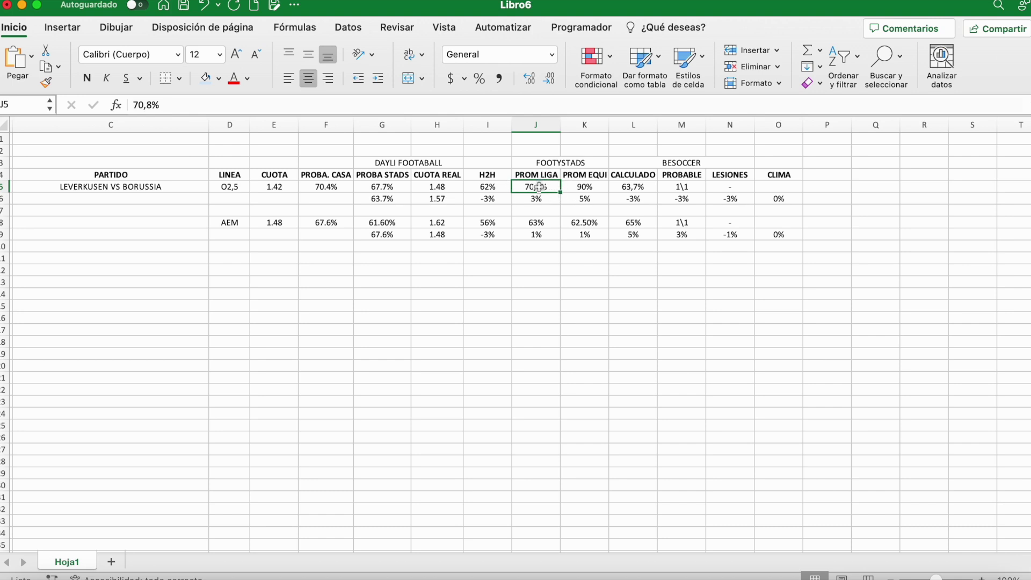
key("ctrl+Up")
left_click(426, 364)
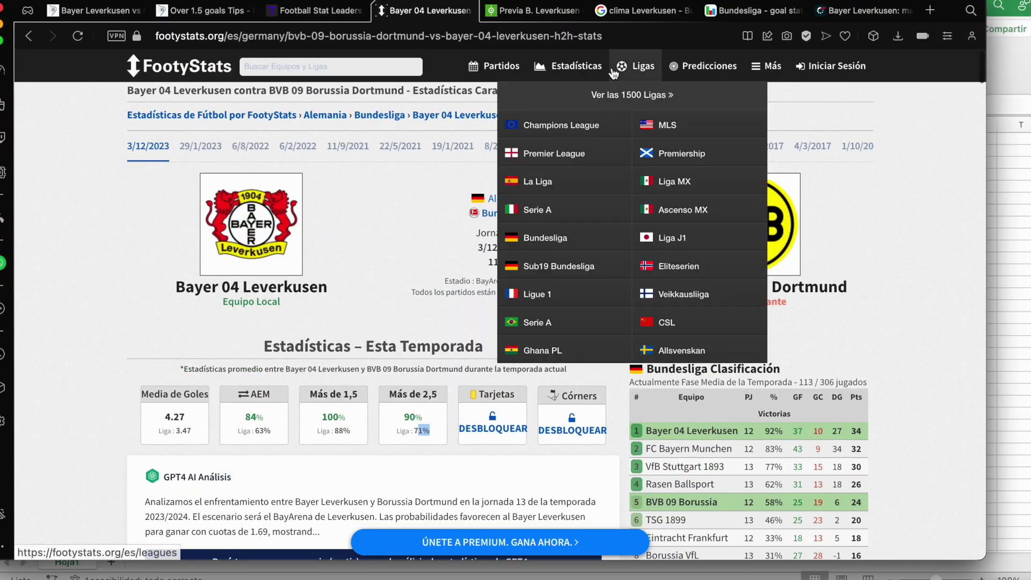
left_click(720, 18)
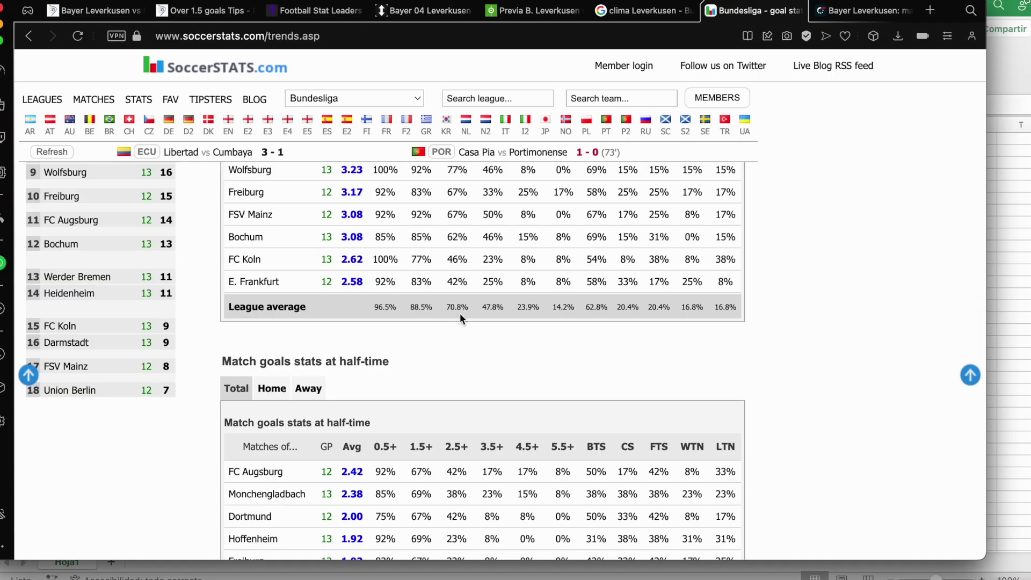
- Select PROM EQUI of the O2,5 line in Excel and highlight the two teams' Más de 2,5 average on FootyStats
key("super+Tab")
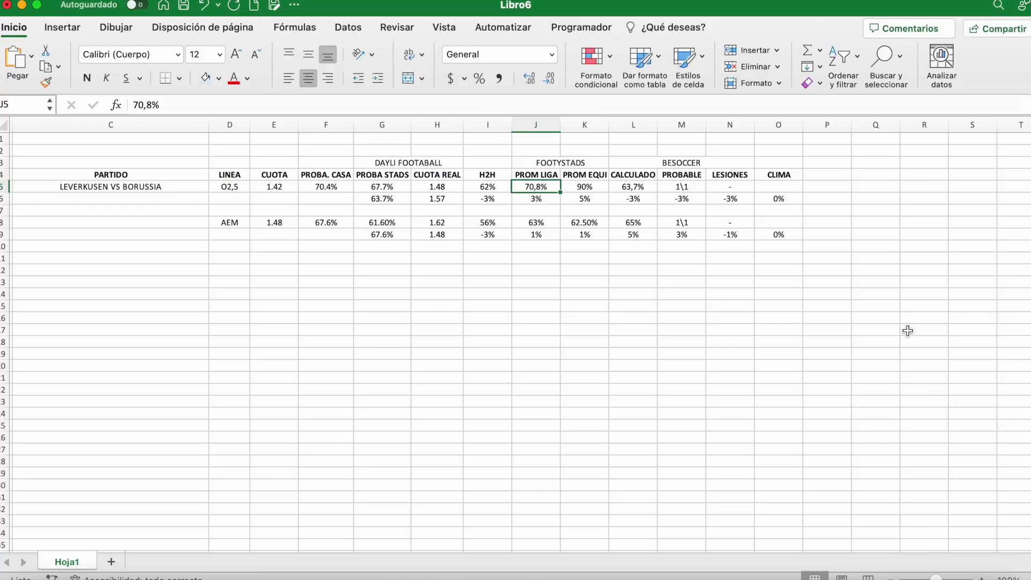
left_click(576, 188)
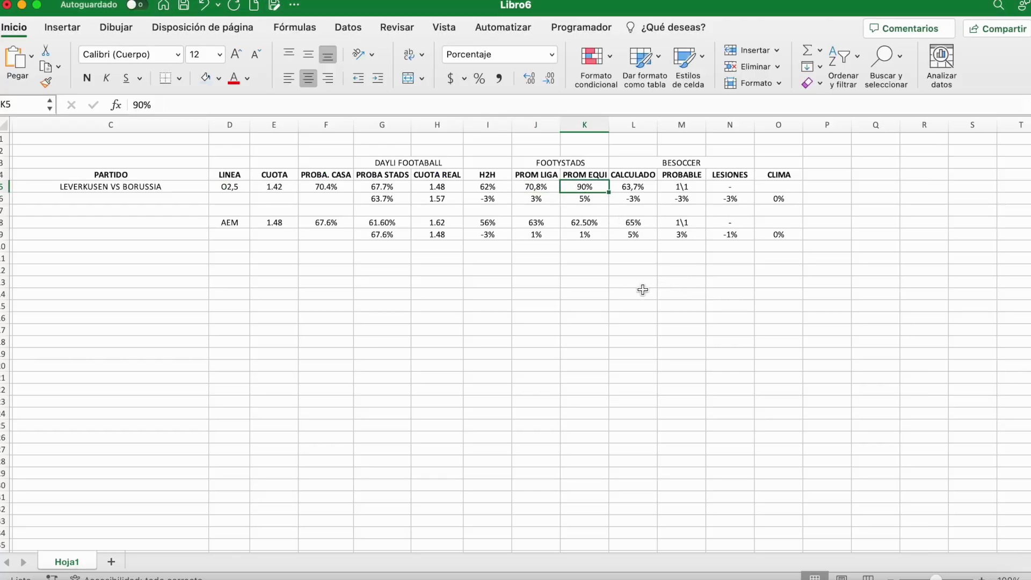
key("ctrl+Up")
left_click(389, 456)
key("ctrl+Up")
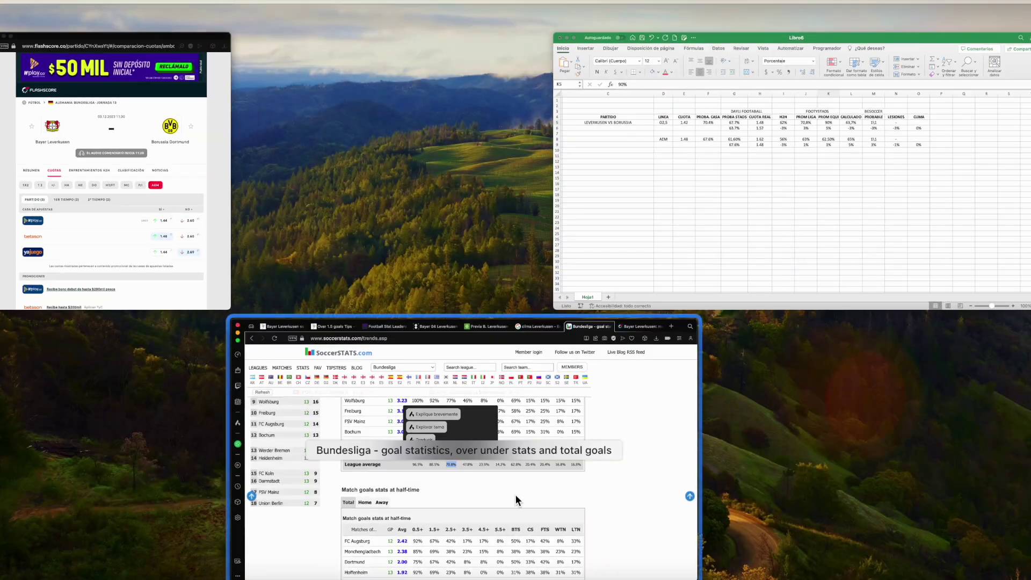
left_click(514, 494)
left_click(301, 10)
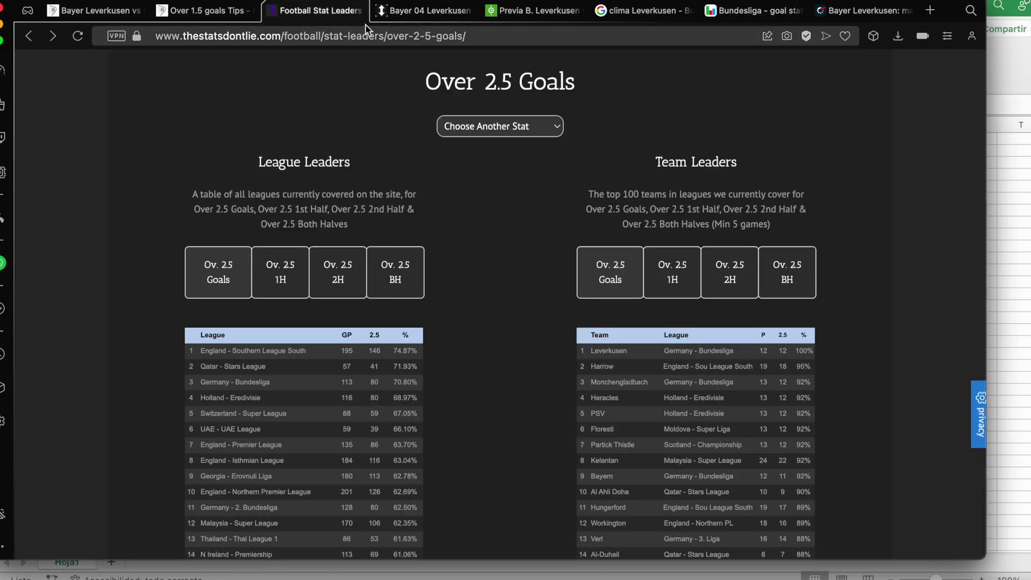
left_click(428, 9)
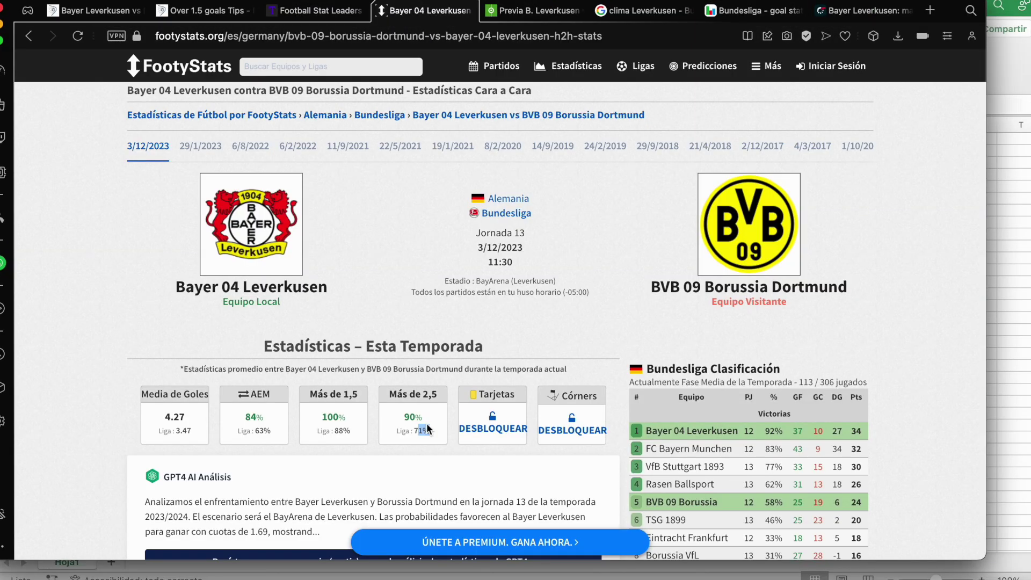
left_click_drag(427, 417, 397, 417)
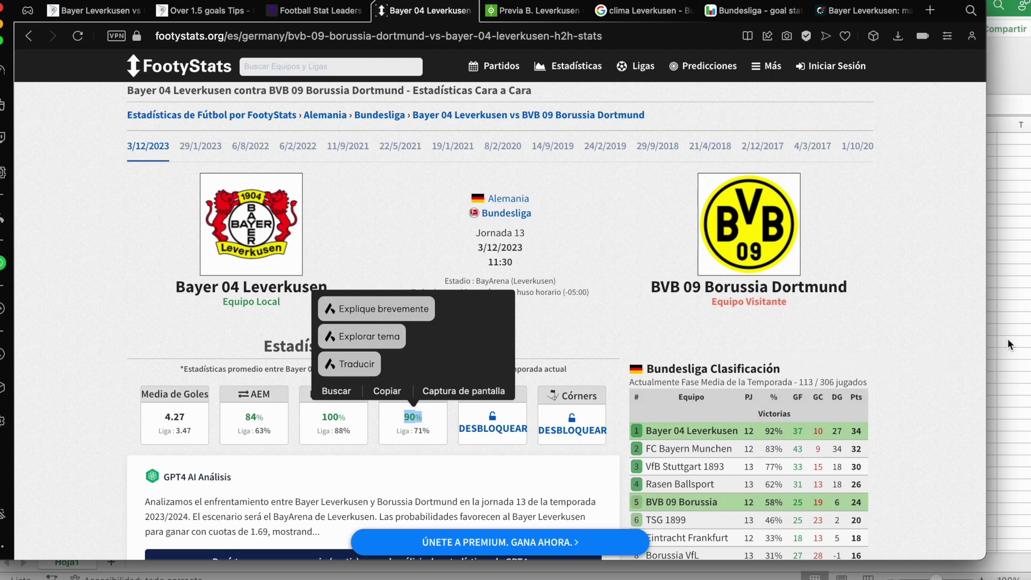
- Select the adjustment under PROM LIGA in Excel and check the Over 2.5 Goals league and team leaders on The Stats Don't Lie
left_click(1008, 344)
left_click(535, 196)
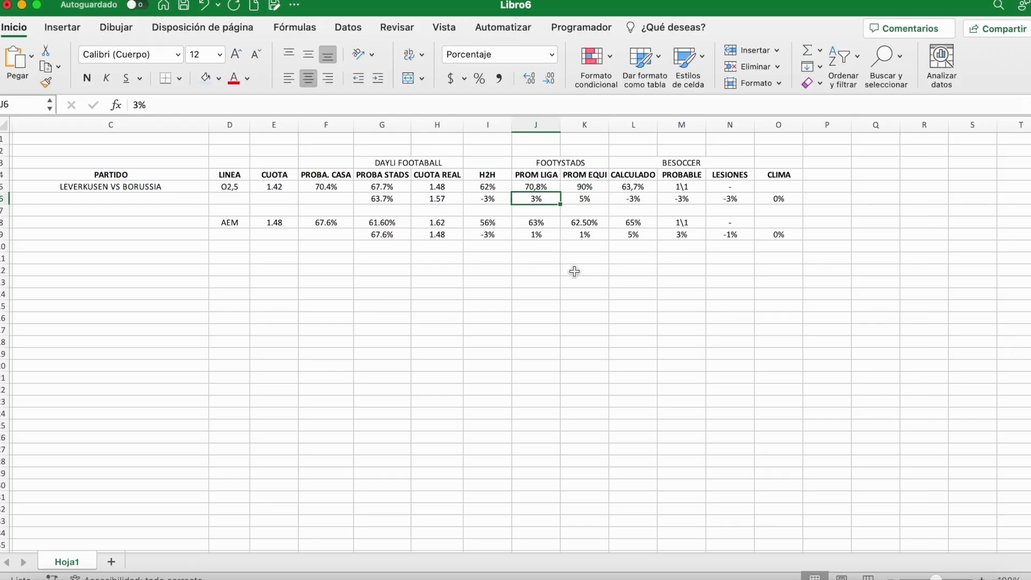
key("ctrl+Up")
left_click(433, 458)
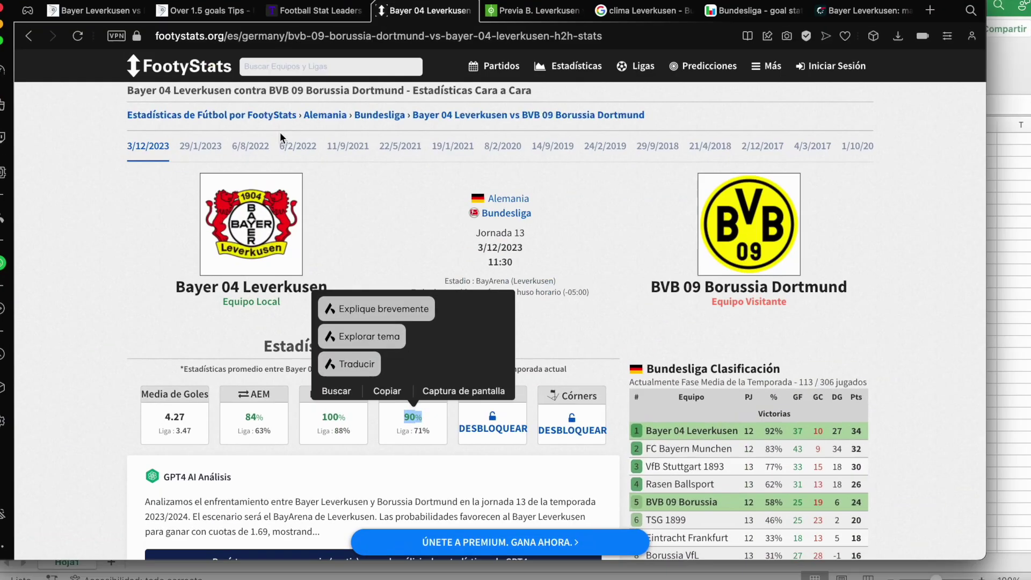
left_click(320, 10)
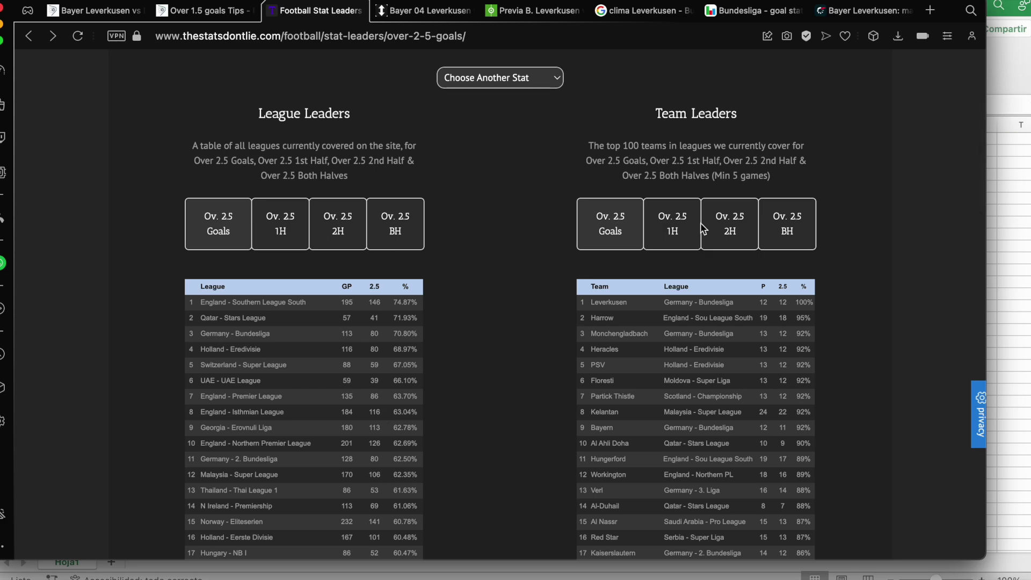
- Return to Excel and compare PROM LIGA and PROM EQUI of the O2,5 line with the PROM EQUI adjustment beneath
left_click(1027, 253)
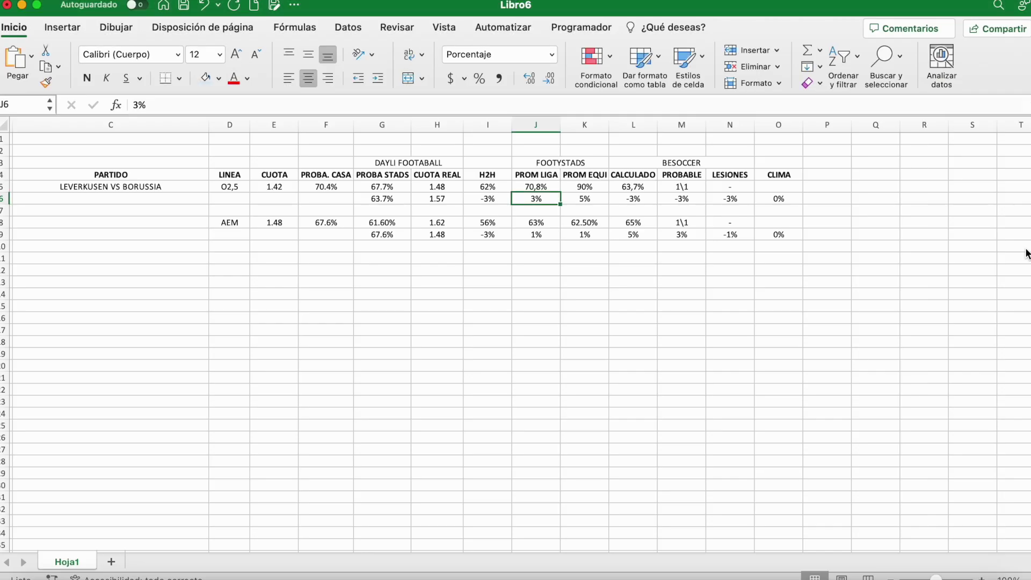
key("Right")
key("Up")
key("Left")
key("Right")
key("Down")
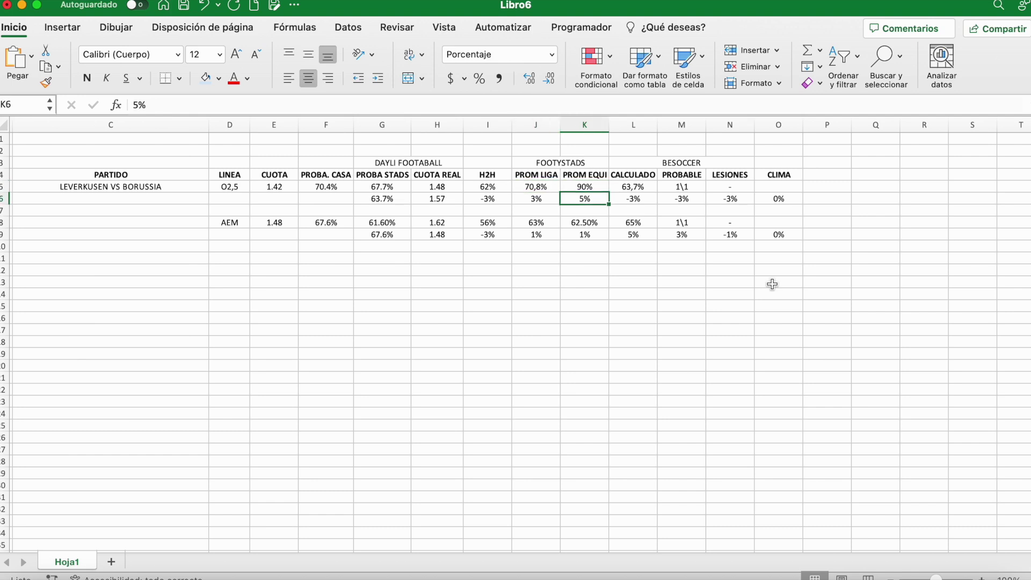
key("Up")
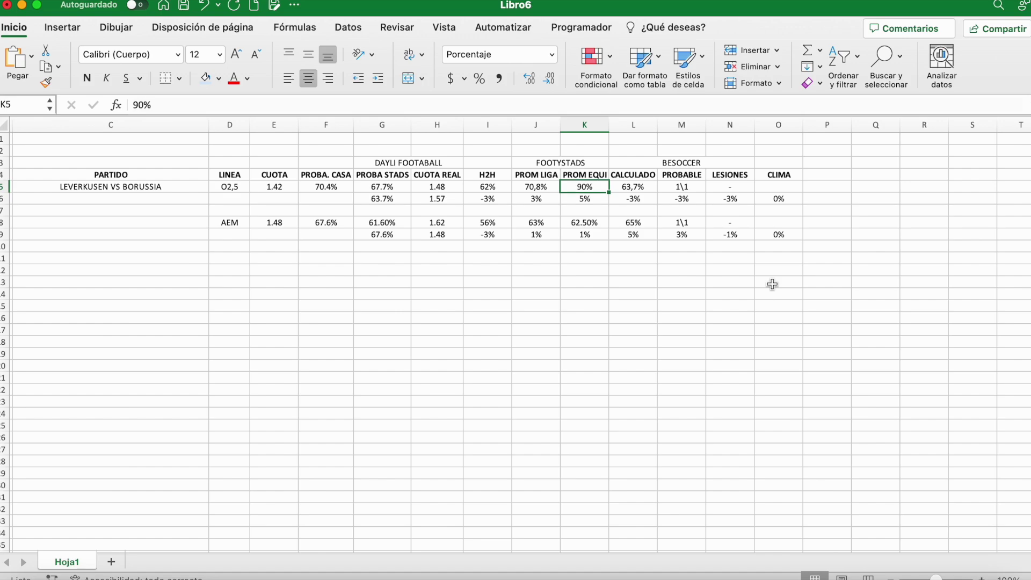
- Select CALCULADO of the O2,5 line in Excel and examine the exact-result probabilities in BeSoccer's Leverkusen vs Dortmund match analysis
key("Right")
key("Up")
key("Down")
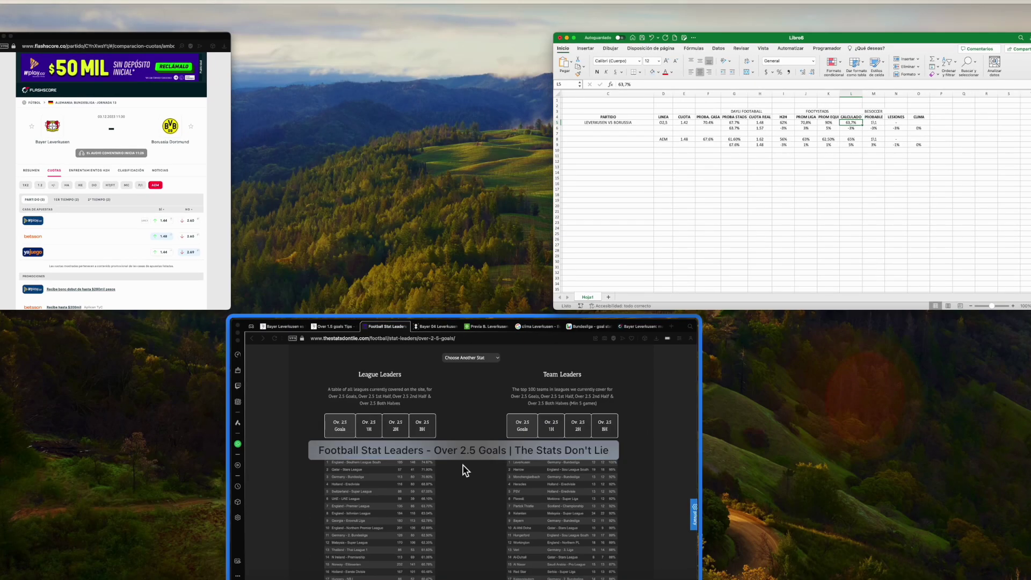
left_click(463, 469)
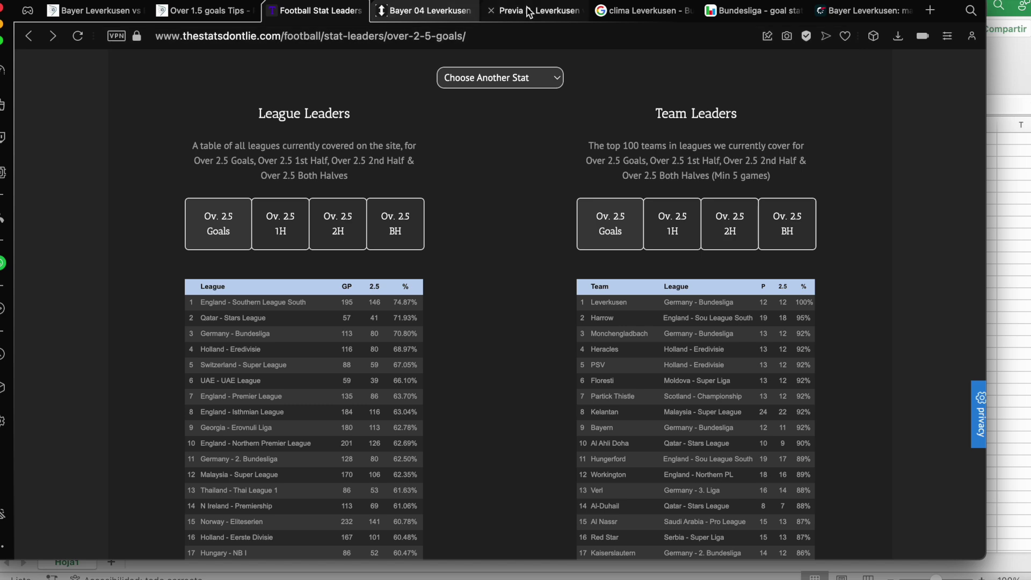
left_click(547, 14)
scroll(649, 327, "down", 2)
left_click(579, 144)
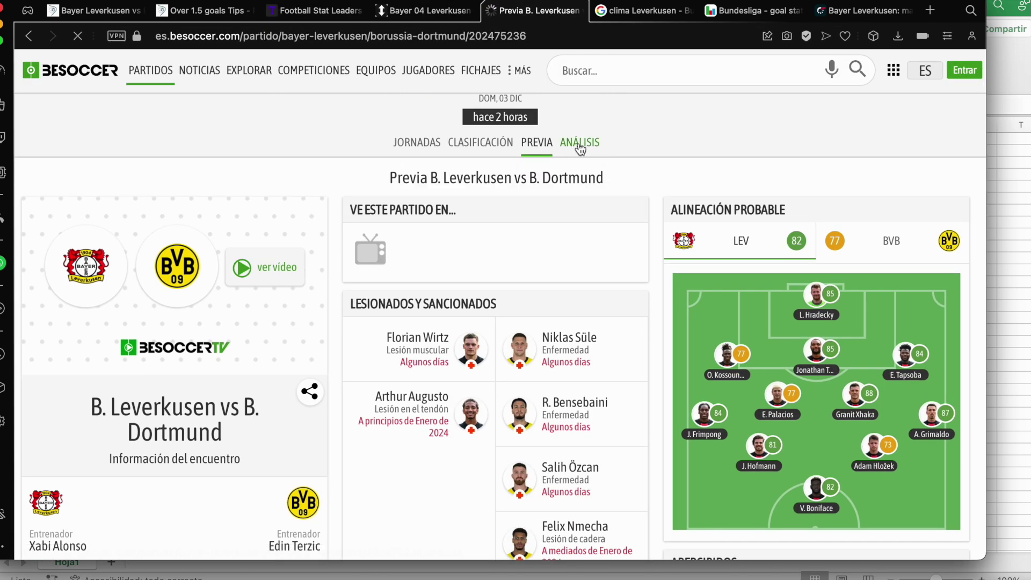
scroll(374, 343, "down", 3)
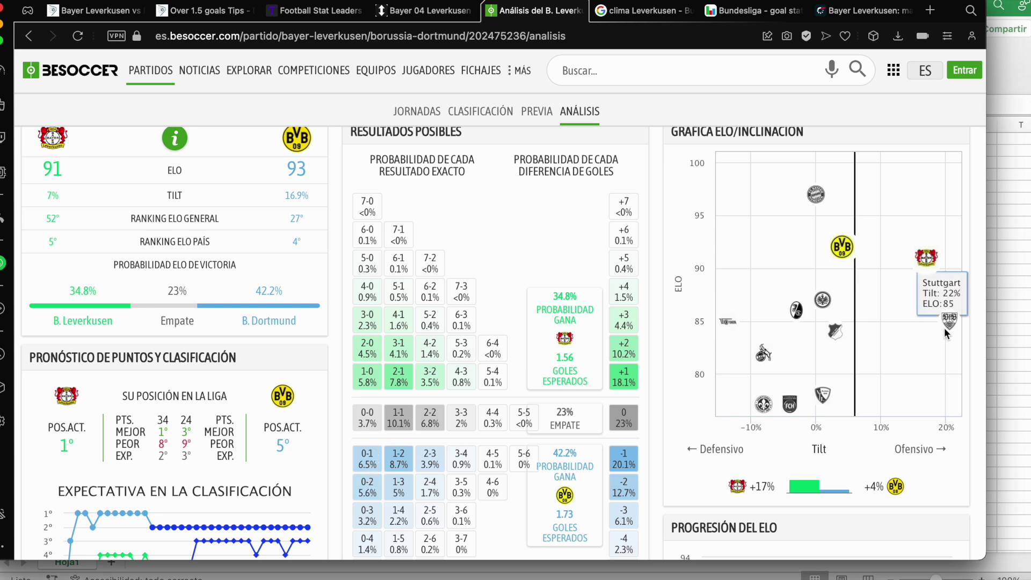
- Return to Excel and compare PROBA STADS with CALCULADO of the O2,5 line and the CALCULADO adjustment beneath
left_click(1012, 352)
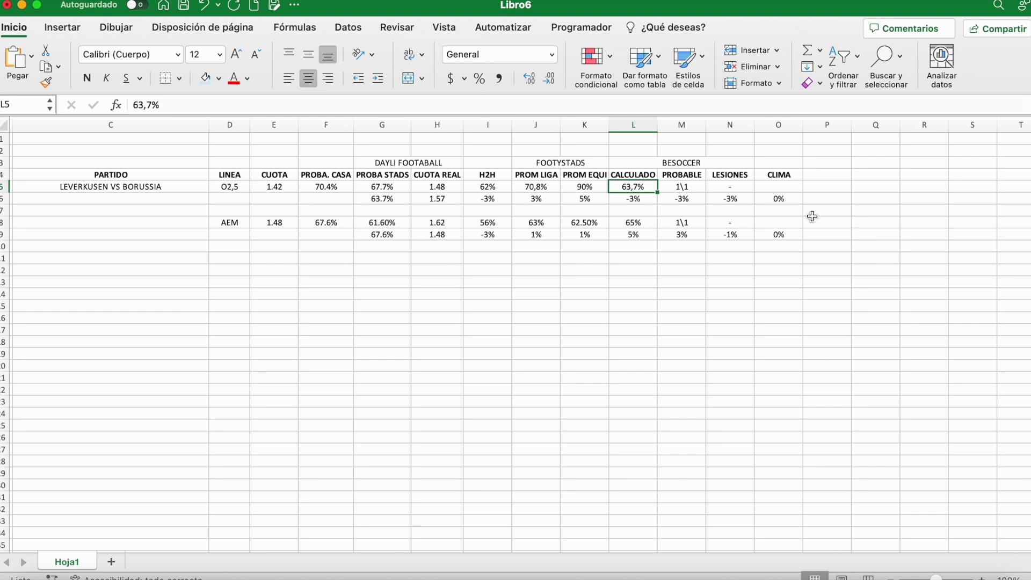
left_click(385, 188)
left_click(630, 187)
left_click(631, 199)
- Check PROBABLE of the O2,5 line against BeSoccer's exact-result probabilities and review its adjustment in Excel
left_click(684, 188)
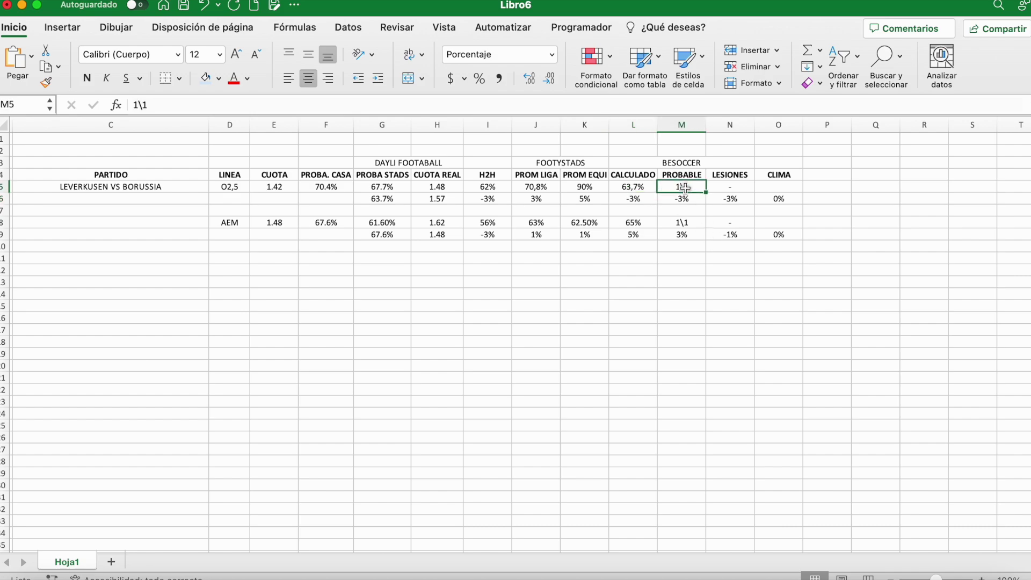
key("ctrl+Up")
left_click(553, 433)
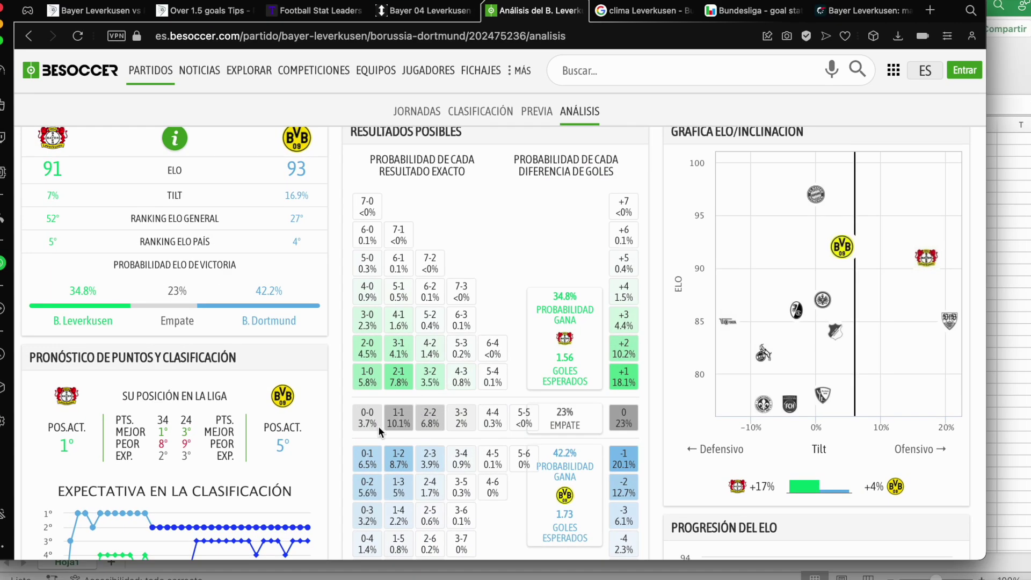
left_click(1012, 261)
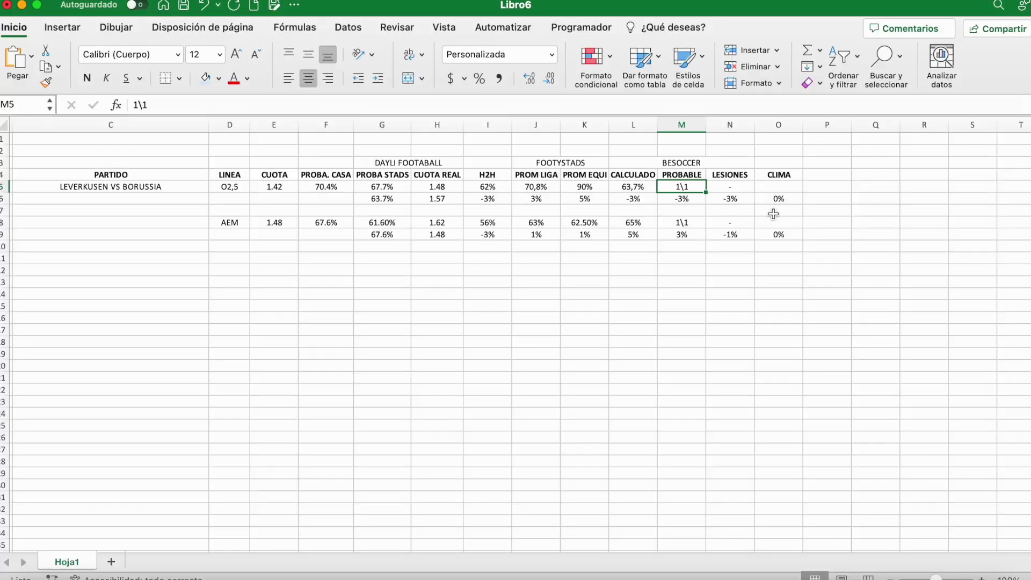
left_click(688, 197)
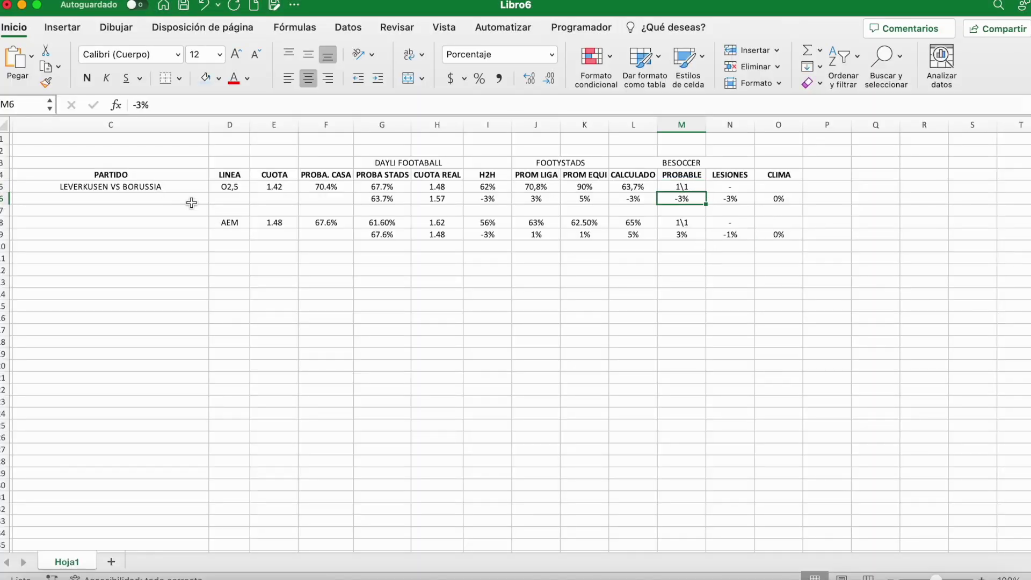
- Review the LESIONES entry of the O2,5 line and the LESIONES and CLIMA adjustments beneath
left_click(726, 186)
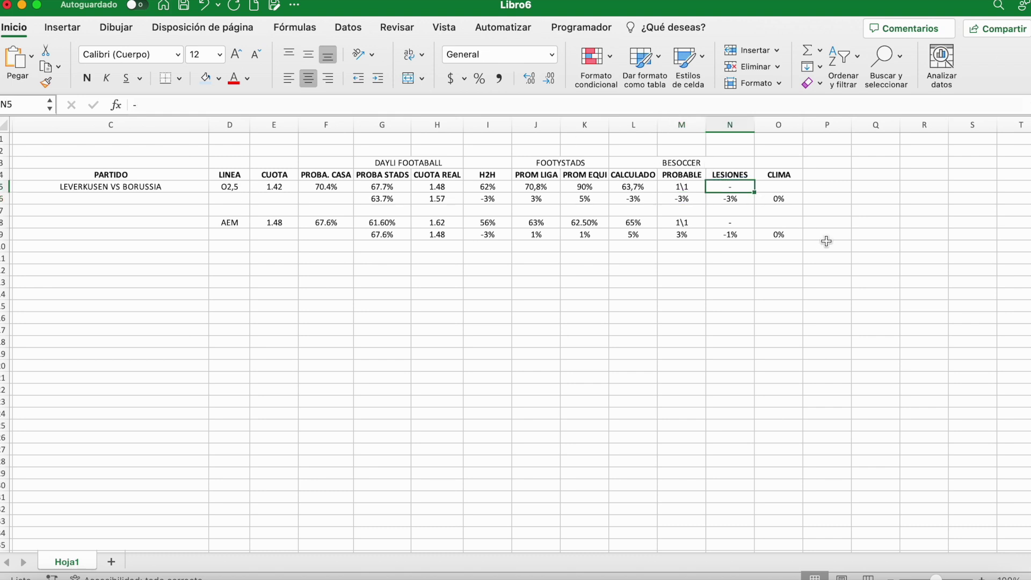
key("Down")
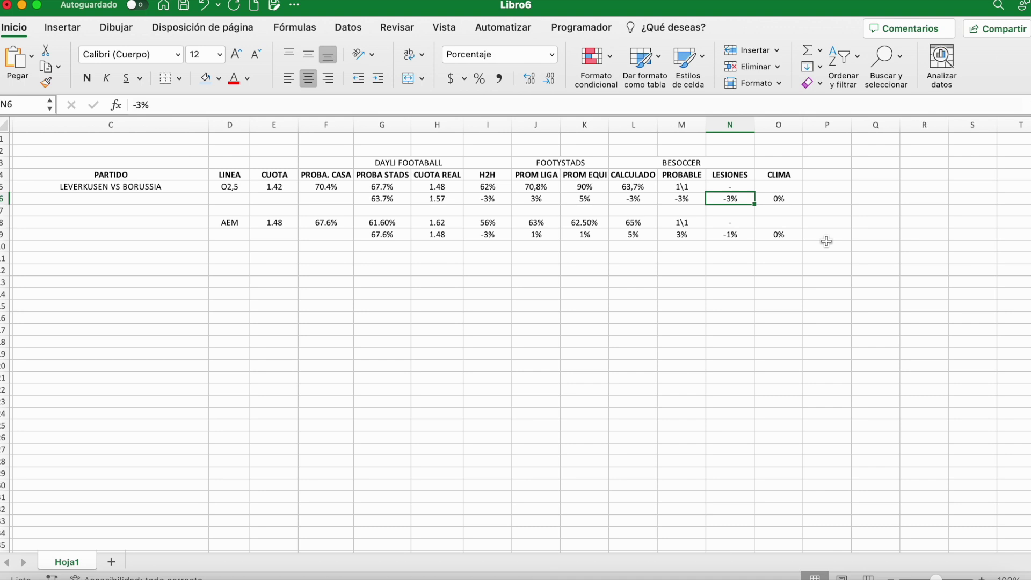
key("Right")
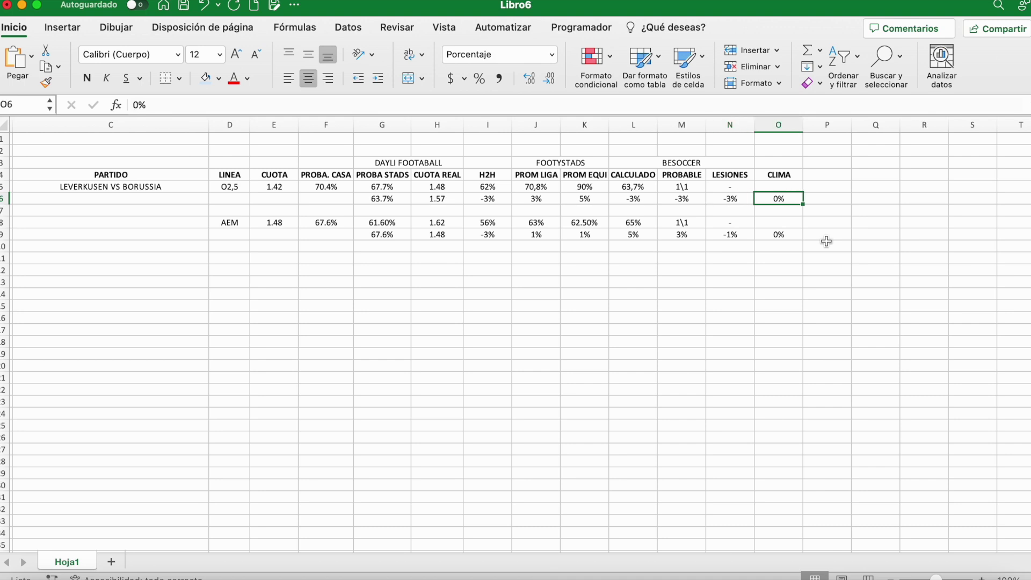
- Inspect the adjusted PROBA STADS formula of the O2,5 line alongside the original probability and the adjustments from H2H to CLIMA
left_click(395, 200)
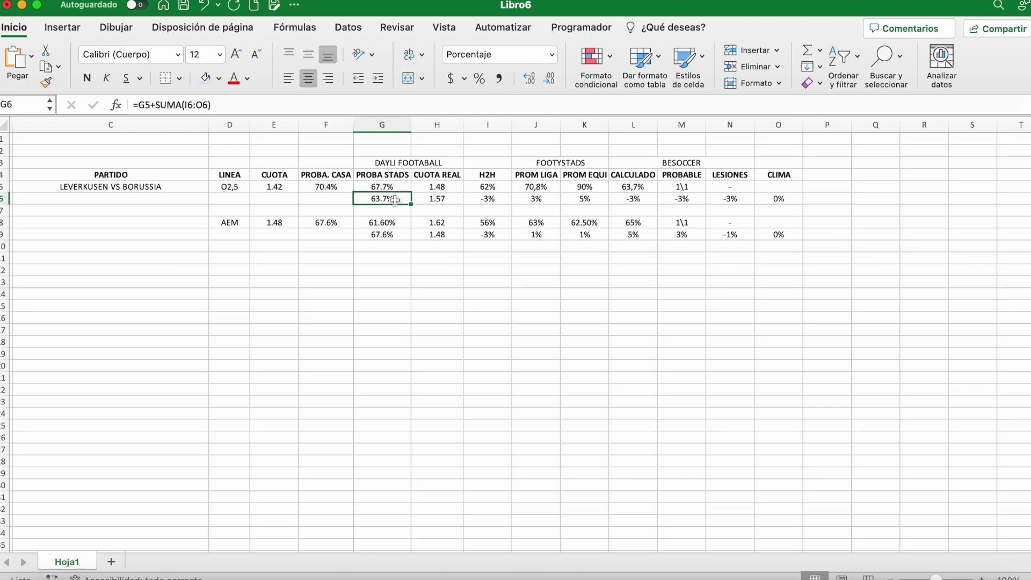
left_click(389, 189)
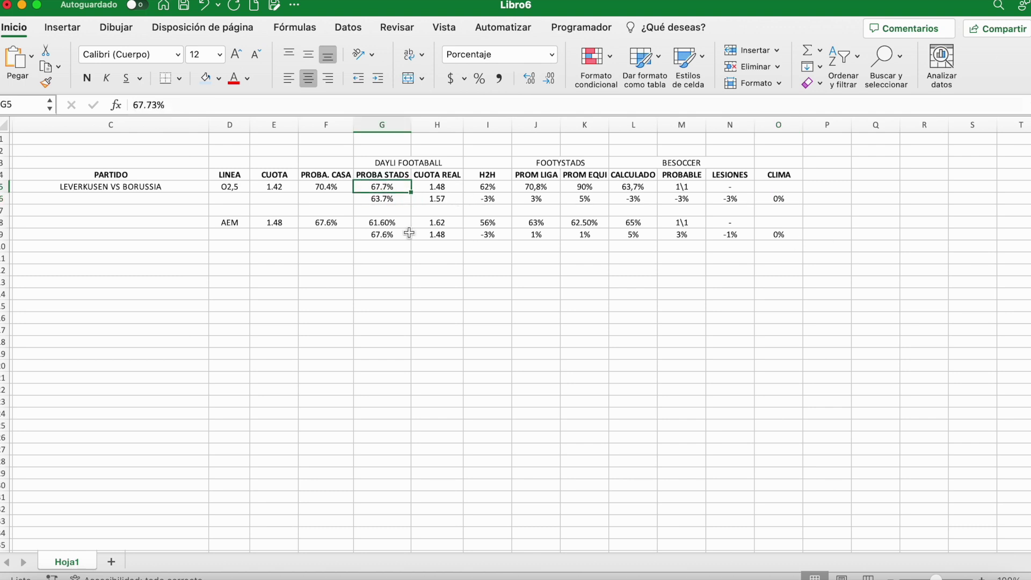
left_click(383, 199)
left_click_drag(486, 199, 779, 200)
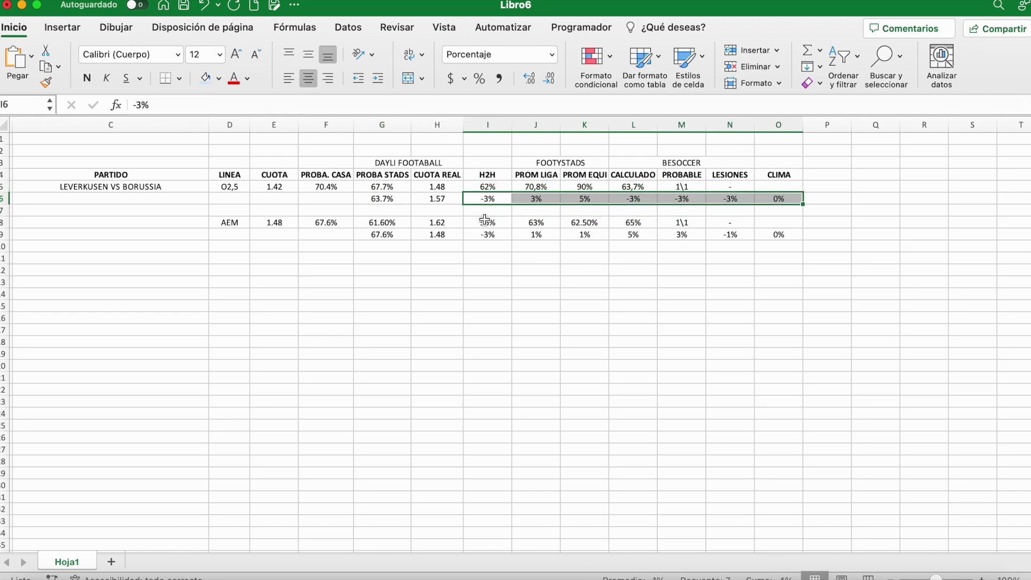
left_click(395, 200)
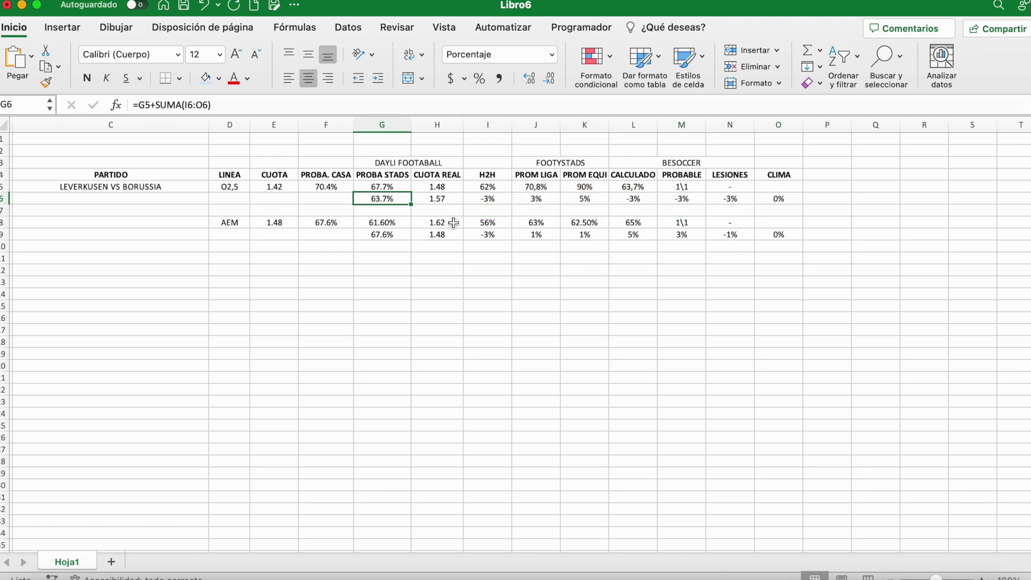
- Compare the adjusted CUOTA REAL of the O2,5 line with the bookmaker's CUOTA
left_click(443, 199)
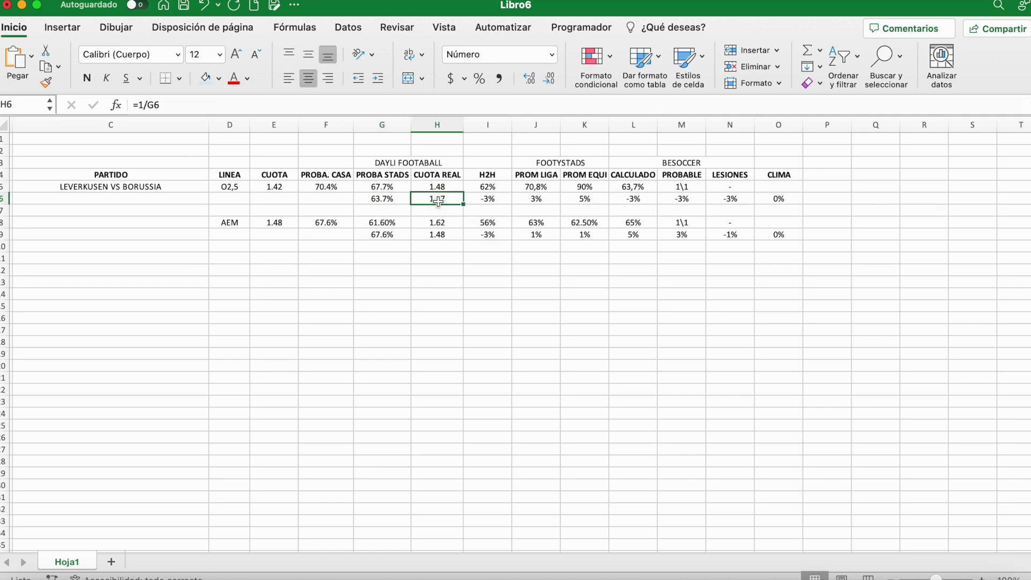
left_click(288, 188)
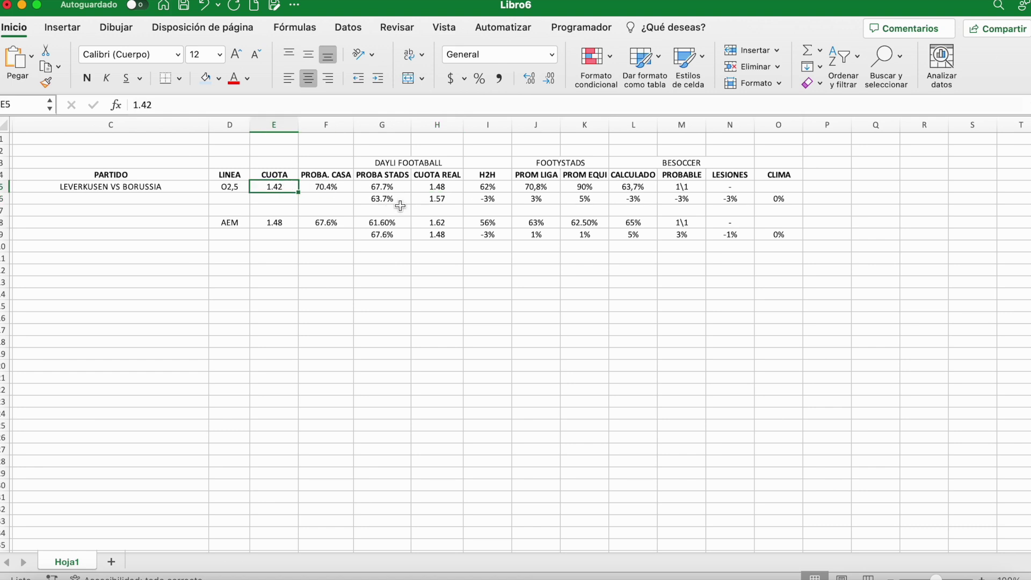
left_click(437, 200)
left_click(282, 184)
left_click(437, 200)
left_click(278, 186)
left_click(451, 199)
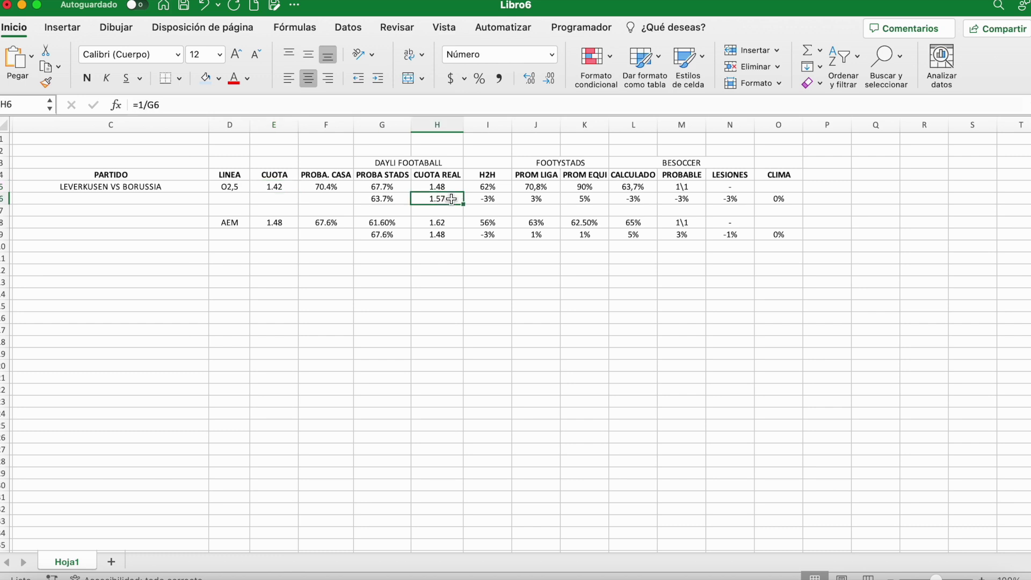
- Compare CUOTA and PROBA. CASA of the O2,5 line with the adjusted CUOTA REAL and PROBA STADS
left_click(400, 198)
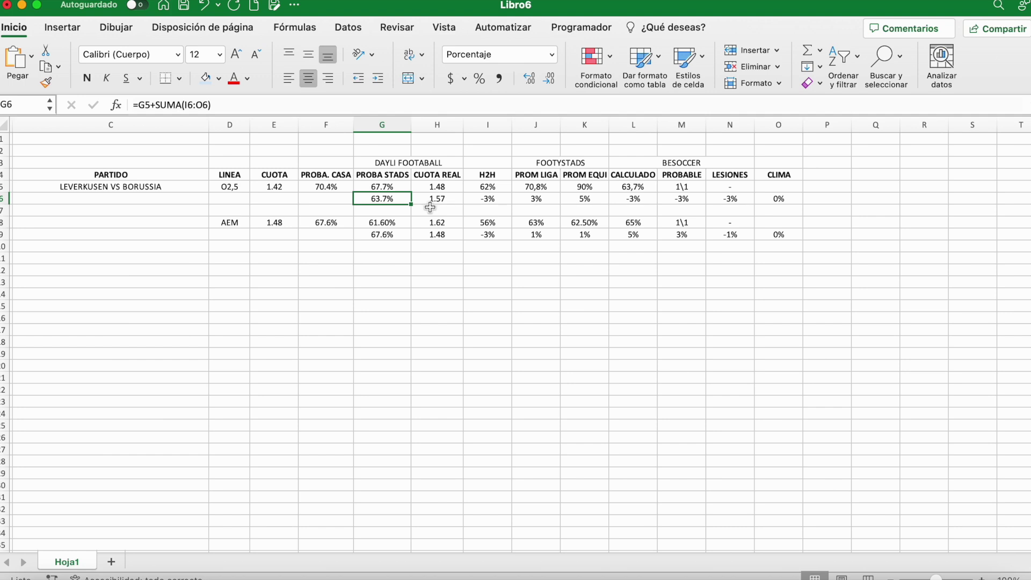
left_click(288, 187)
left_click(438, 203)
left_click(291, 187)
left_click(429, 197)
left_click(289, 188)
left_click(337, 188)
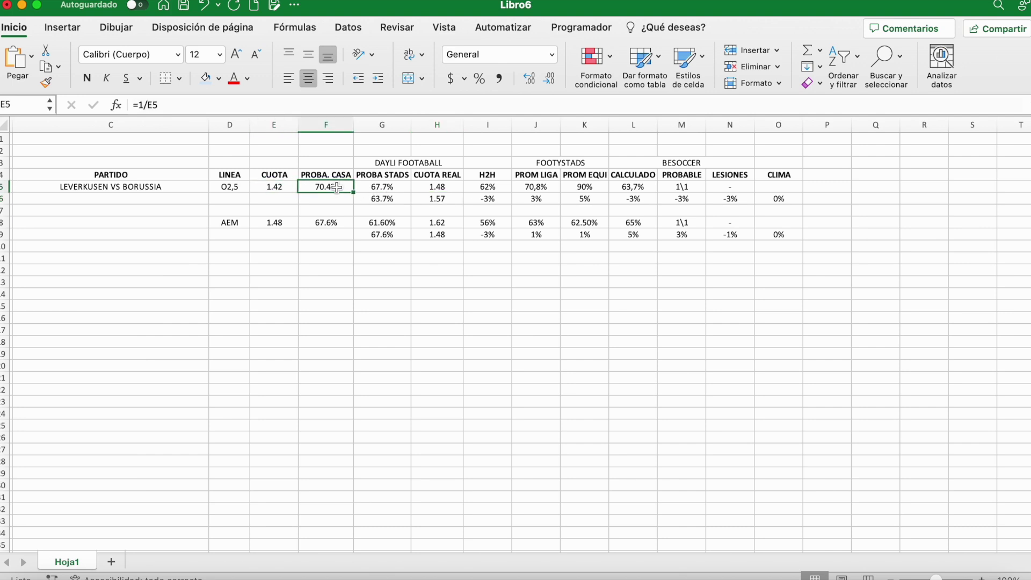
left_click(397, 200)
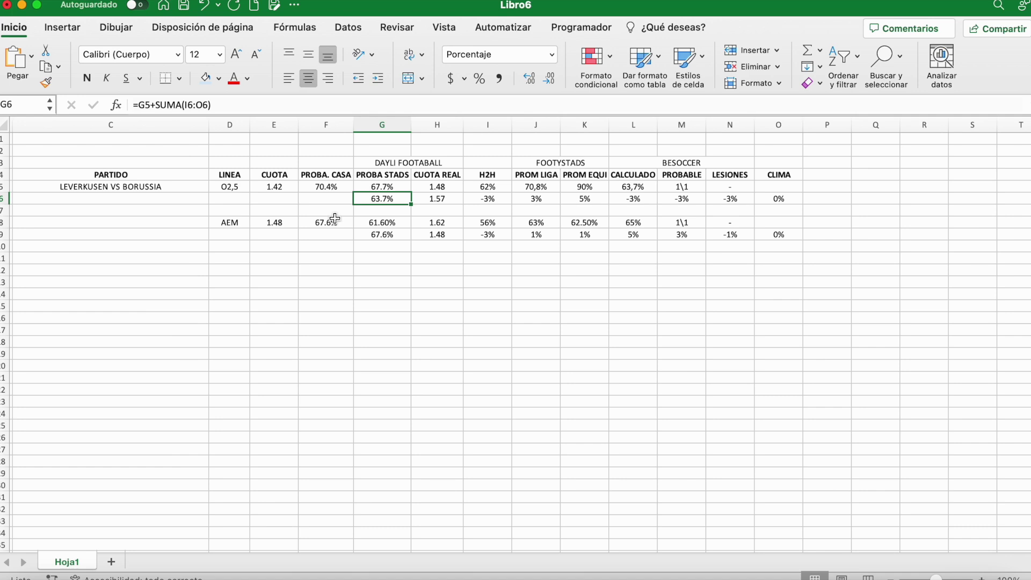
- Review the original and adjusted PROBA STADS of the O2,5 line together with the adjusted CUOTA REAL
key("Right")
key("Left")
key("Up")
key("Down")
key("Right")
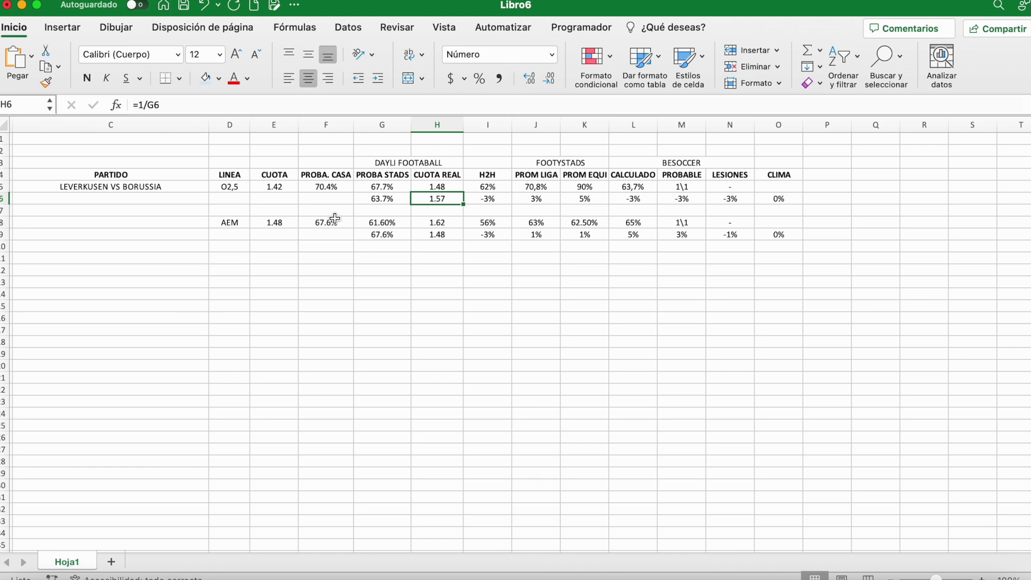
key("Left")
key("Left")
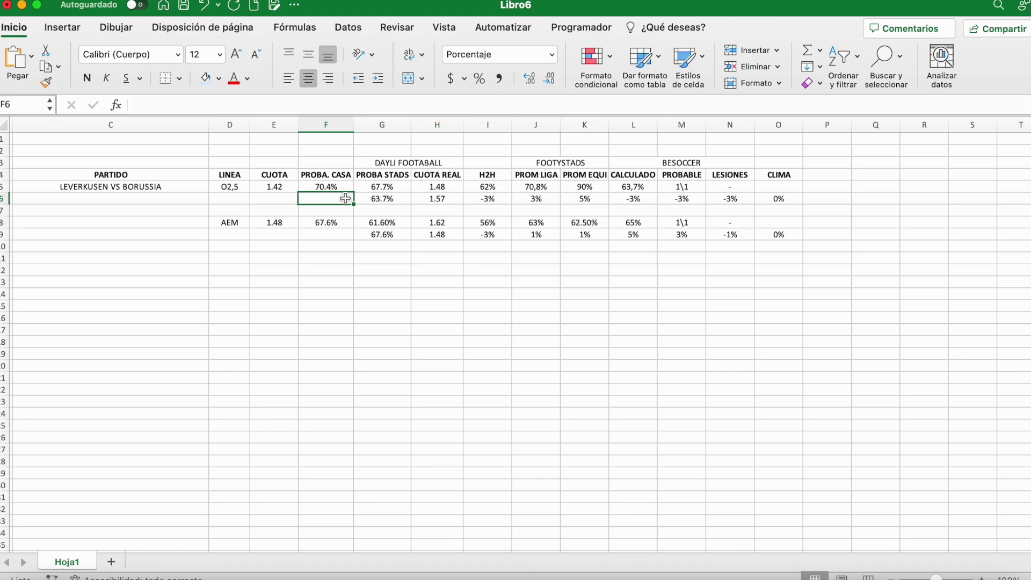
key("Right")
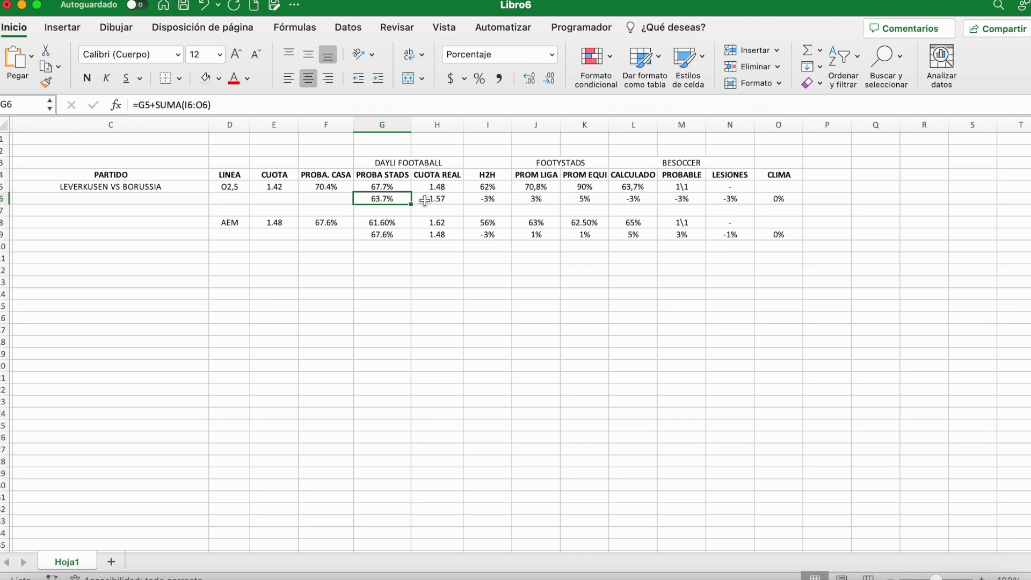
- Review the O2,5 line entry and weigh its CUOTA once more against the adjusted CUOTA REAL
left_click(242, 184)
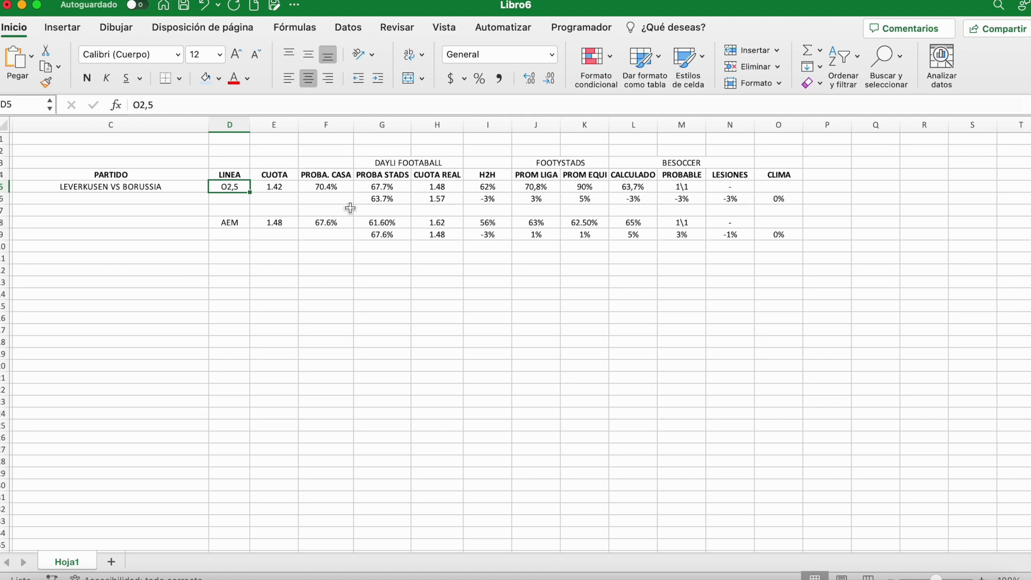
left_click(291, 187)
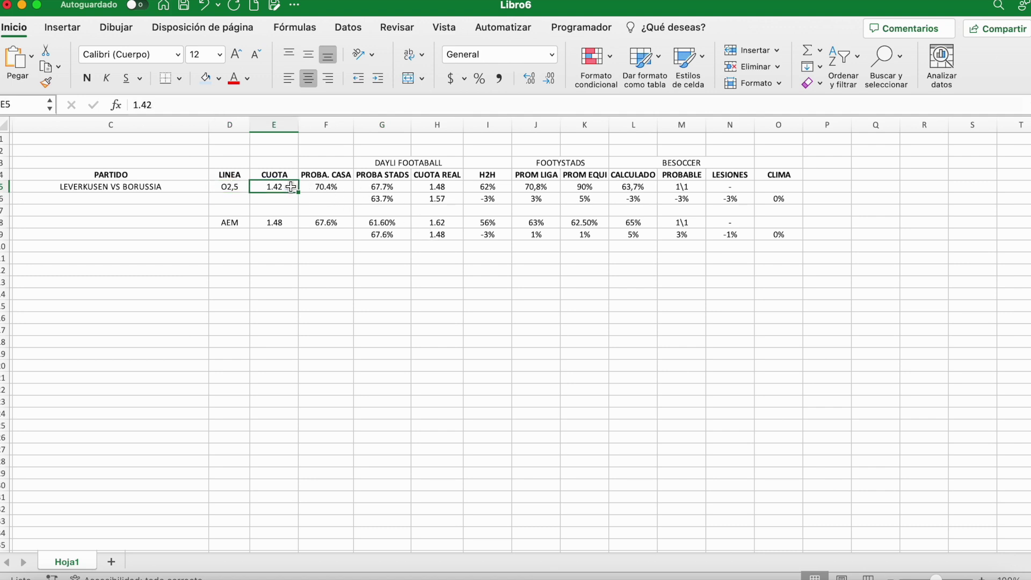
left_click(434, 199)
left_click(277, 176)
left_click(279, 188)
- Review CUOTA, PROBA. CASA and PROBA STADS of the AEM line and compare its CUOTA with CUOTA REAL
left_click(231, 223)
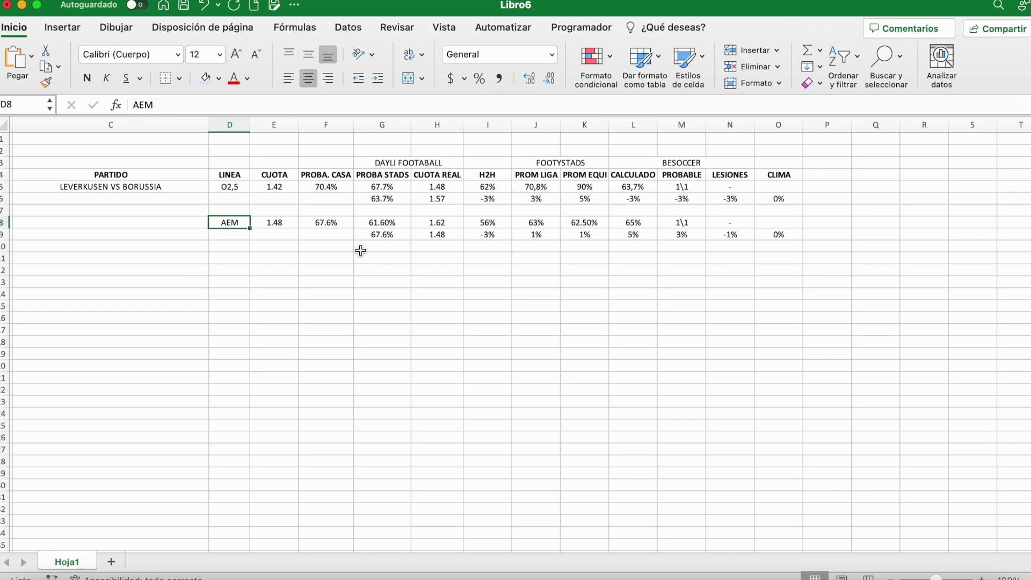
key("Right")
key("Right")
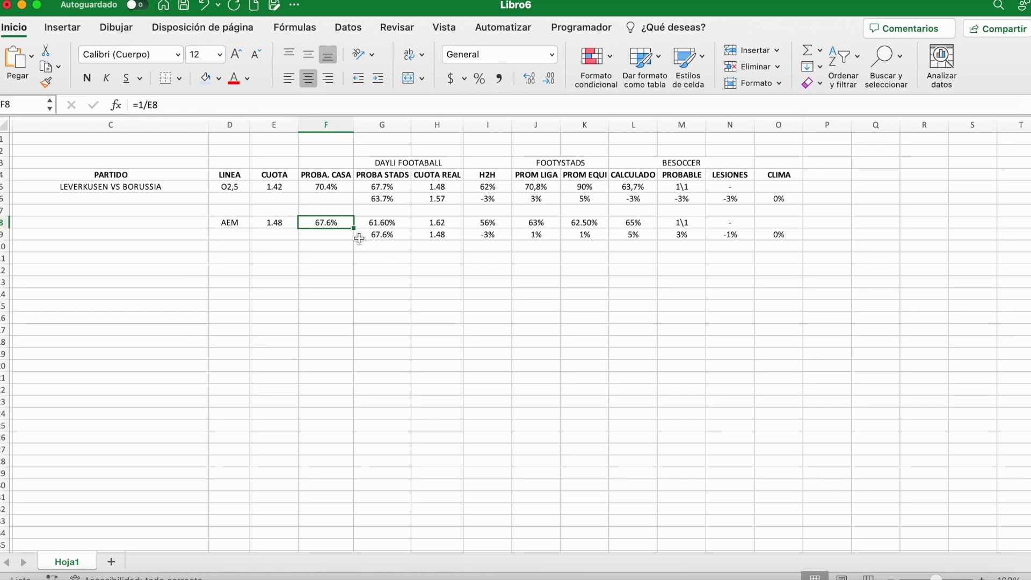
key("Right")
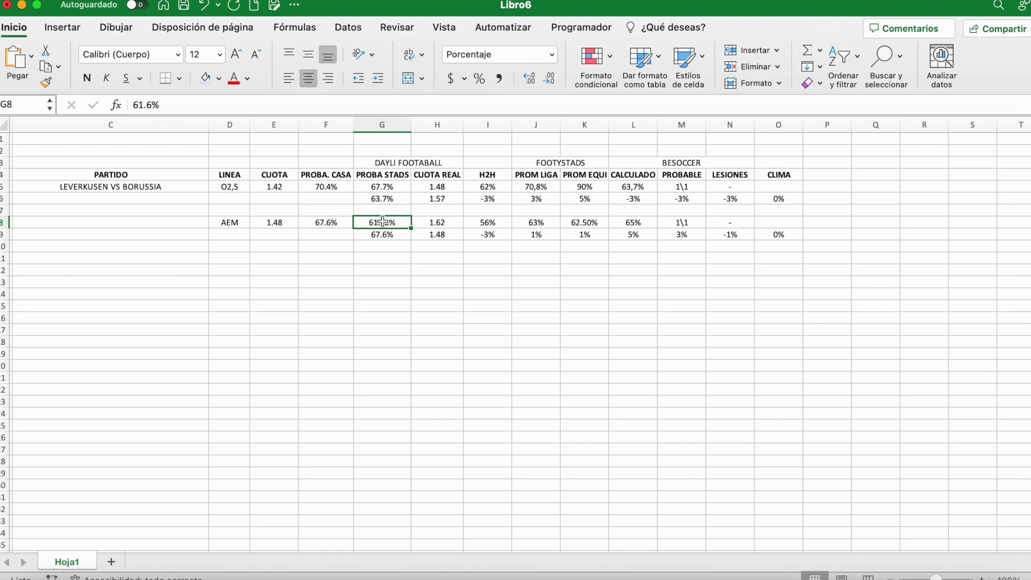
left_click(438, 222)
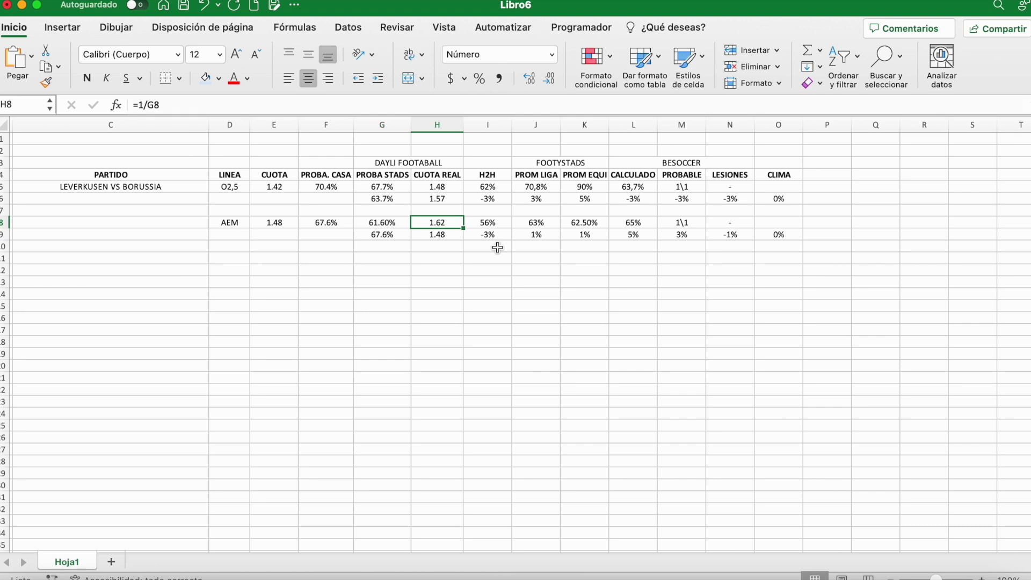
left_click(280, 224)
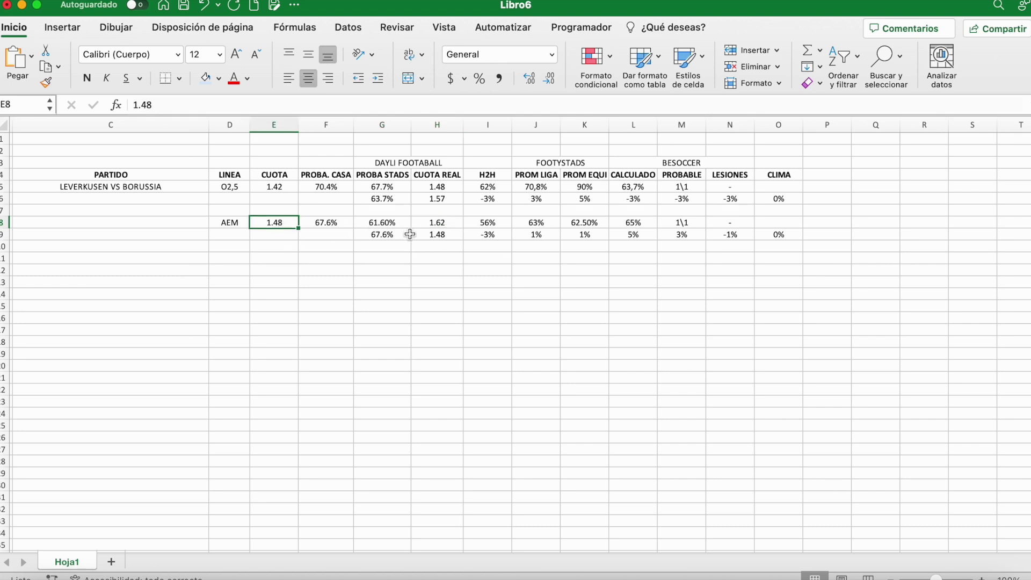
left_click(441, 226)
- Check the H2H percentage of the AEM line against the AEM figure in the previous results on FootyStats
key("Right")
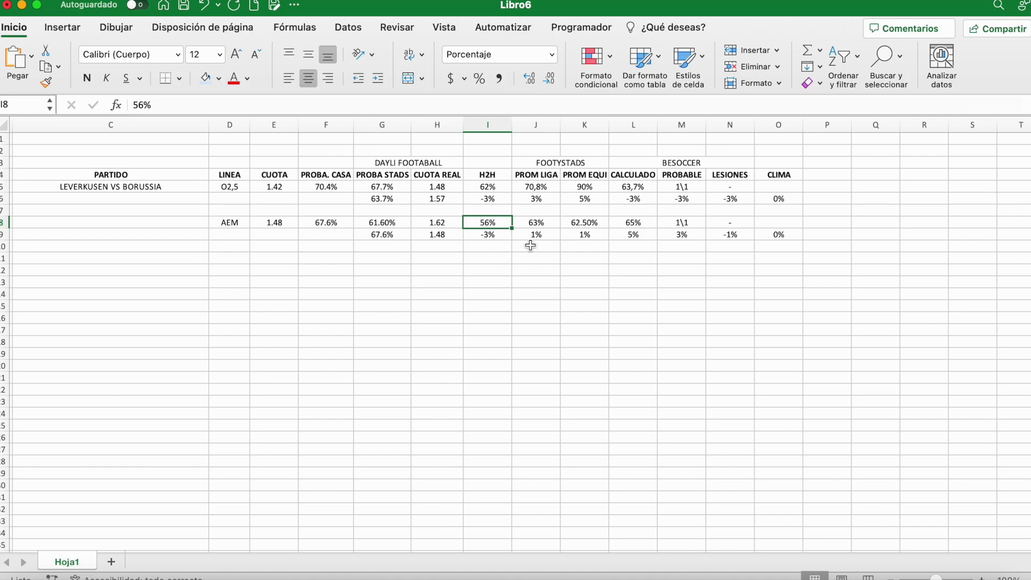
key("ctrl+Up")
left_click(388, 417)
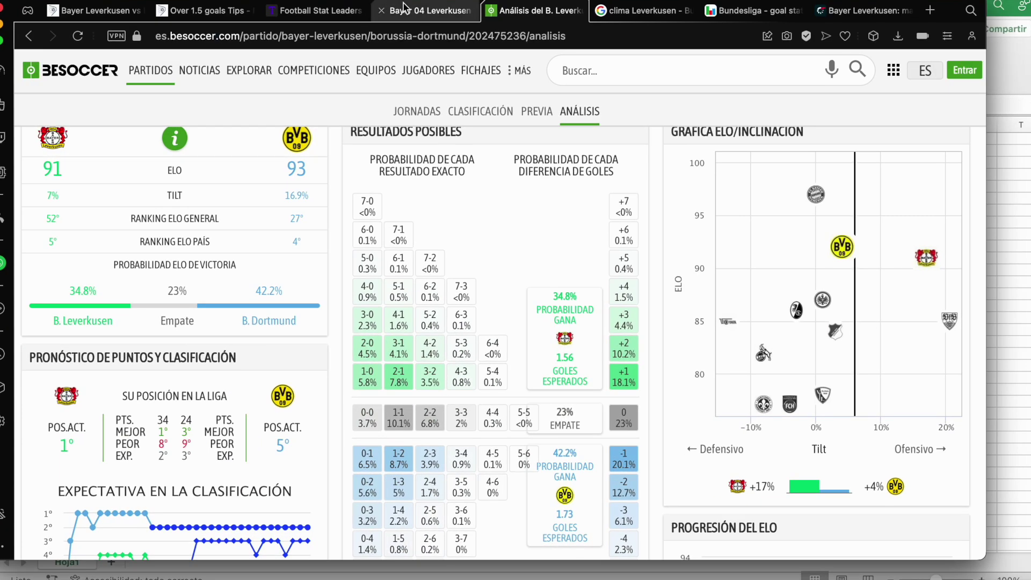
left_click(404, 8)
scroll(491, 348, "down", 15)
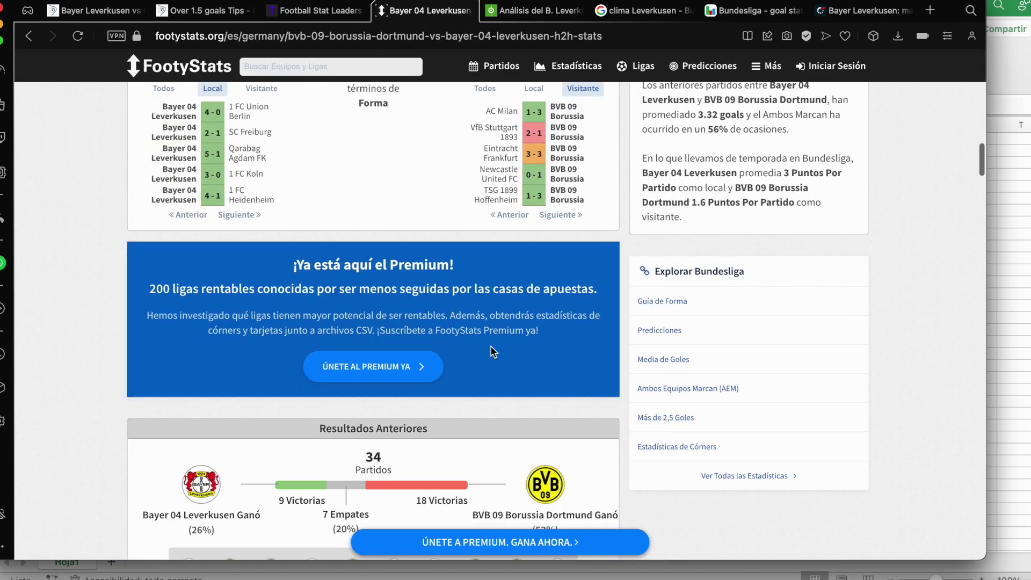
scroll(493, 352, "down", 10)
scroll(493, 352, "up", 10)
scroll(493, 352, "down", 10)
scroll(493, 352, "up", 1)
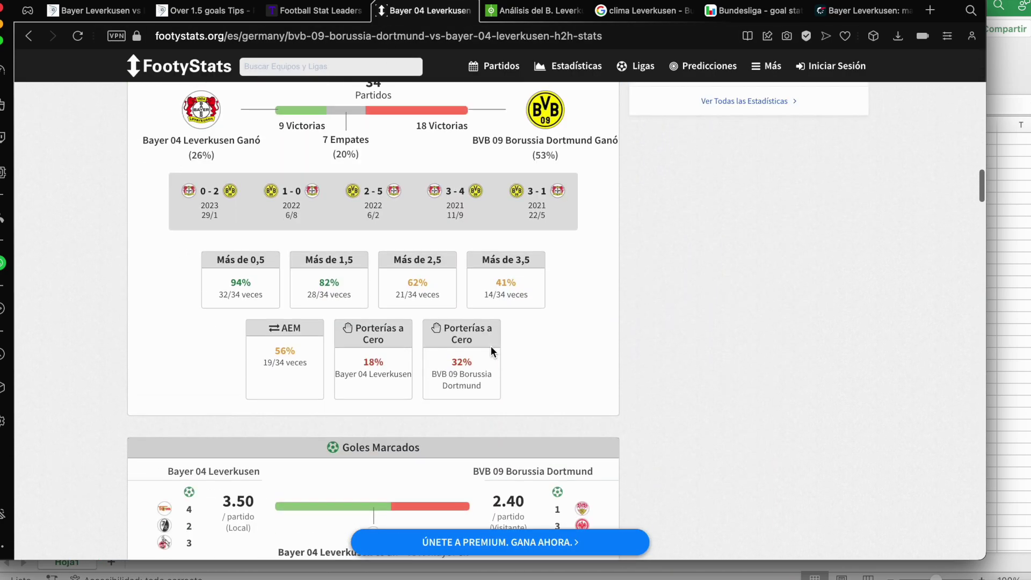
left_click_drag(297, 350, 273, 352)
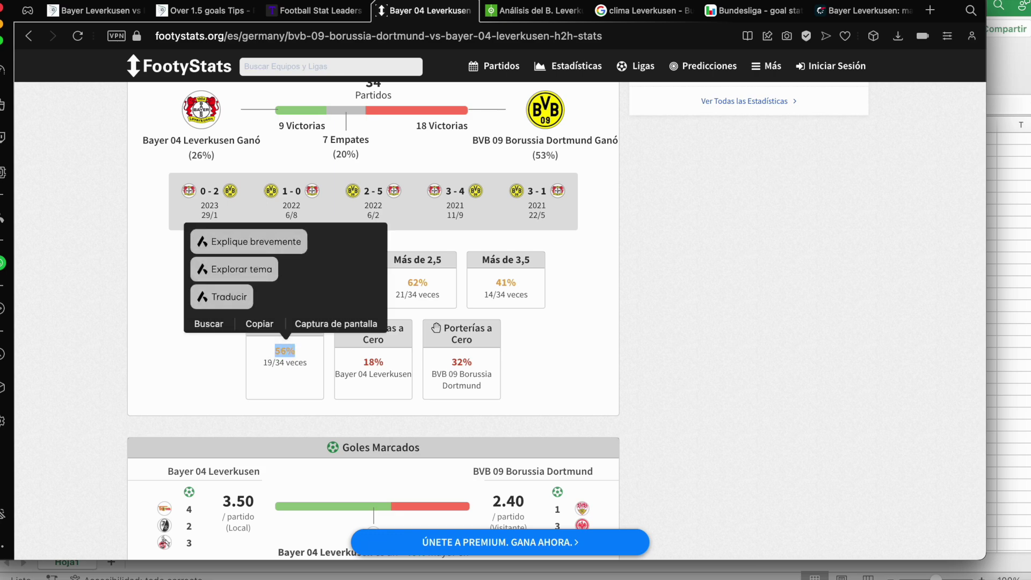
key("super+Tab")
- Check the PROM LIGA percentage of the AEM line against the league AEM average in the season statistics on FootyStats
left_click(534, 222)
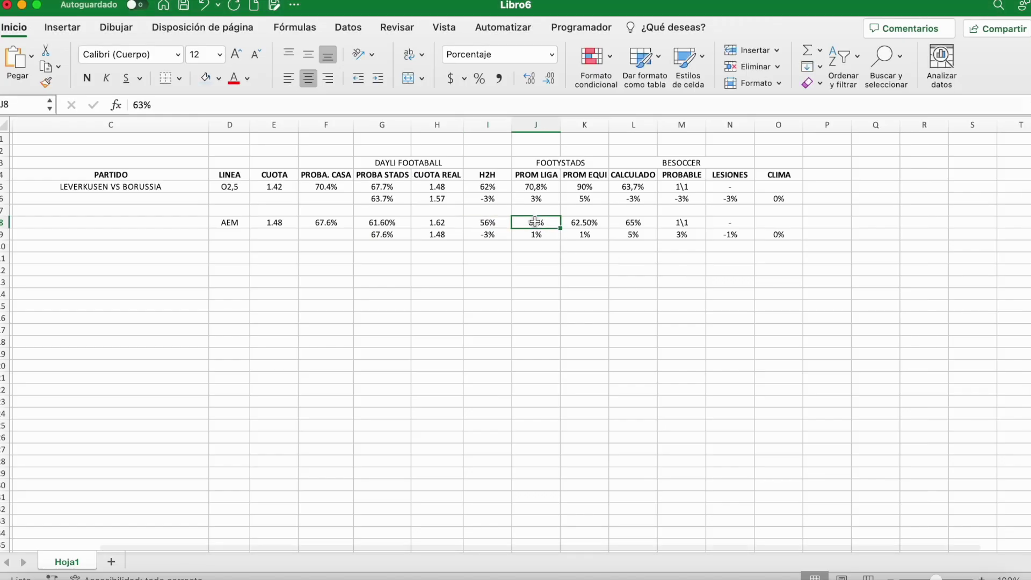
key("ctrl+Up")
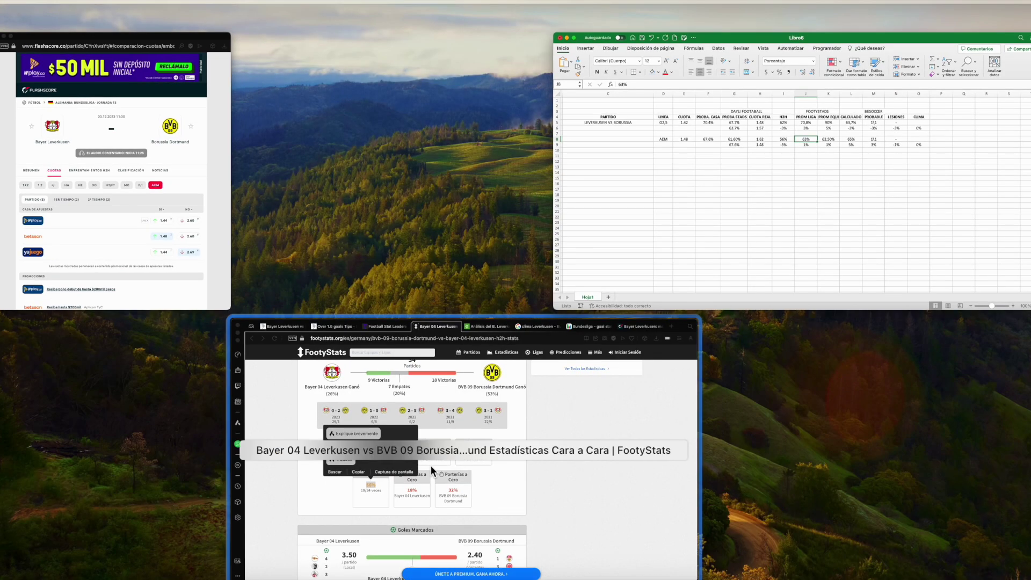
left_click(453, 440)
scroll(442, 453, "down", 10)
scroll(458, 443, "up", 15)
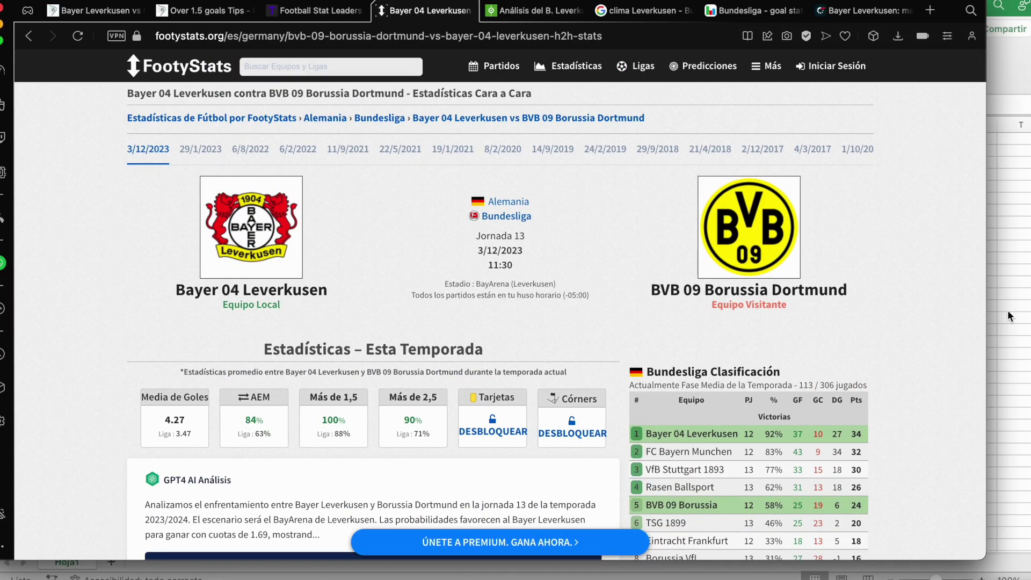
key("super+Tab")
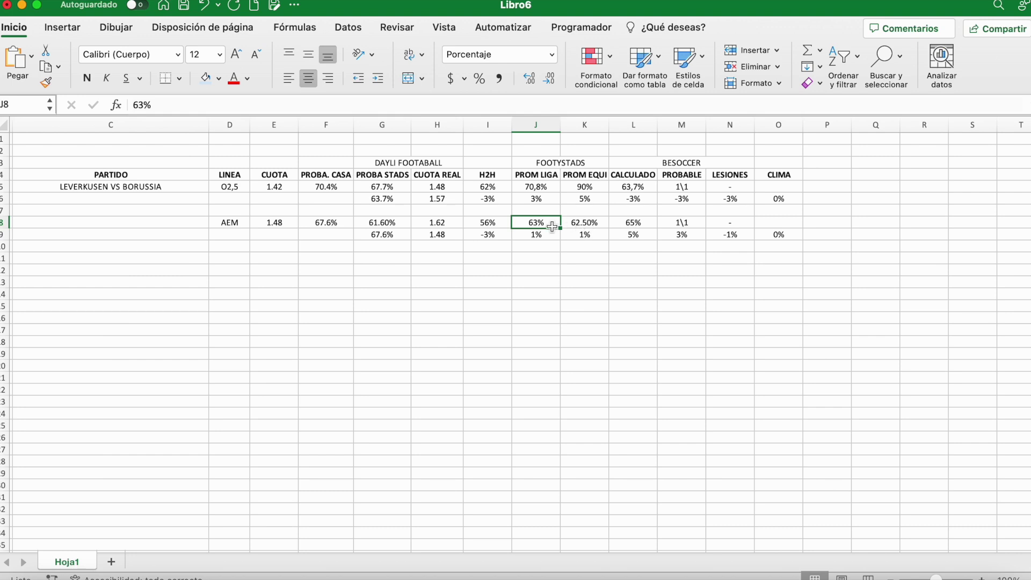
- Set PROM EQUI of the AEM line to 84%, shown without decimals
left_click(578, 222)
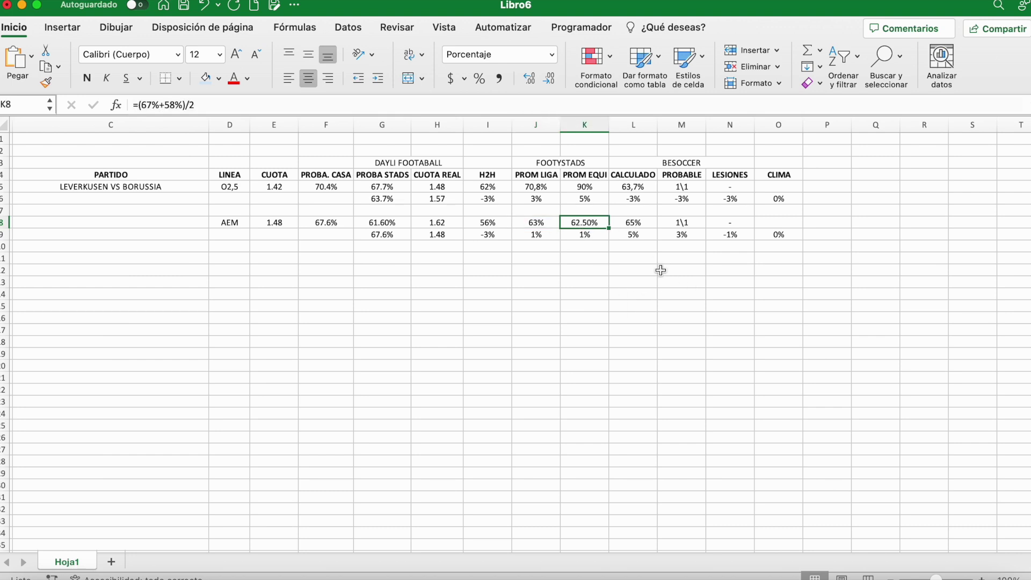
type("84")
key("Return")
key("Up")
left_click(549, 78)
left_click(548, 78)
key("Down")
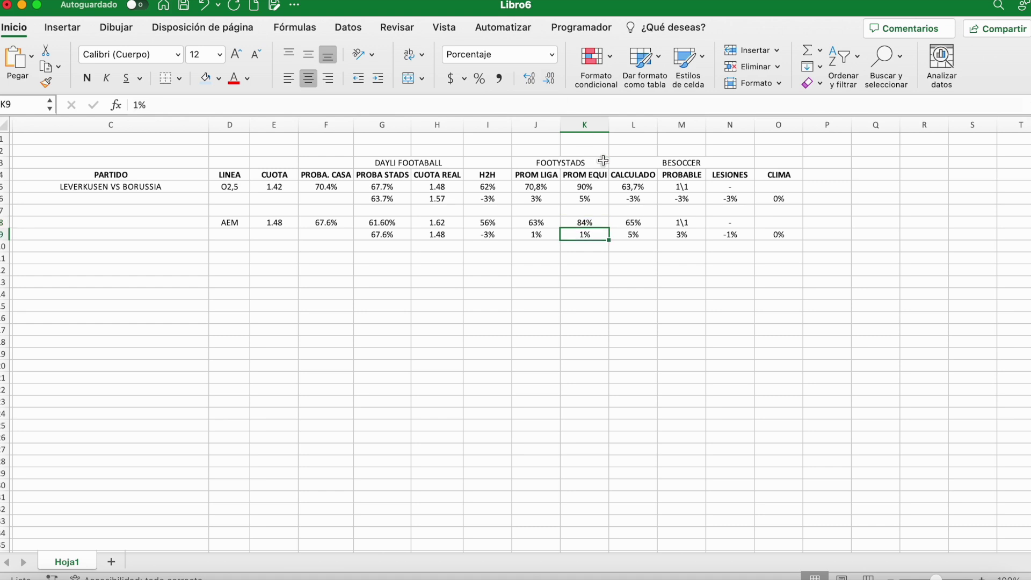
- Set the adjustment below PROM EQUI of the AEM line to 2%
key("Up")
key("Left")
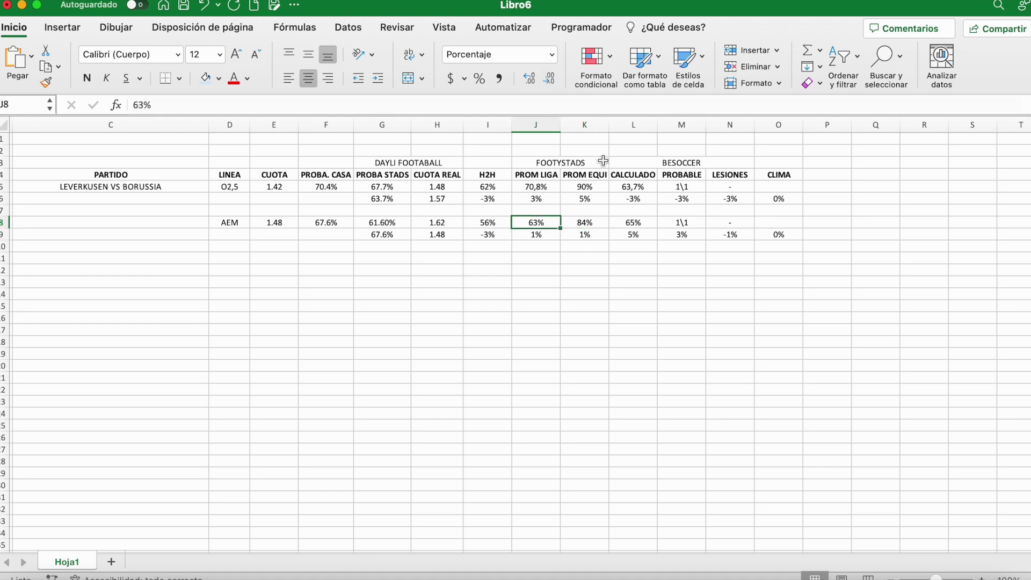
key("Down")
key("Right")
type("2")
key("Up")
- Check CALCULADO and PROBABLE of the AEM line against the exact-result probabilities in the BeSoccer match analysis
key("Right")
key("ctrl+Up")
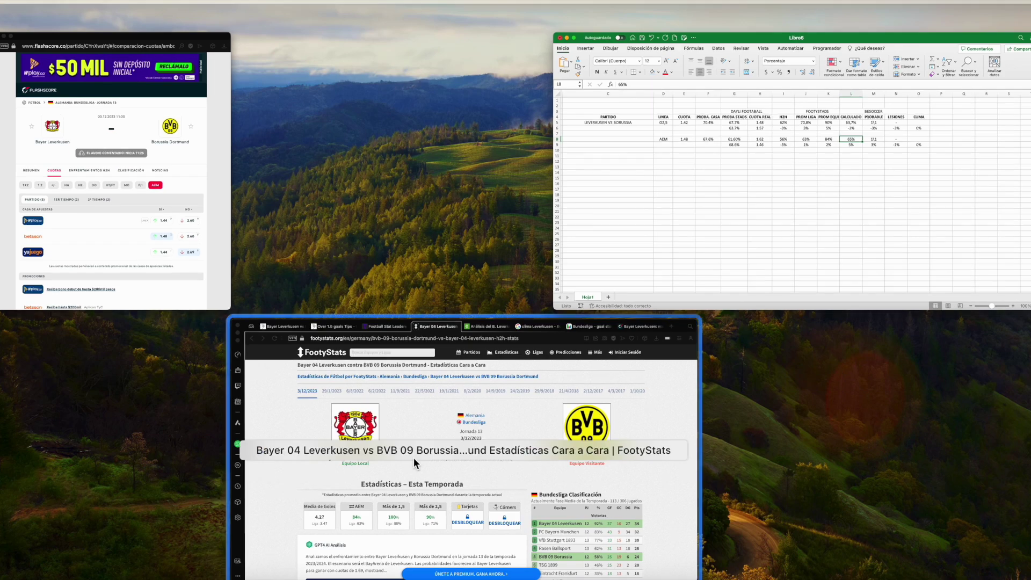
left_click(413, 458)
left_click(520, 16)
scroll(489, 349, "down", 1)
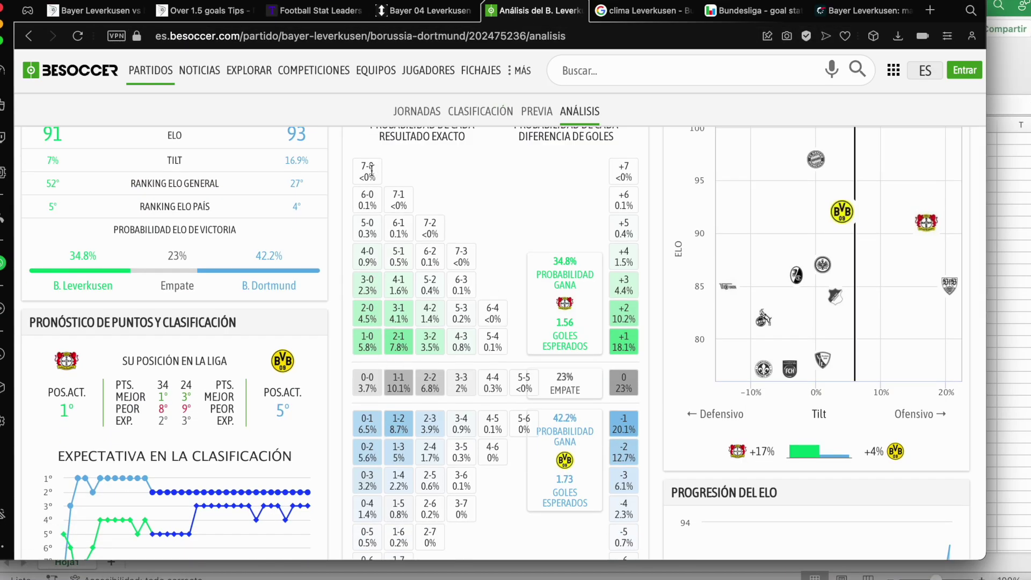
scroll(358, 520, "down", 1)
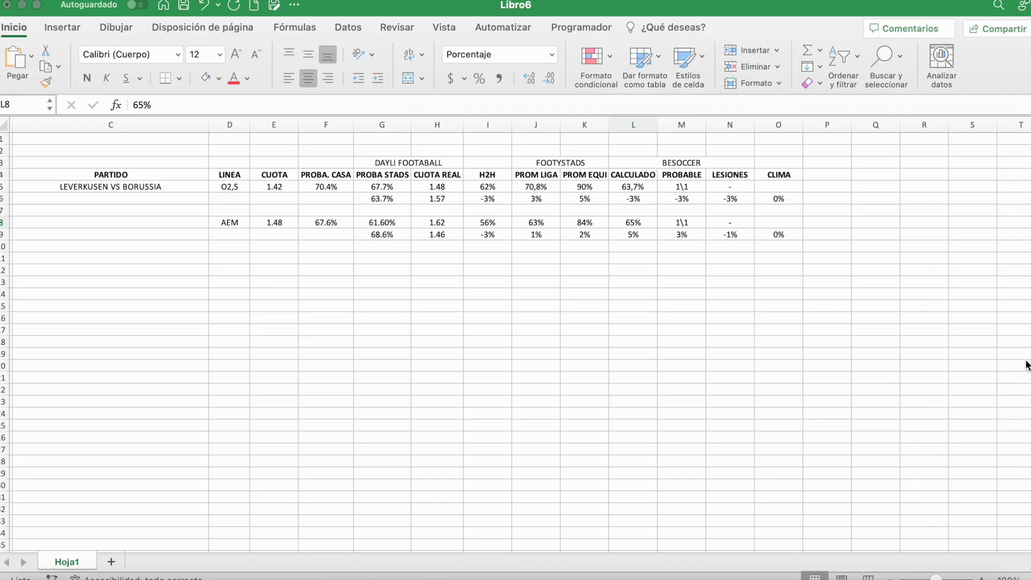
left_click(1027, 367)
key("Right")
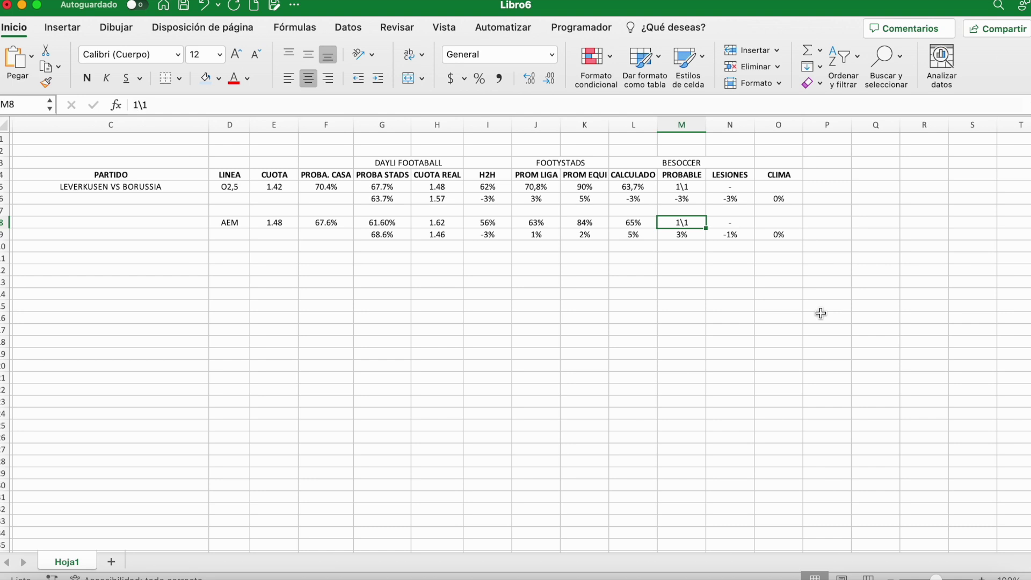
- Review the LESIONES entry of the AEM line and its LESIONES, PROBABLE and CALCULADO adjustments
left_click(738, 225)
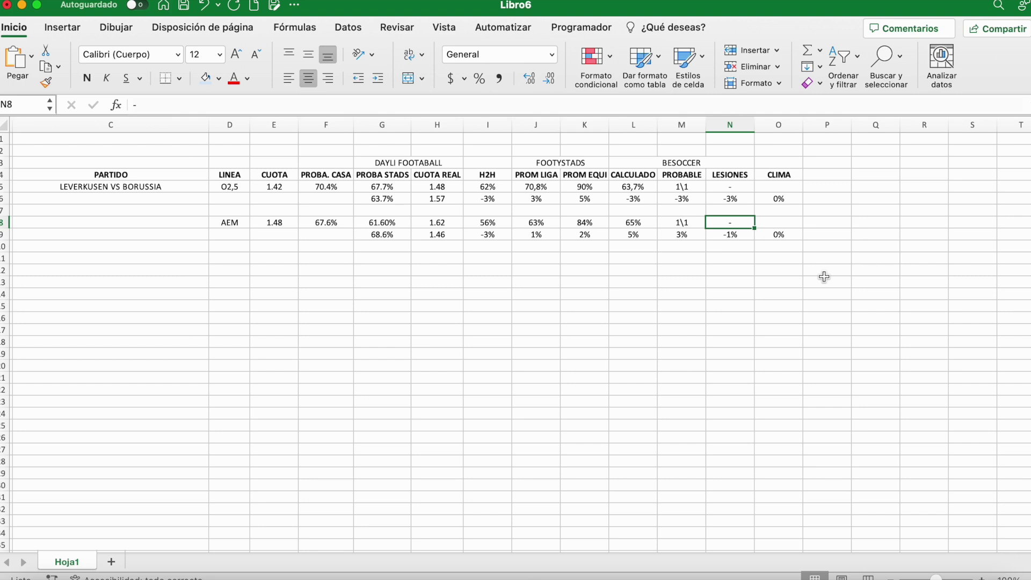
key("Tab")
key("Return")
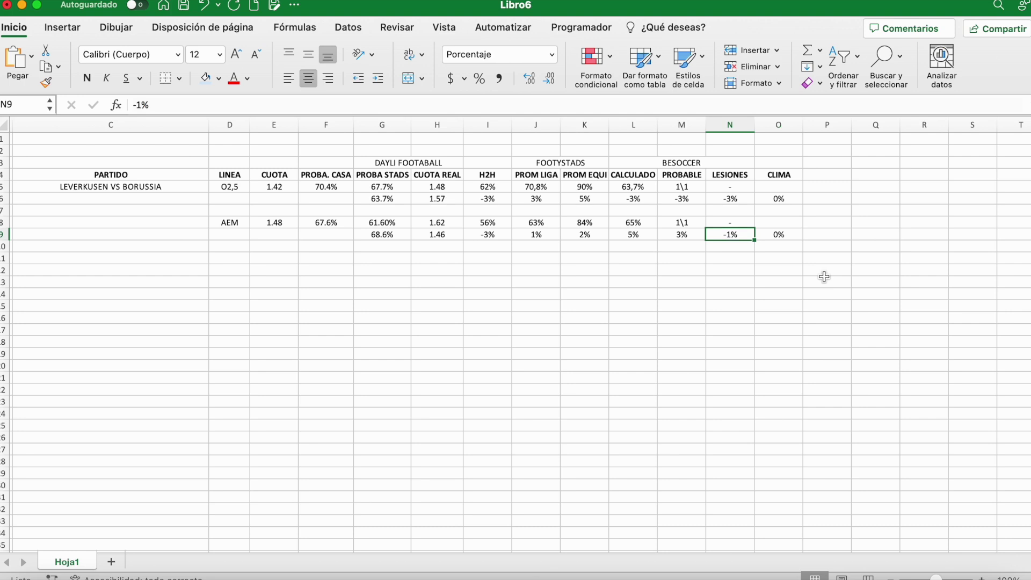
key("Up")
key("Down")
key("Left")
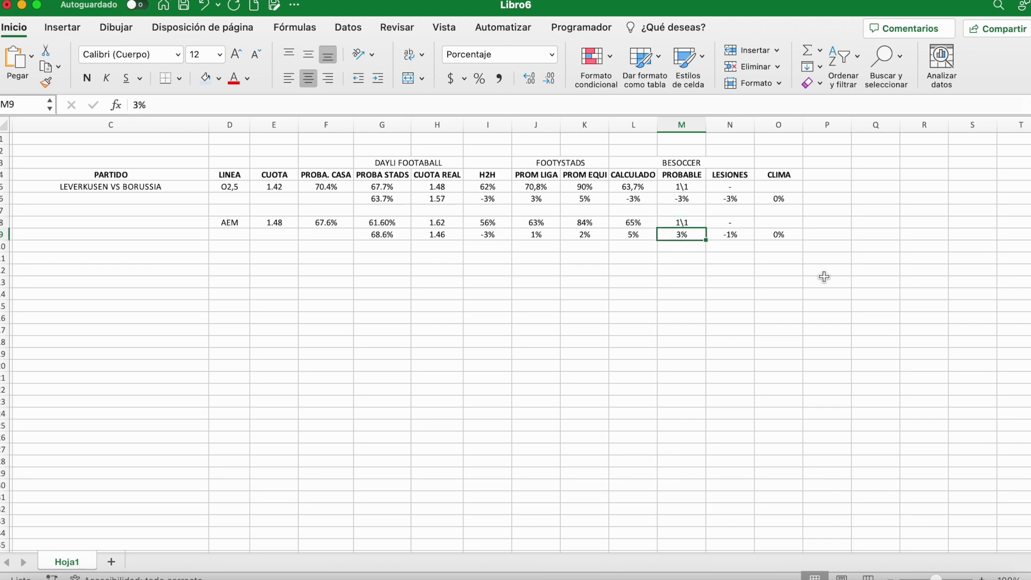
key("Left")
key("Right")
key("Left")
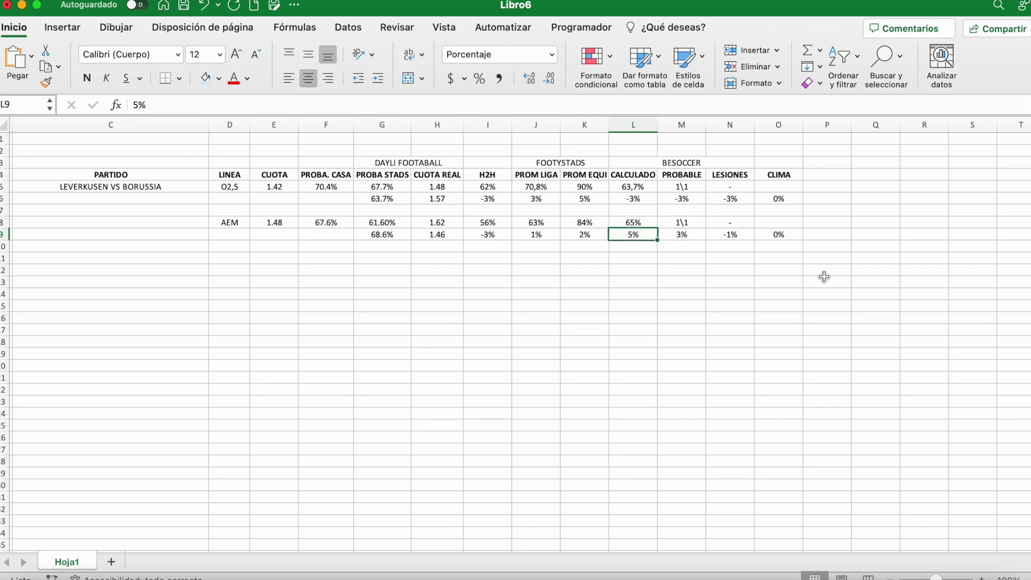
- Review the AEM line's percentages from CALCULADO back through PROM EQUI, PROM LIGA and H2H to PROBA STADS
key("Up")
key("Left")
key("Left")
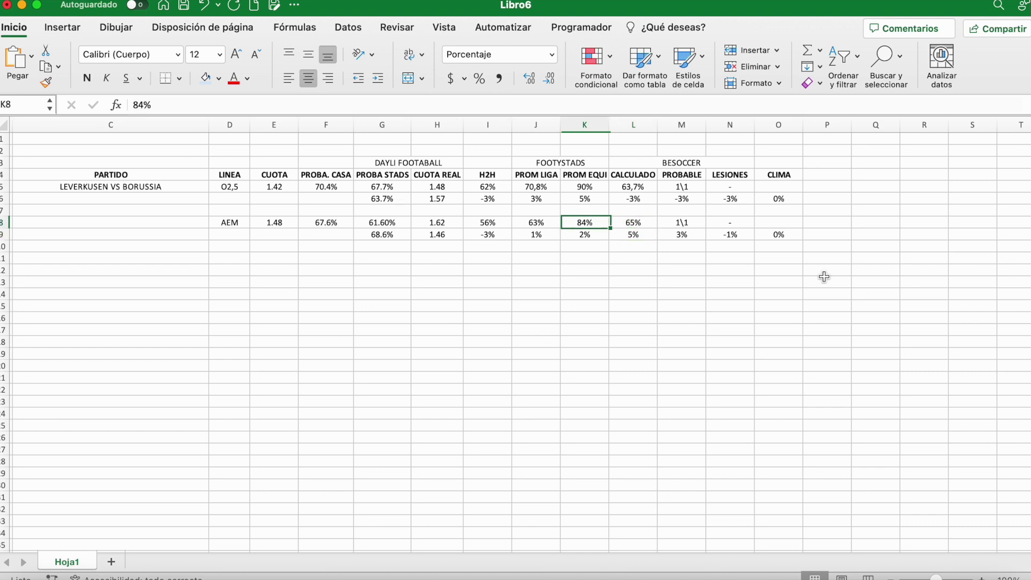
key("Left")
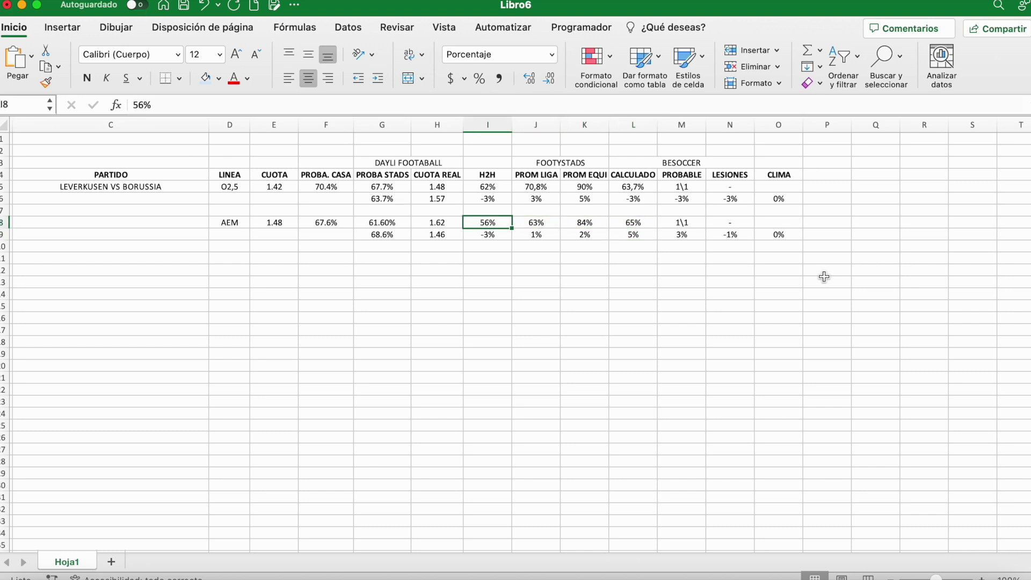
key("Left")
key("Left")
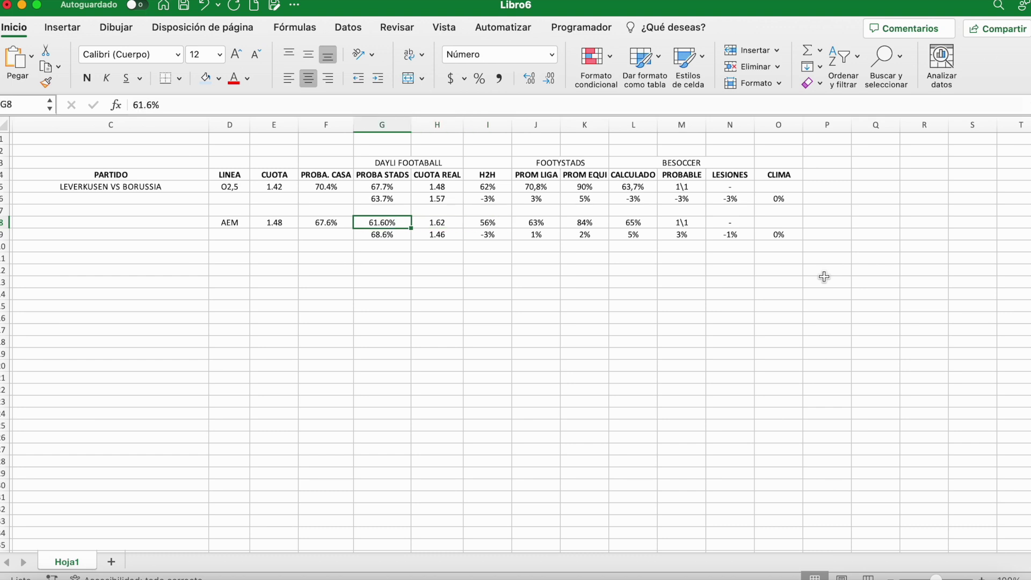
- Compare the AEM line's original PROBA STADS with its CALCULADO adjustment and its PROM EQUI and PROM LIGA percentages
key("Right")
key("Left")
key("Right")
key("Right")
key("Right")
key("Right")
key("Right")
key("Down")
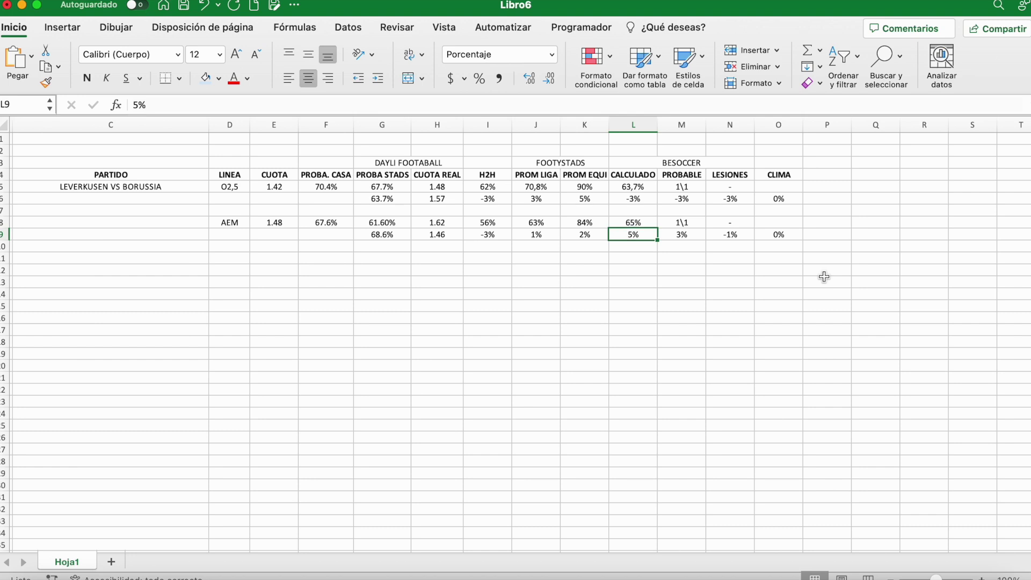
key("Left")
key("Up")
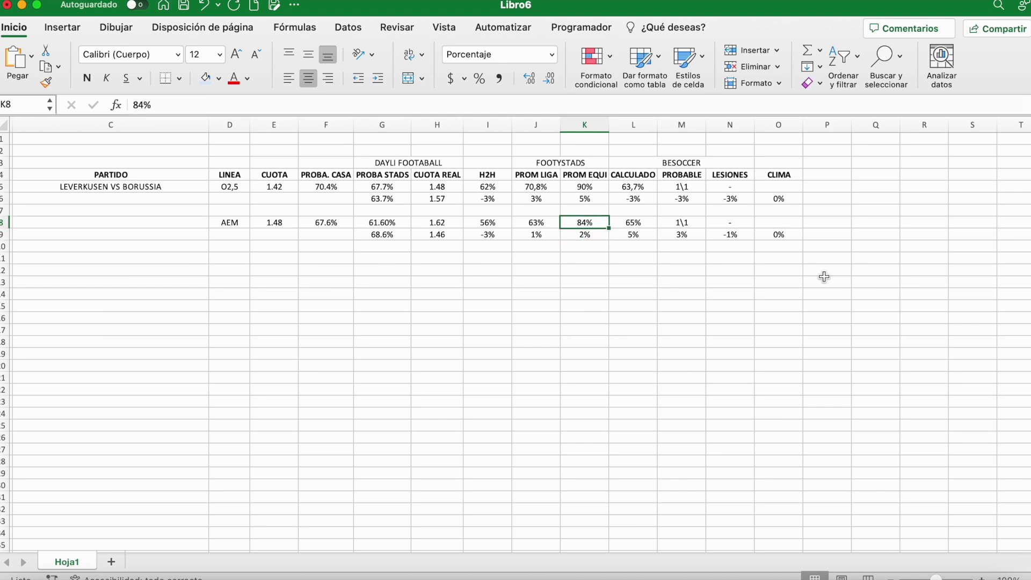
key("Left")
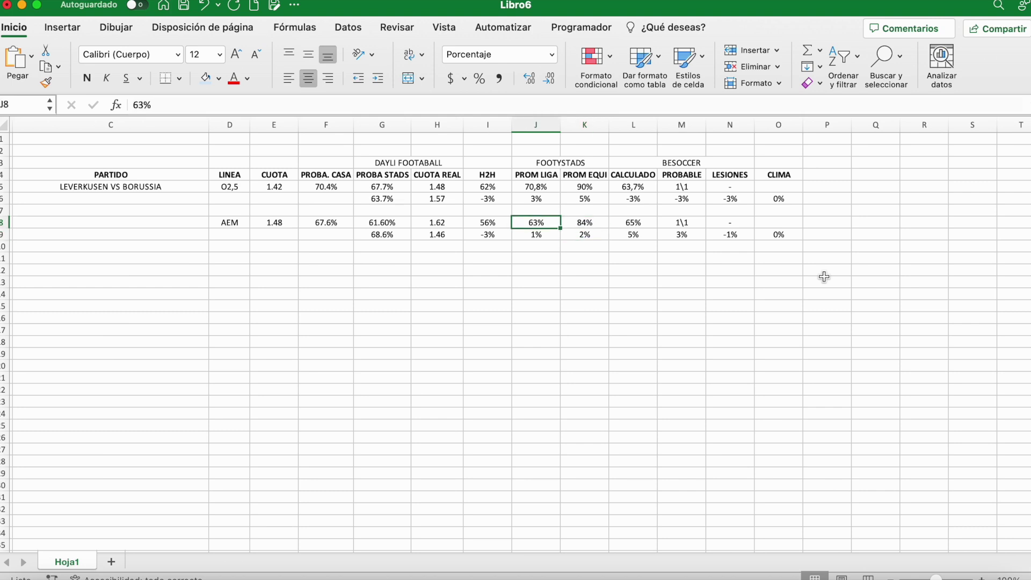
- Compare the PROM LIGA percentage of the AEM line with the adjustment below it
key("Right")
key("Down")
key("Left")
key("Up")
key("Down")
key("Up")
key("Down")
key("Up")
key("Down")
key("Up")
key("Down")
key("Up")
key("Down")
key("Up")
key("Down")
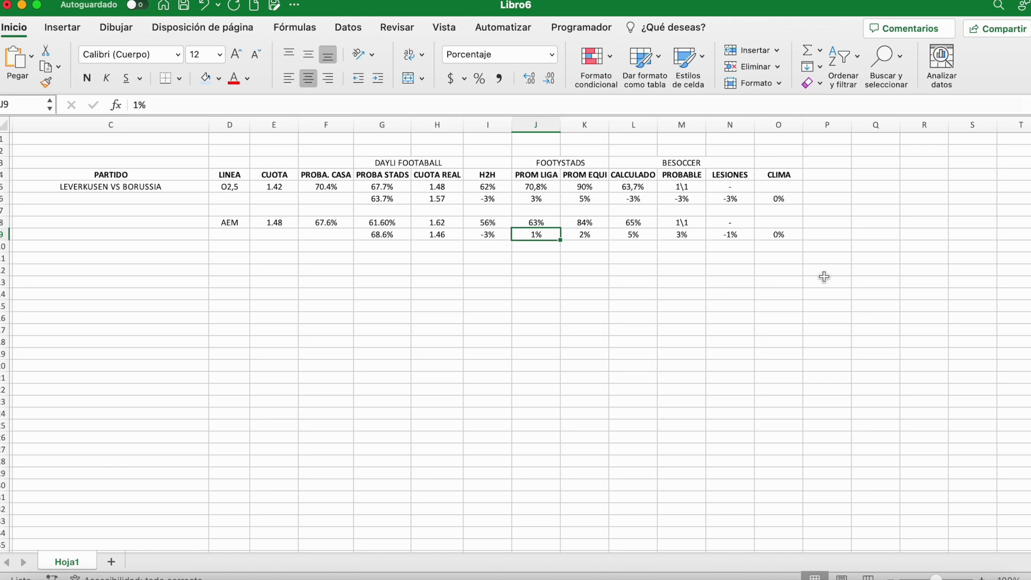
- Compare the H2H percentage of the AEM line with the adjustment below it
key("Left")
key("Up")
key("Down")
key("Up")
key("Down")
key("Up")
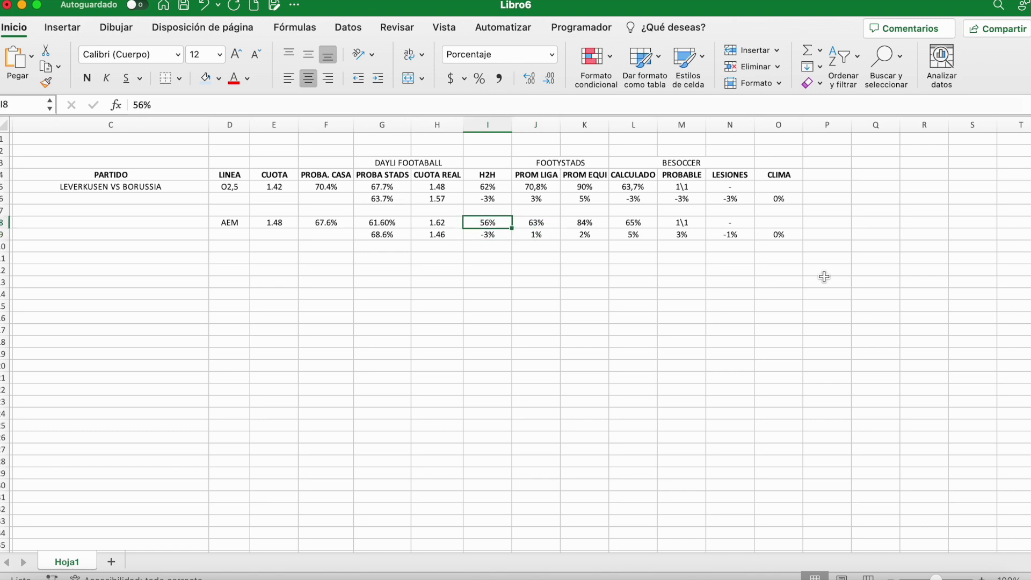
- Review the original PROBA STADS of the AEM line together with the adjusted PROBA STADS and CUOTA REAL
key("Left")
key("Left")
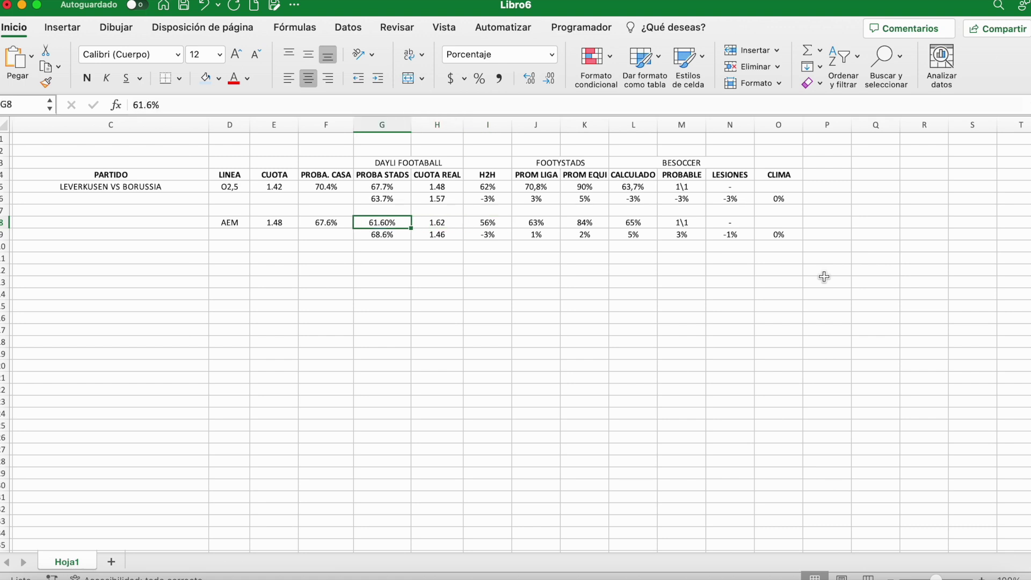
key("Right")
key("Right")
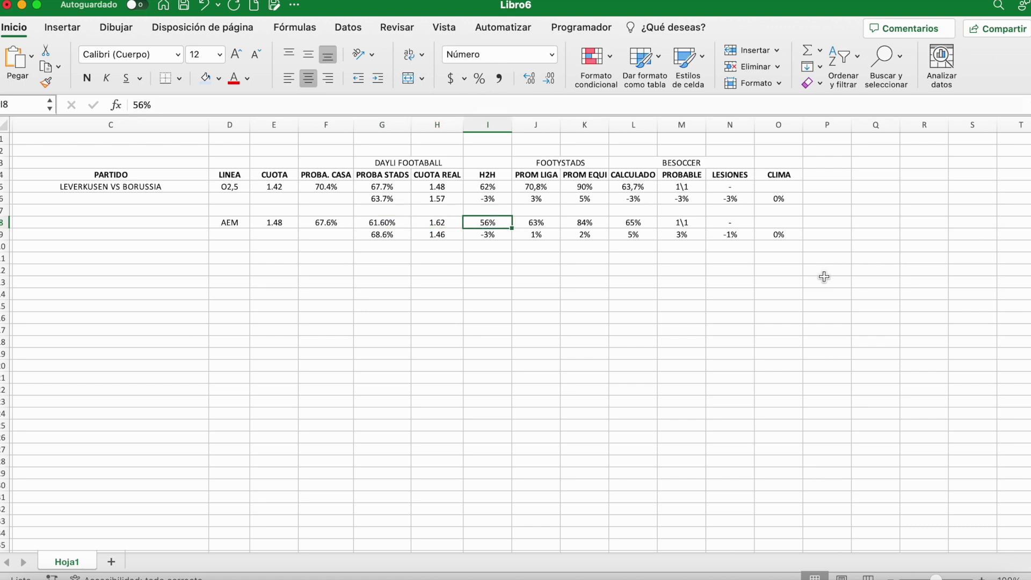
key("Down")
key("Left")
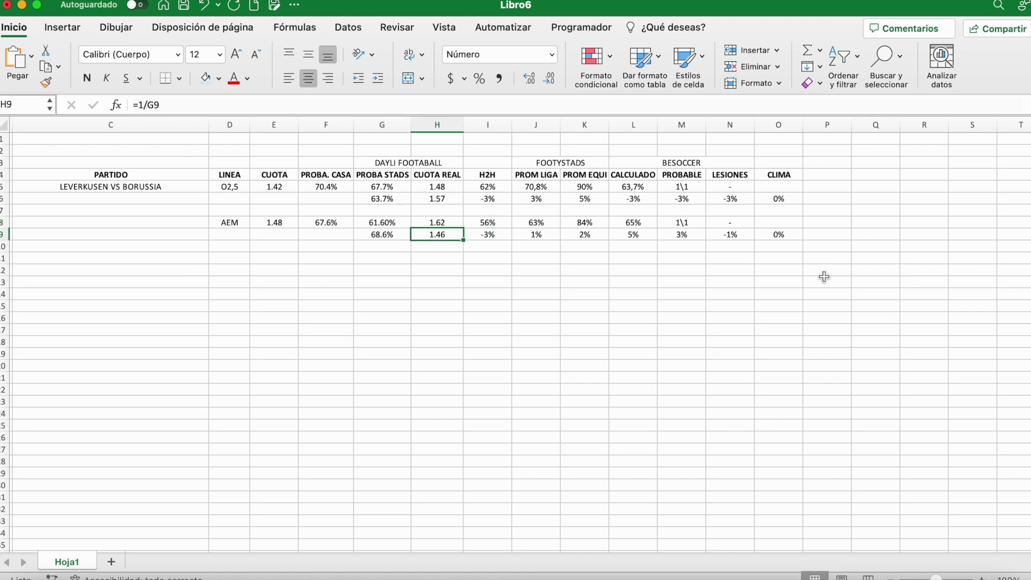
key("Left")
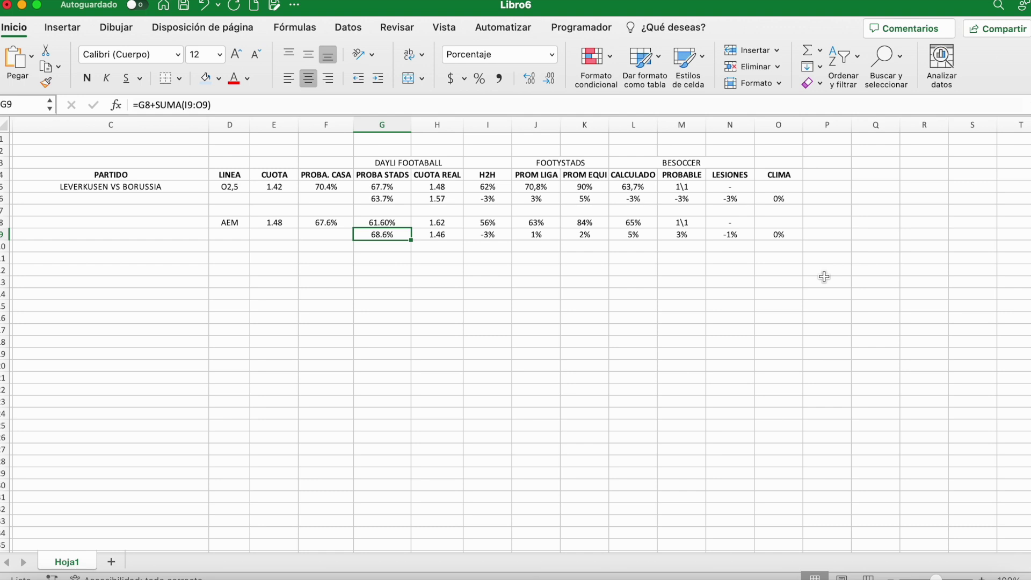
key("Right")
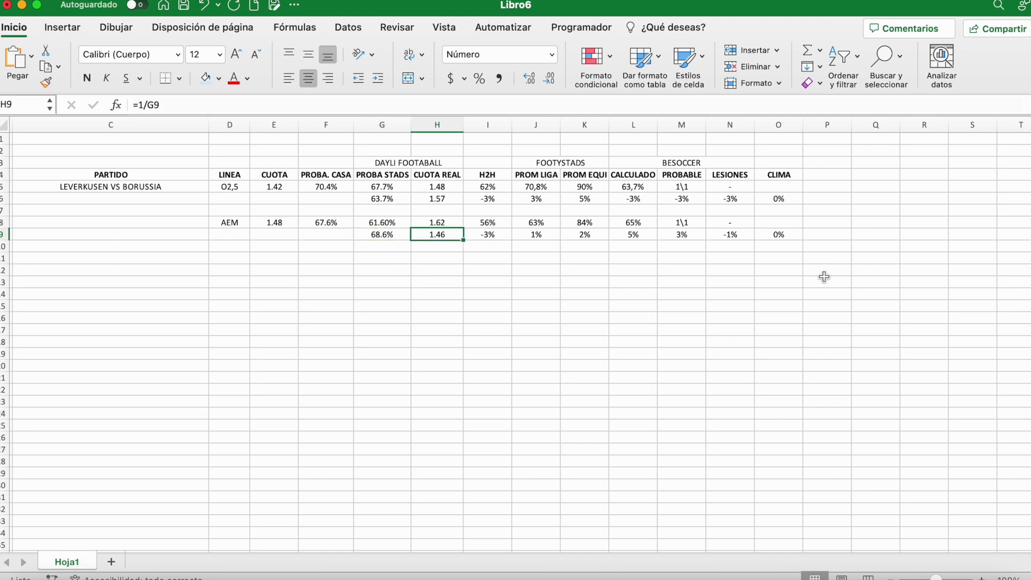
- Weigh CUOTA and PROBA. CASA of the AEM line against the adjusted CUOTA REAL and look over the whole AEM entry
key("Left")
key("Left")
key("Left")
key("Up")
key("Right")
key("Right")
key("Down")
key("Right")
mouse_move(223, 221)
left_mouse_down()
mouse_move(725, 218)
mouse_move(779, 234)
left_mouse_up()
left_click(437, 271)
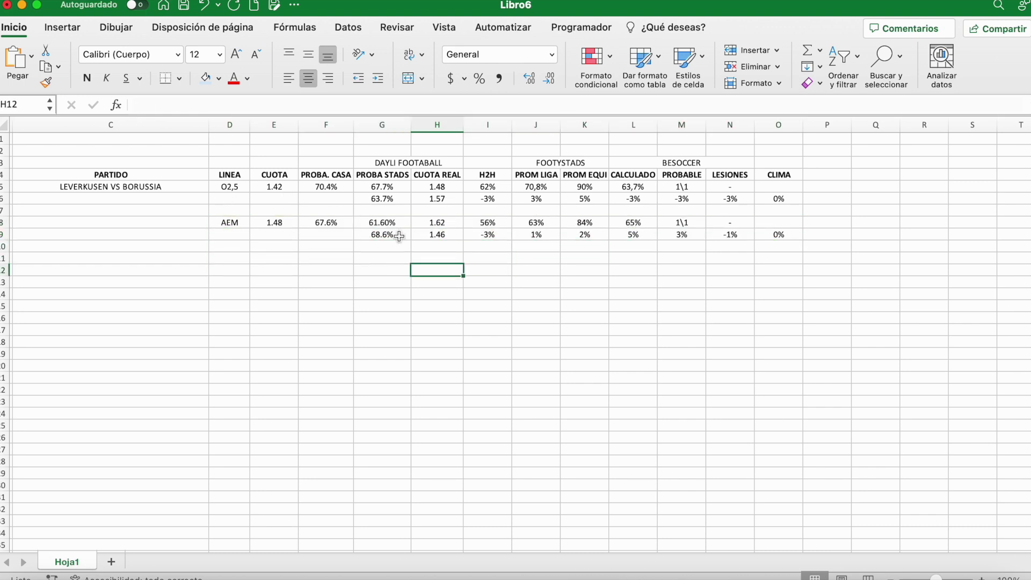
- Examine the adjusted PROBA STADS of the AEM line once more
left_click(398, 236)
left_click(394, 249)
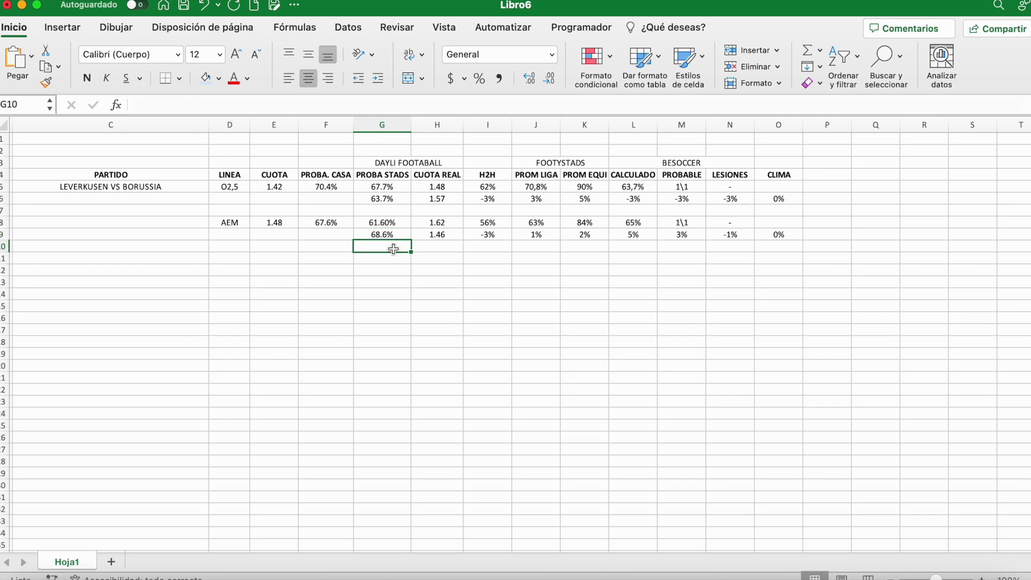
left_click(397, 235)
left_click(382, 256)
left_click(384, 248)
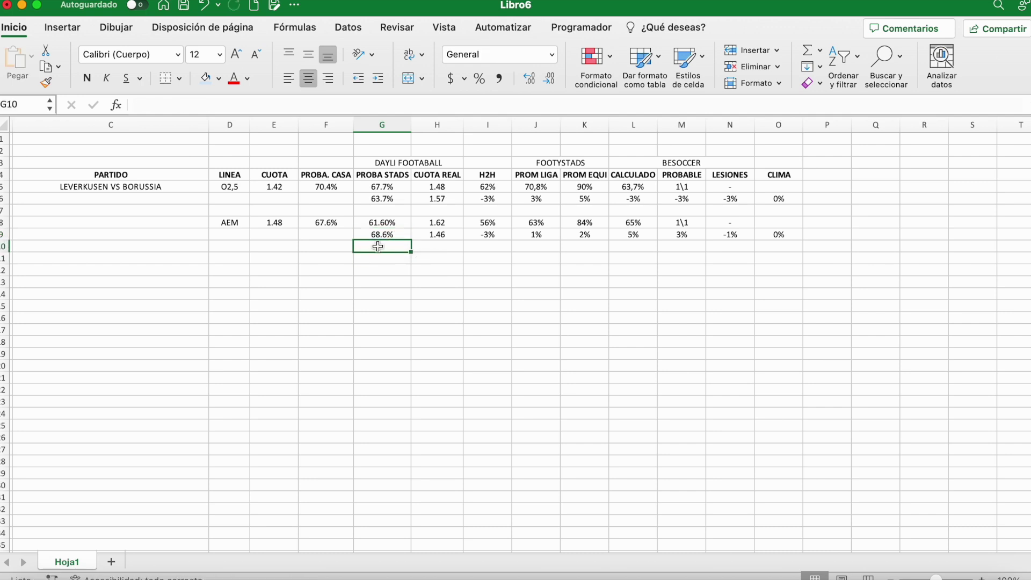